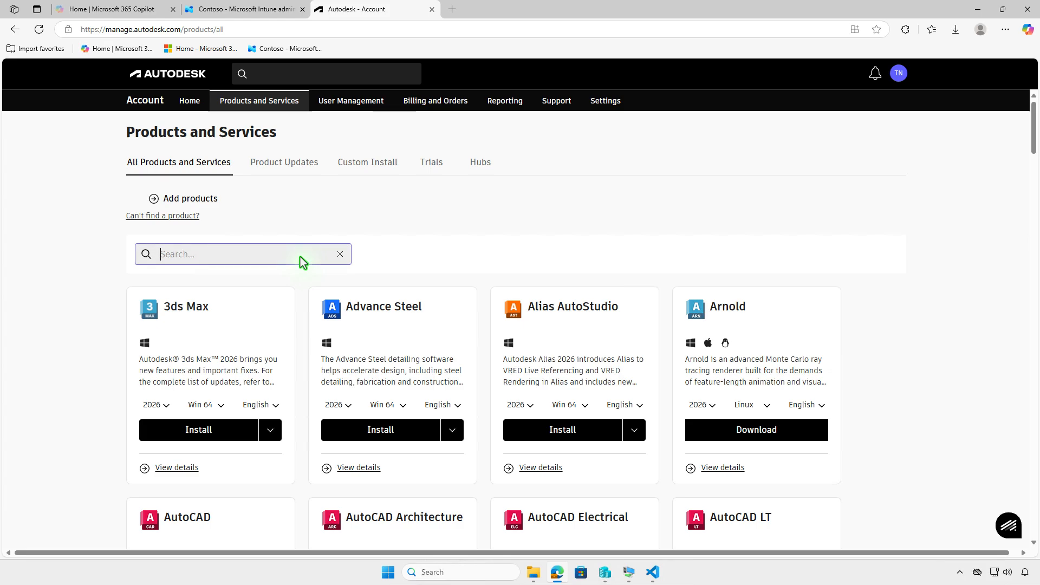
- Search the product list for cfd and choose version 2026 for CFD - Ultimate
type("cfd")
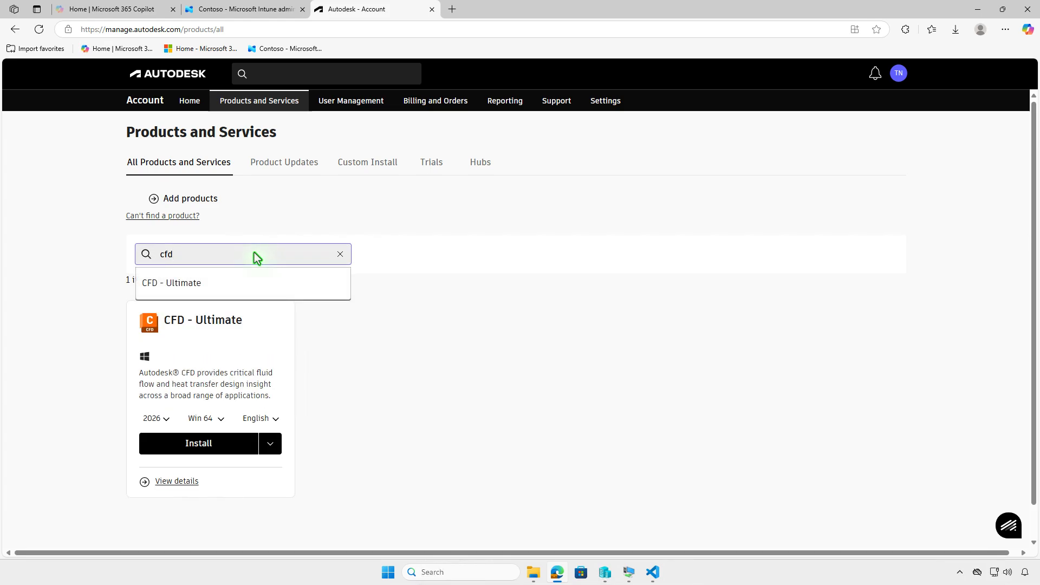
left_click(371, 355)
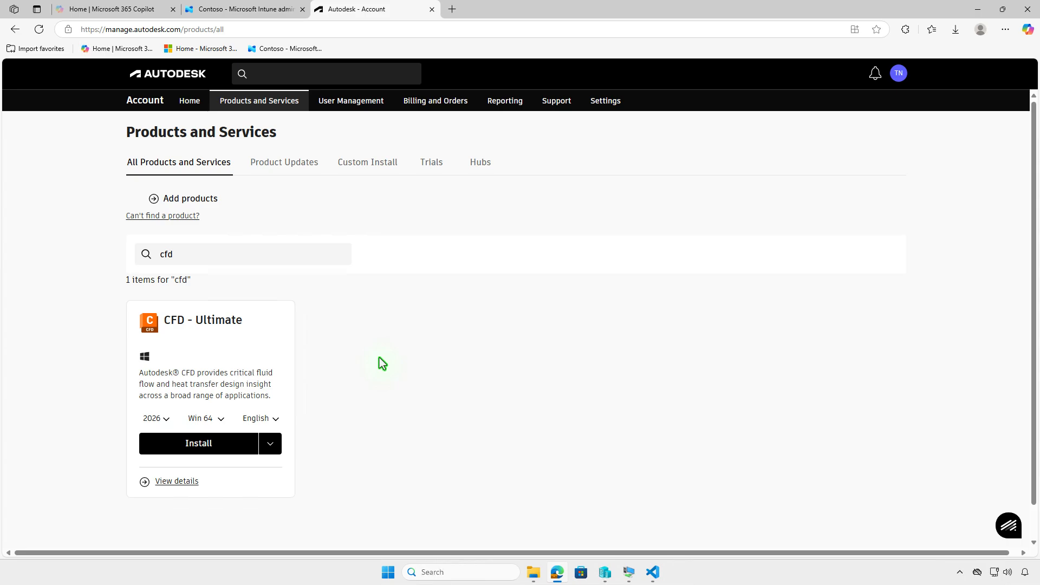
left_click(165, 420)
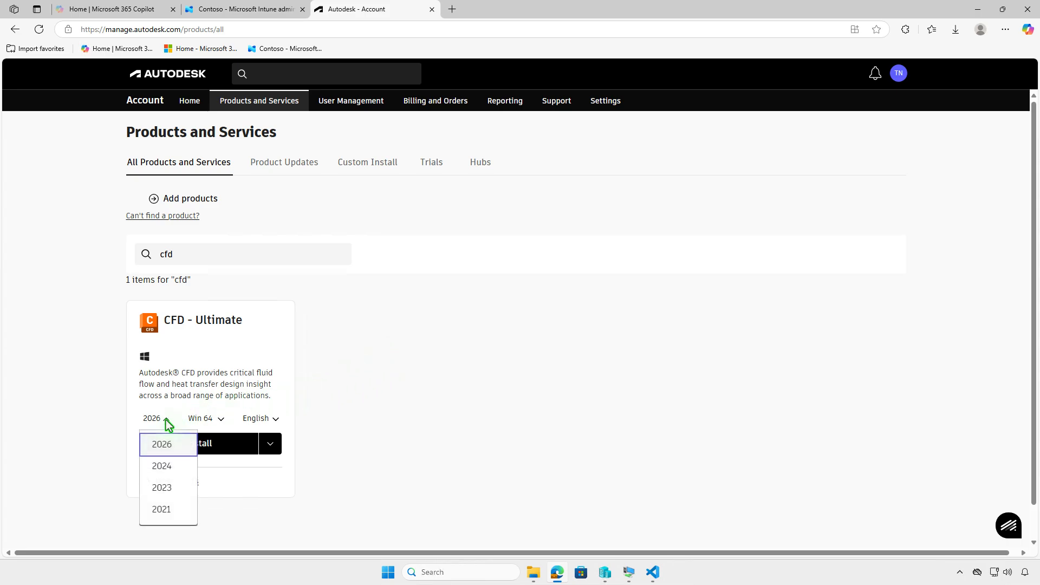
left_click(166, 421)
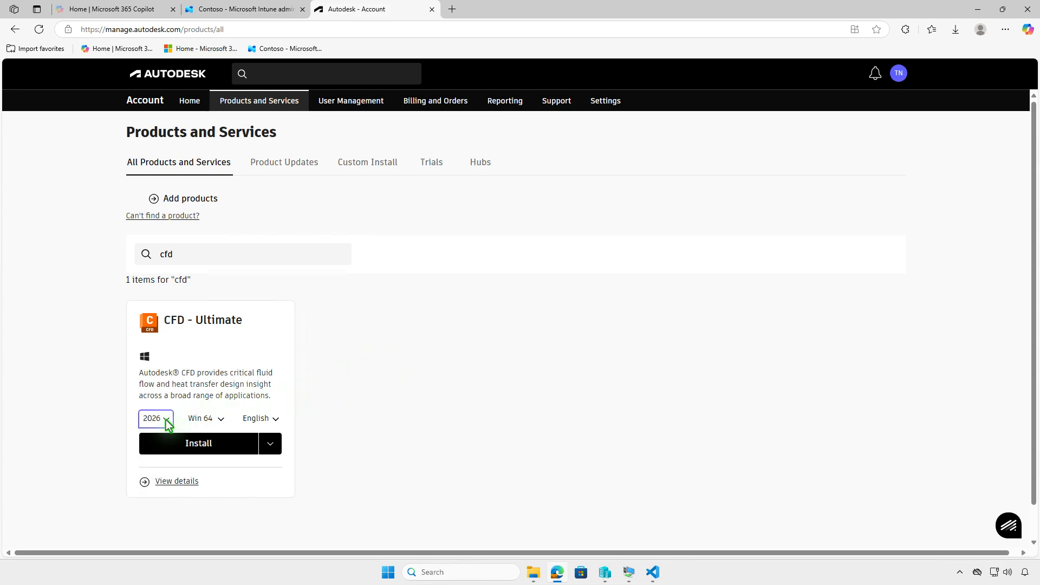
- Download the installer-creation file for CFD - Ultimate and open it in the Downloads folder
left_click(277, 444)
left_click(261, 473)
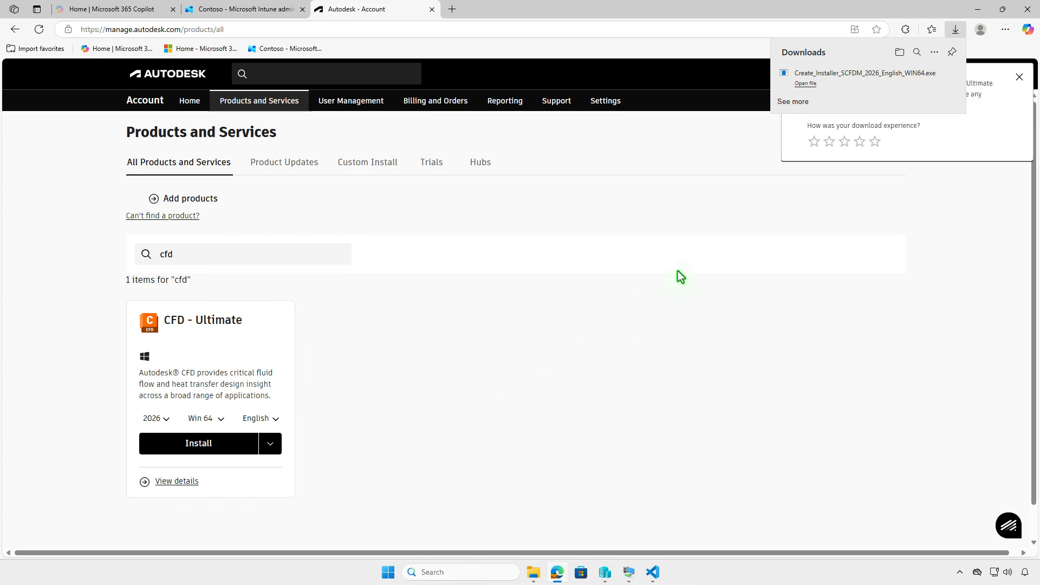
left_click(900, 52)
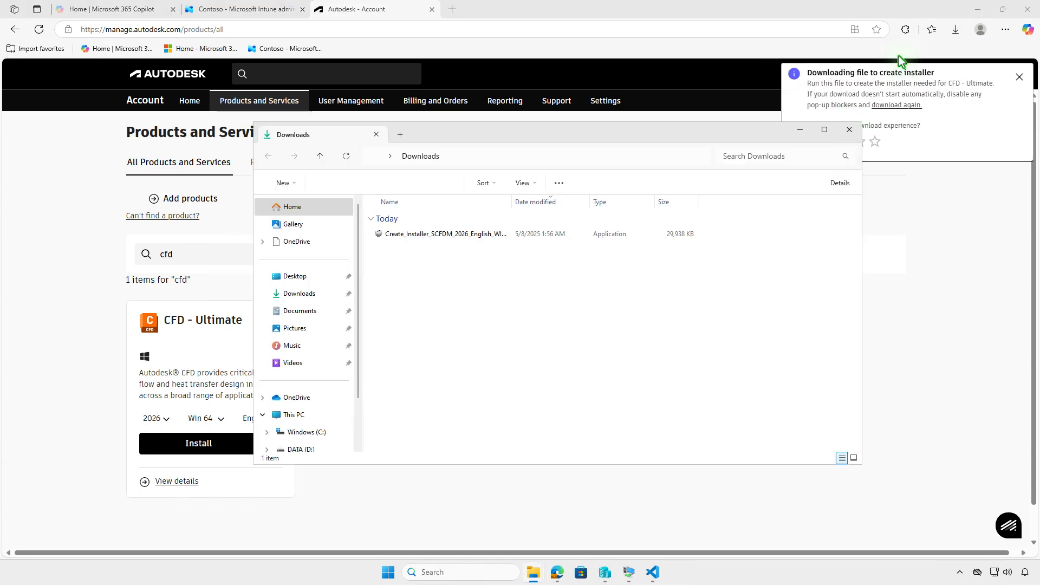
left_click(977, 11)
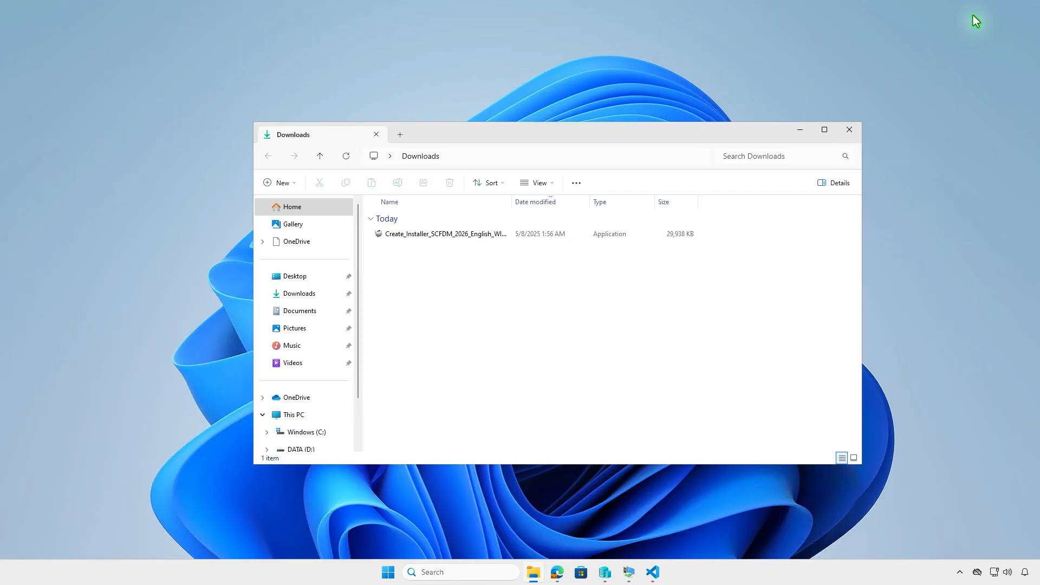
- Run Create_Installer_SCFDM_2026_English_WIN64.exe to build the CFD 2026 installer, then open and close its folder
left_click(532, 236)
double_click(535, 242)
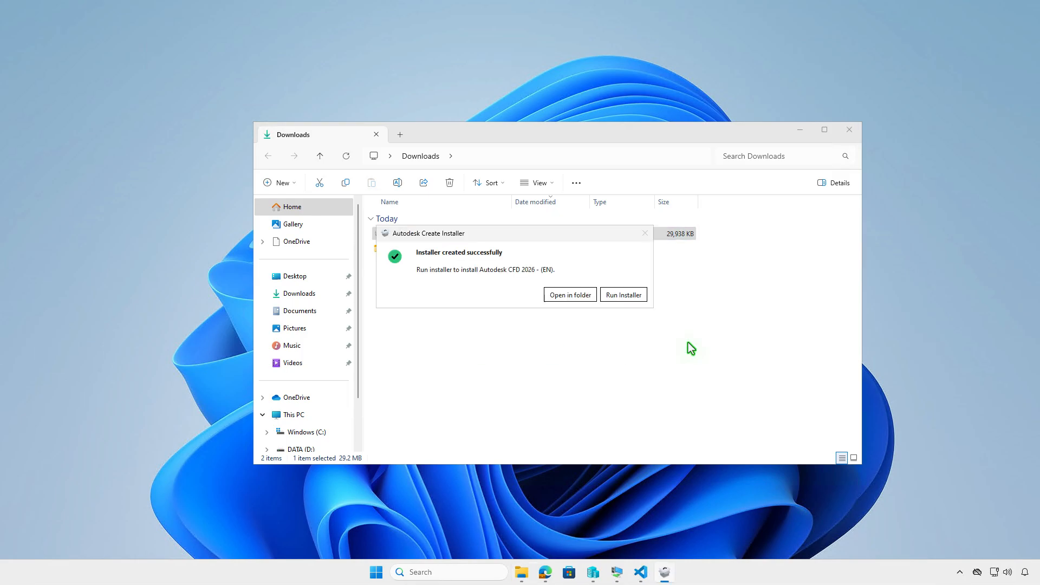
left_click(588, 298)
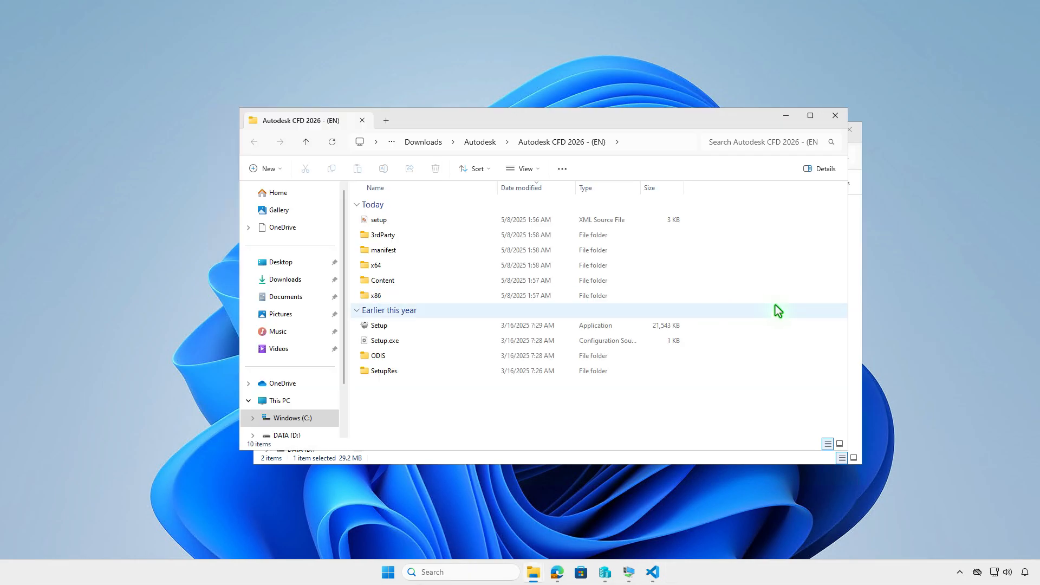
left_click(835, 115)
- Create a new folder named Intune on the DATA (D:) drive
double_click(444, 251)
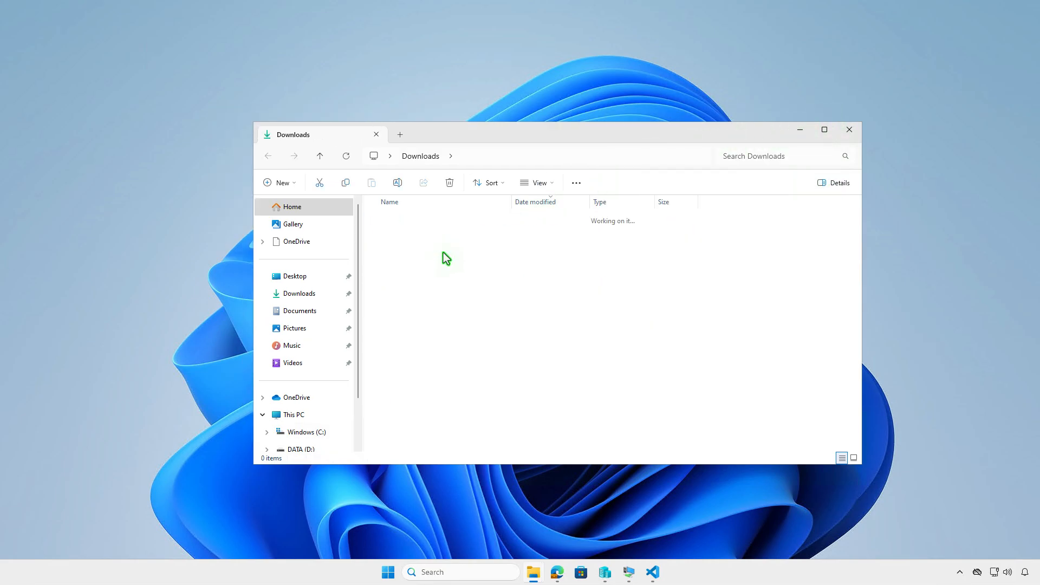
double_click(491, 236)
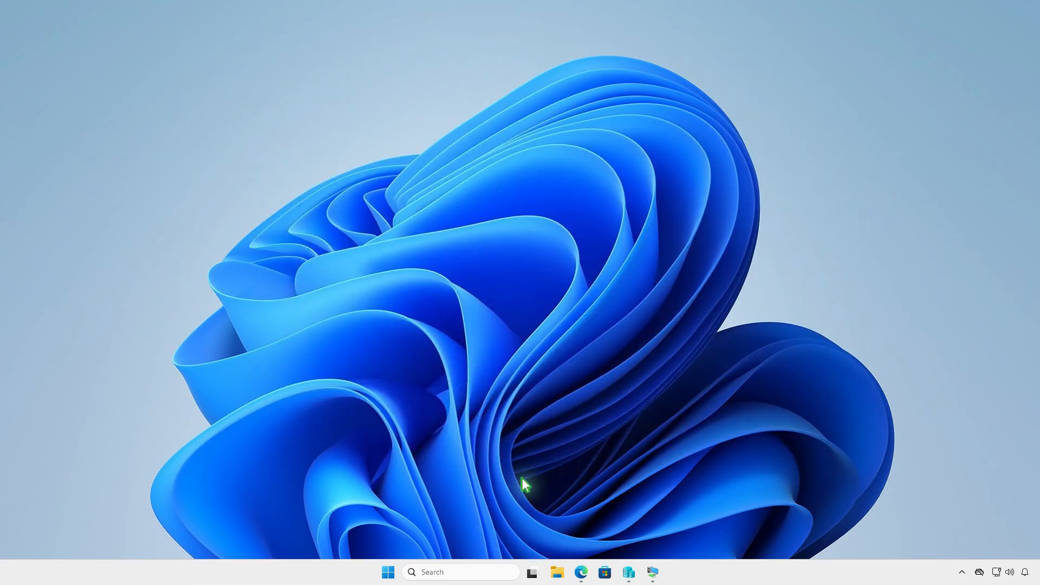
left_click(558, 572)
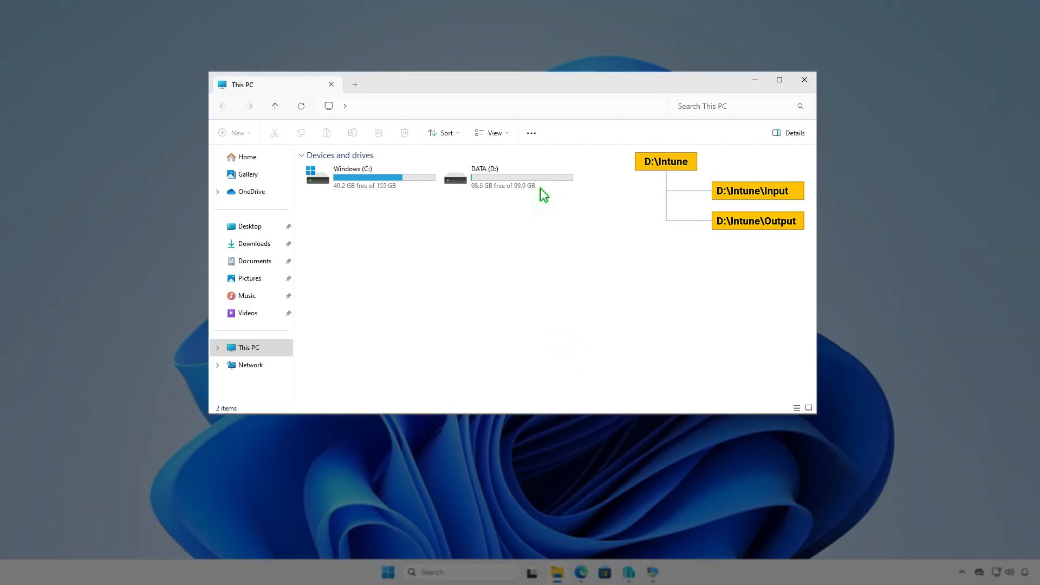
double_click(541, 179)
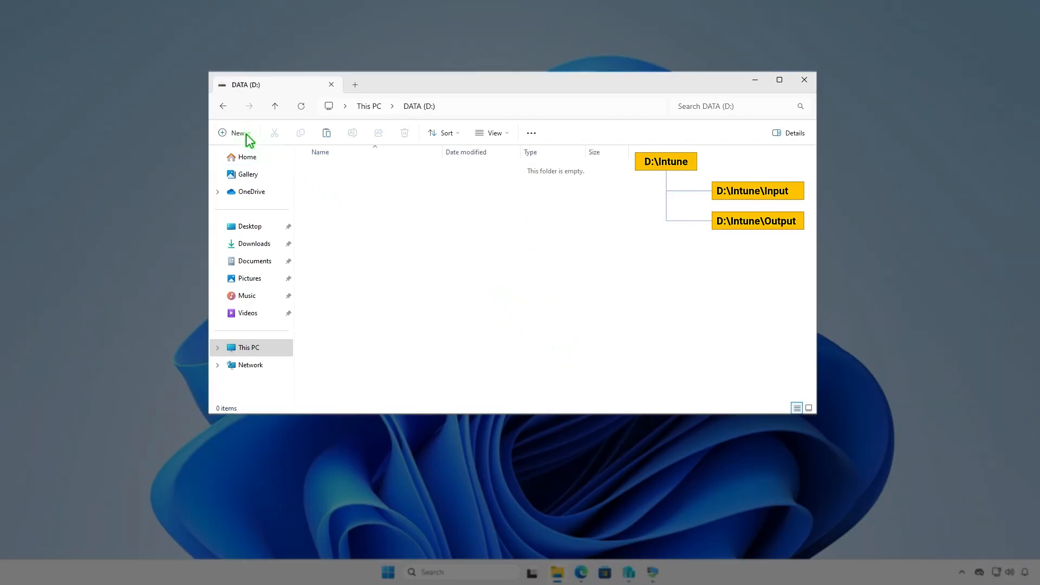
left_click(246, 134)
left_click(265, 156)
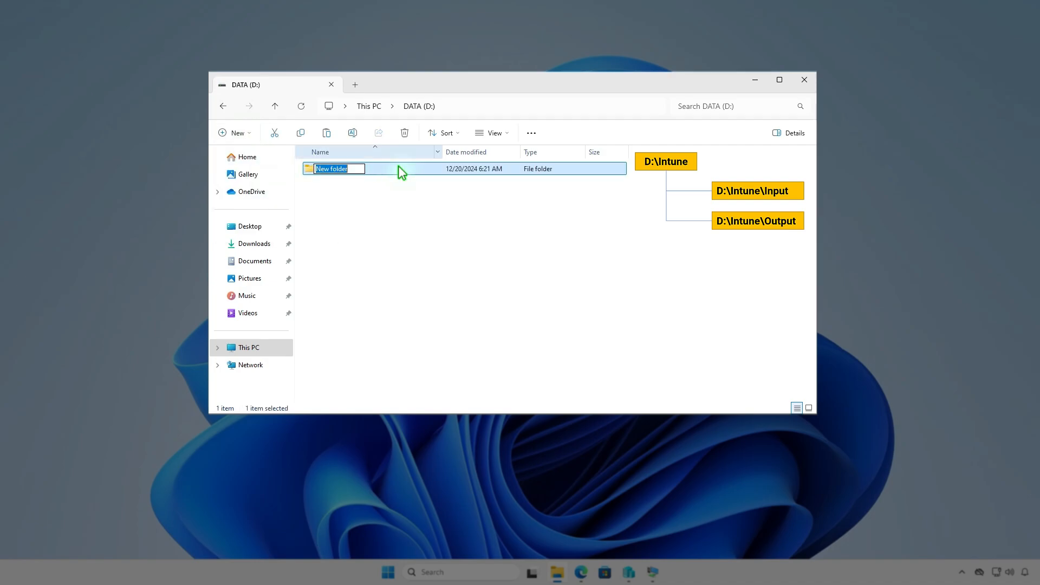
type("Intune")
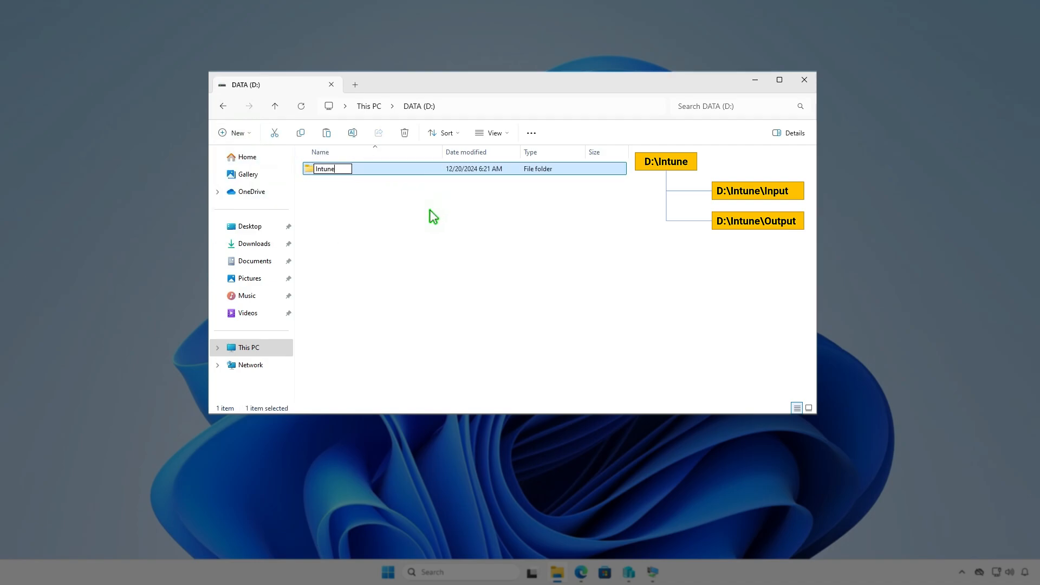
key("Return")
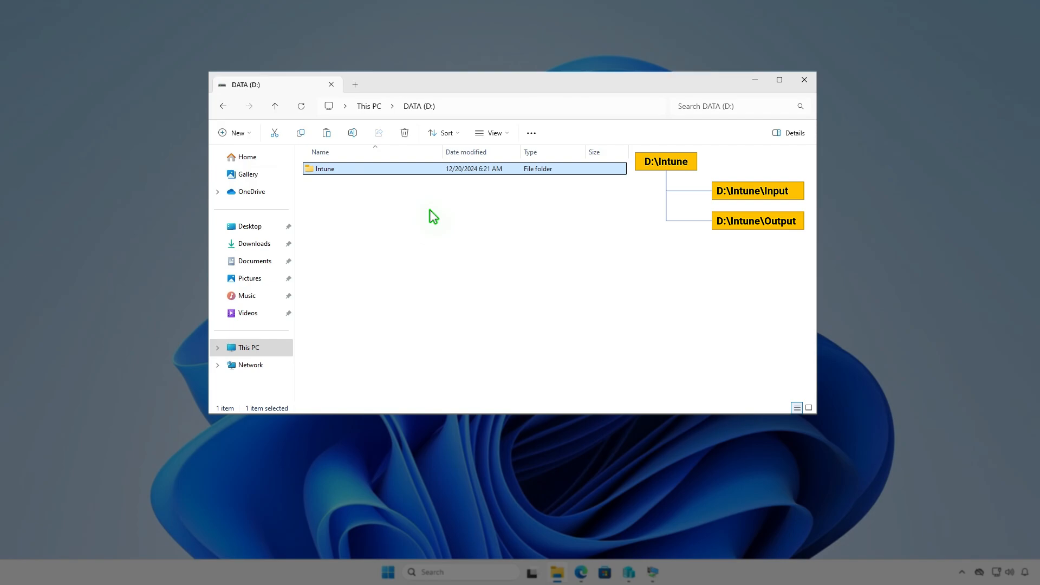
- Open the Intune folder and create a subfolder named Input inside it
key("Return")
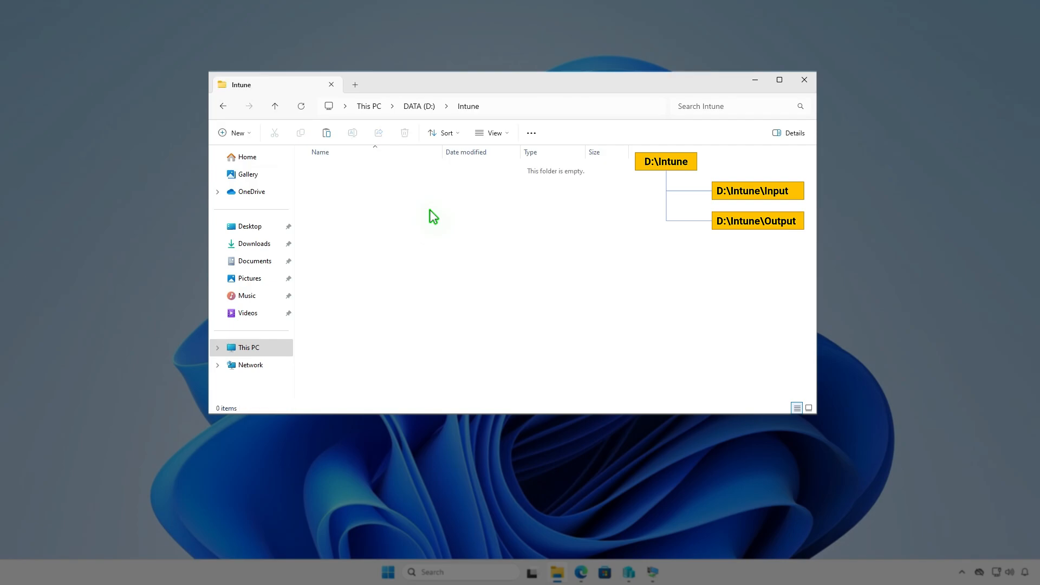
right_click(430, 210)
mouse_move(483, 324)
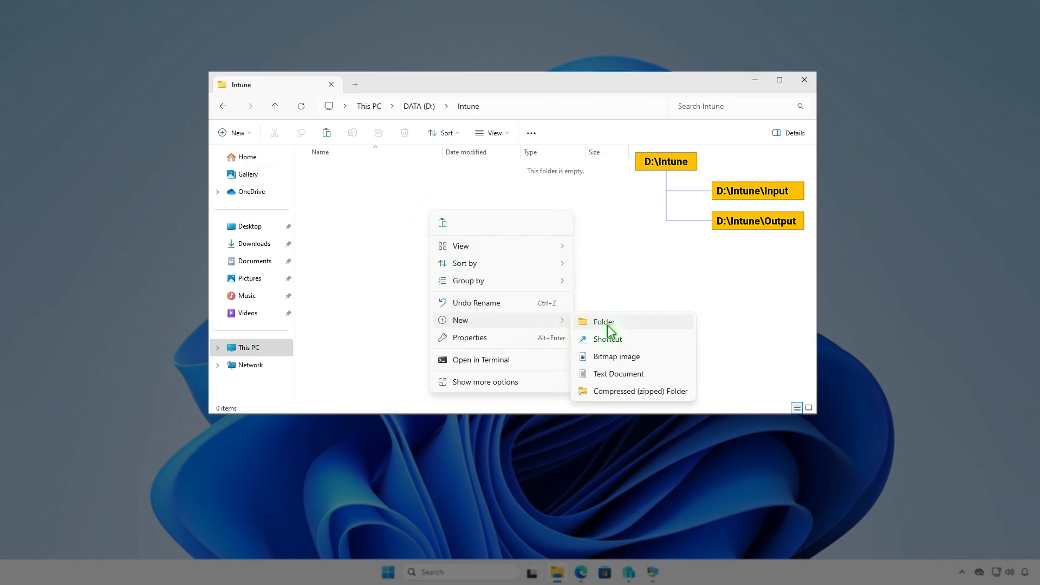
left_click(605, 320)
type("Input")
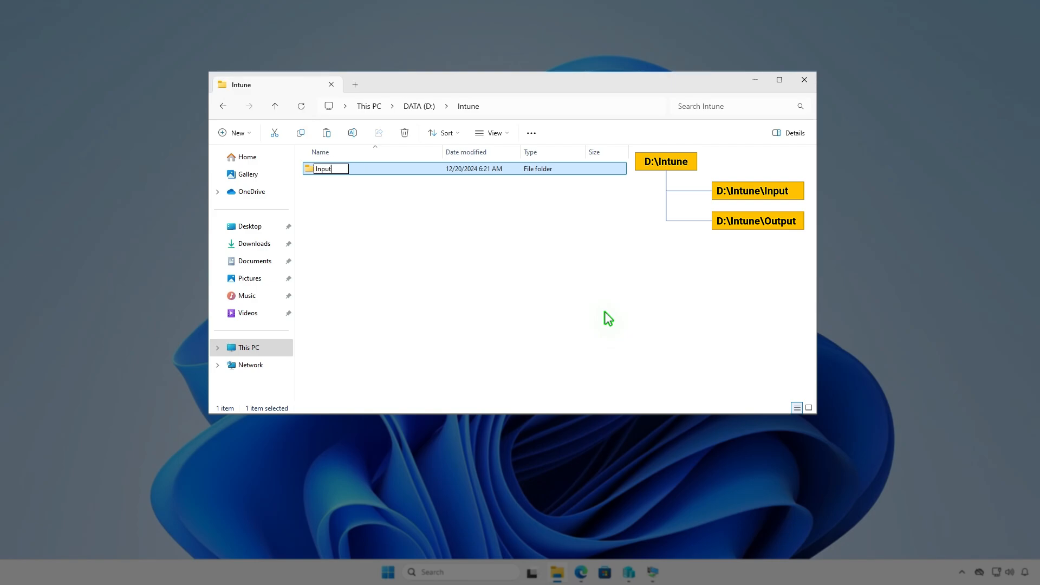
key("Return")
- Create a second subfolder named Output in the Intune folder
key("ctrl+shift+n")
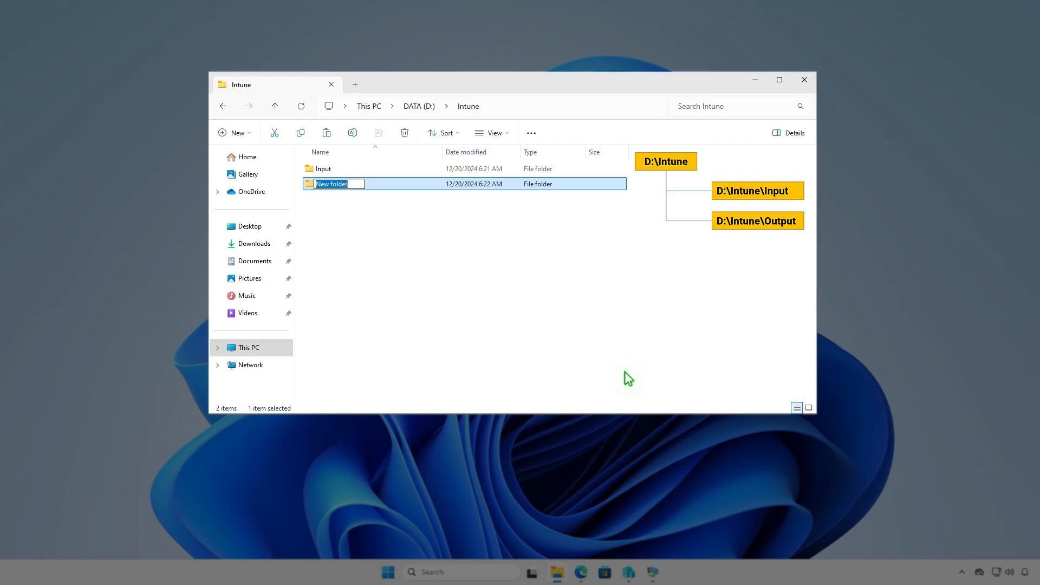
type("Output")
left_click(565, 290)
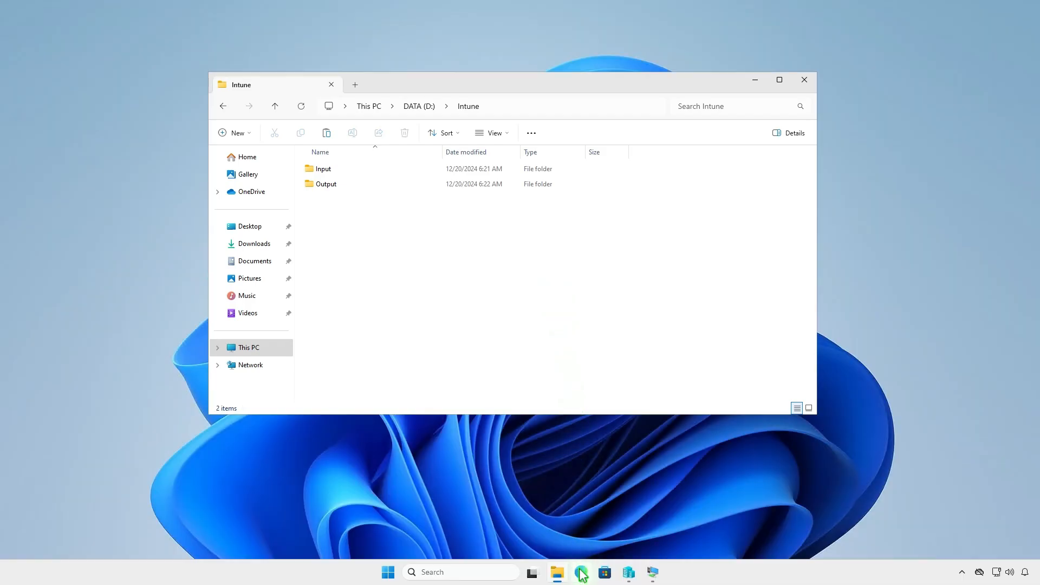
- Open the latest Microsoft-Win32-Content-Prep-Tool release on GitHub and download its source code zip
left_click(581, 572)
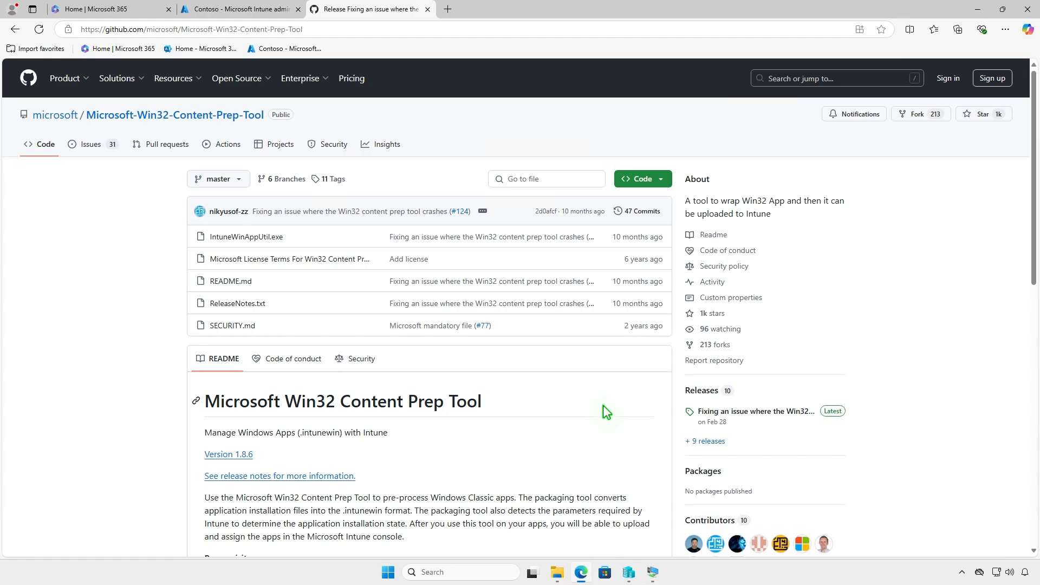
left_click(783, 412)
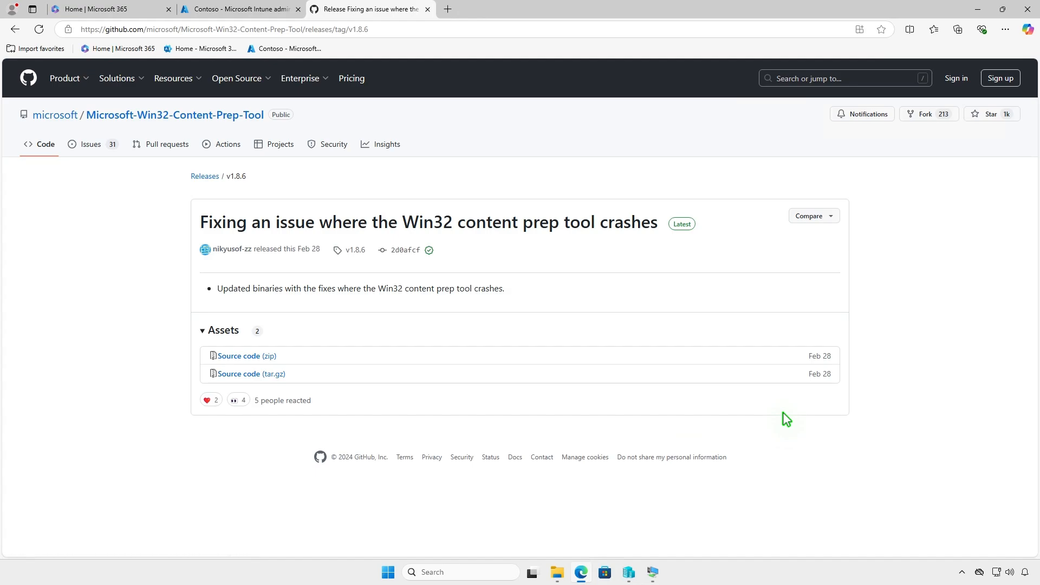
left_click(271, 357)
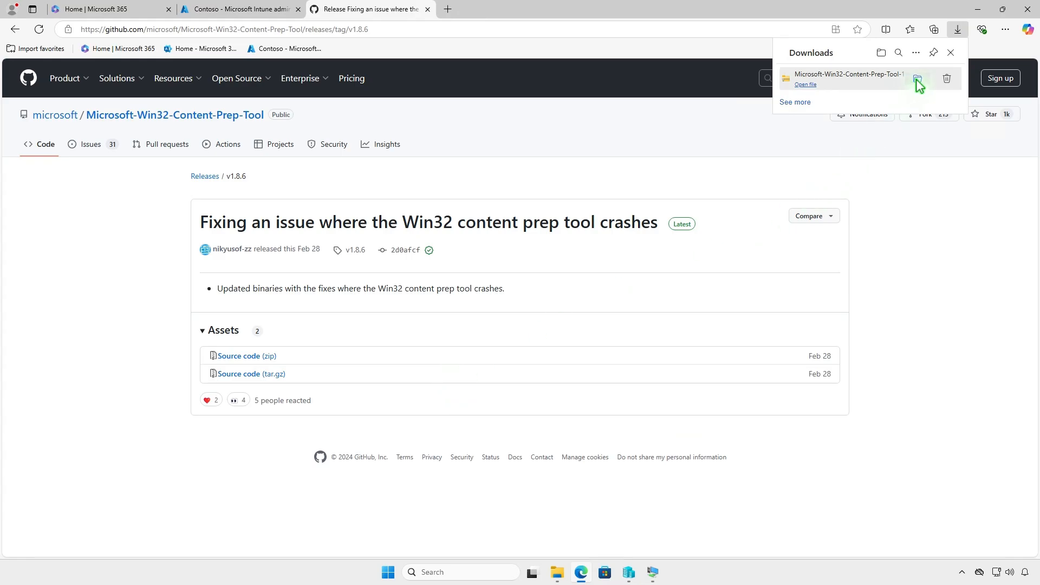
- Open the downloaded Microsoft-Win32-Content-Prep-Tool-1.8.6 zip in its folder and extract all files to the default destination
left_click(918, 78)
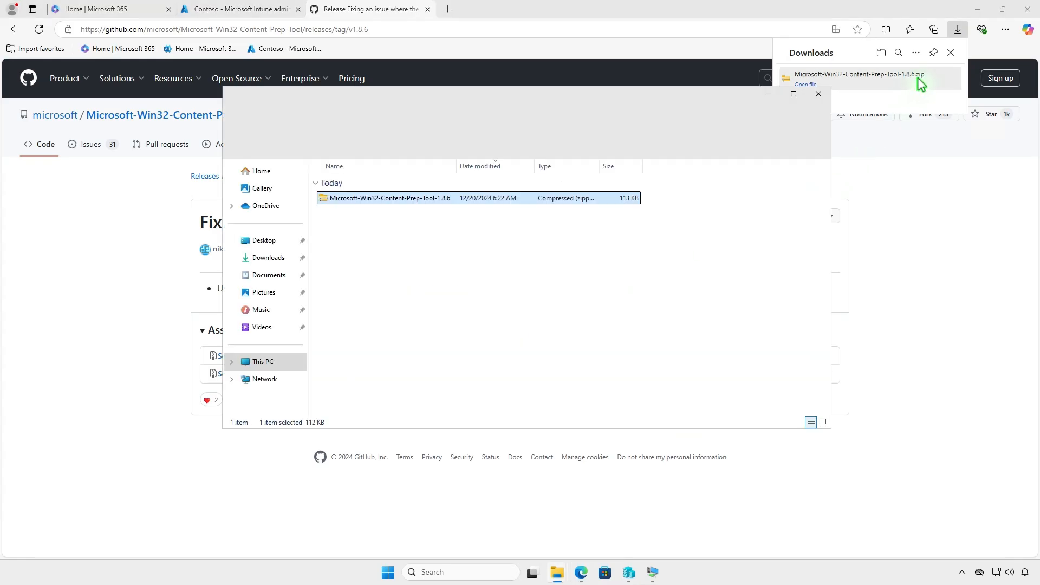
left_click(978, 10)
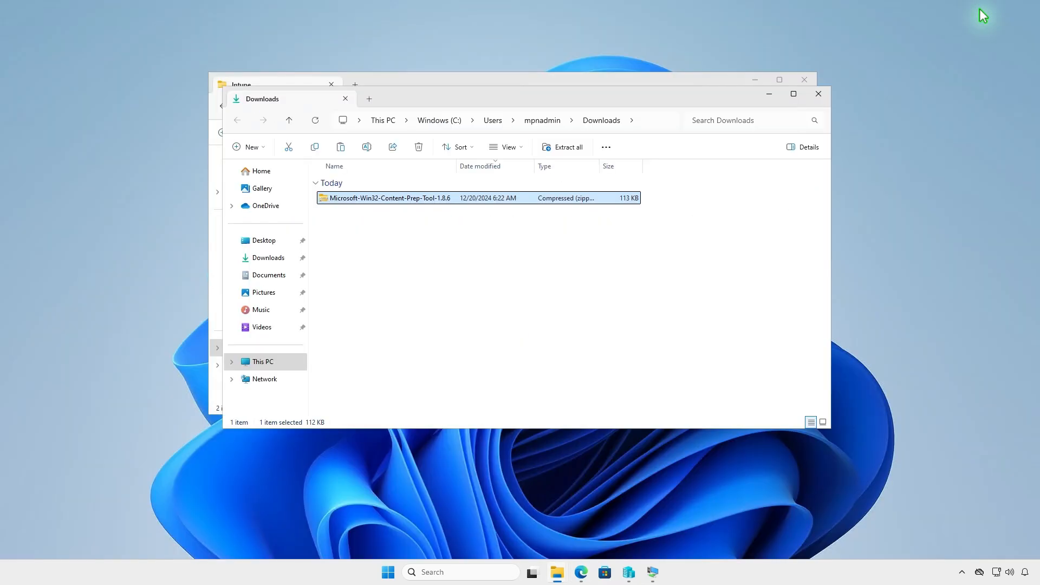
left_click(567, 149)
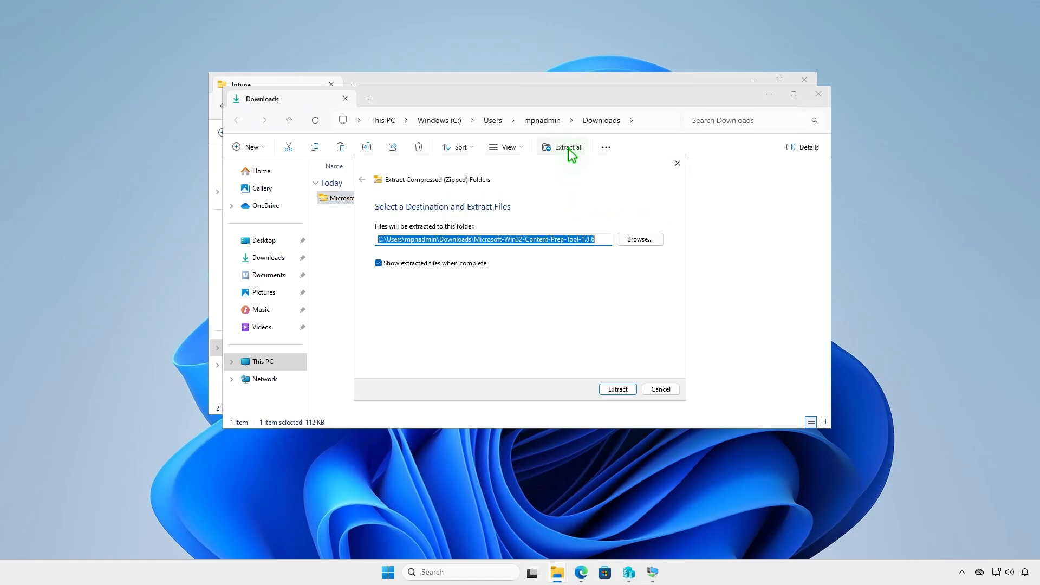
left_click(611, 390)
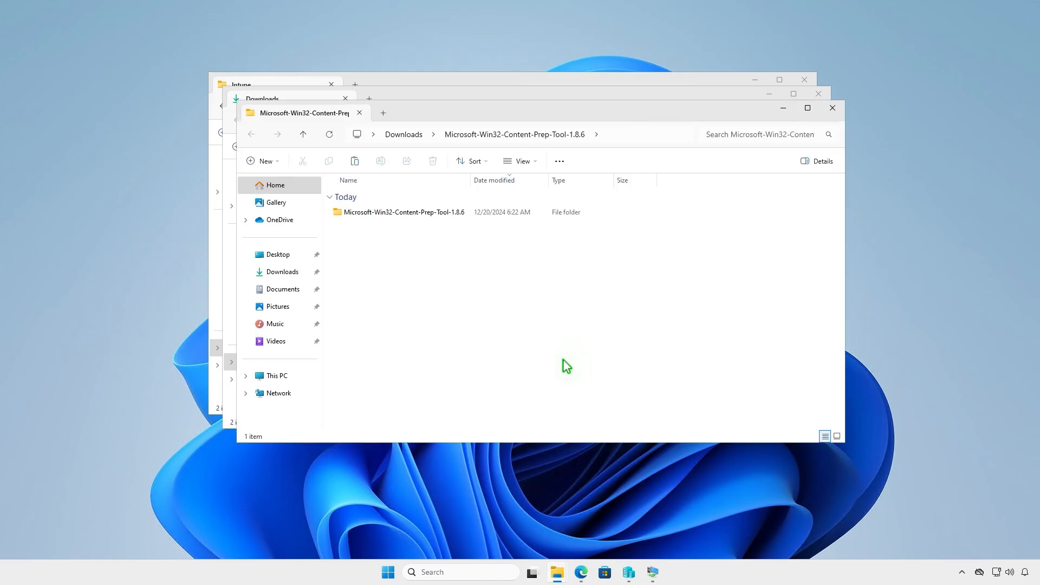
- Open the extracted tool folder and copy IntuneWinAppUtil
double_click(464, 213)
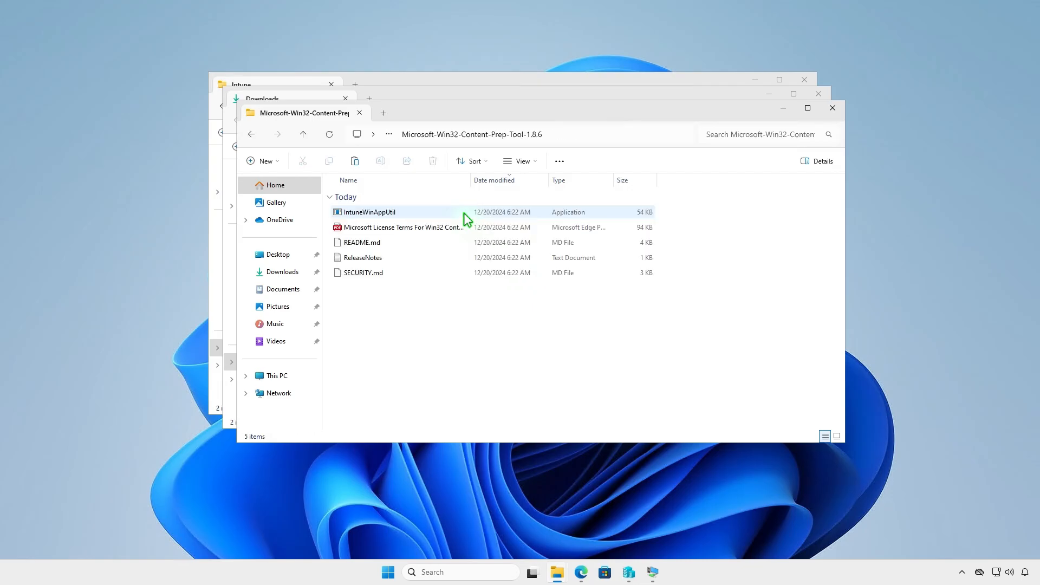
left_click(415, 212)
right_click(418, 217)
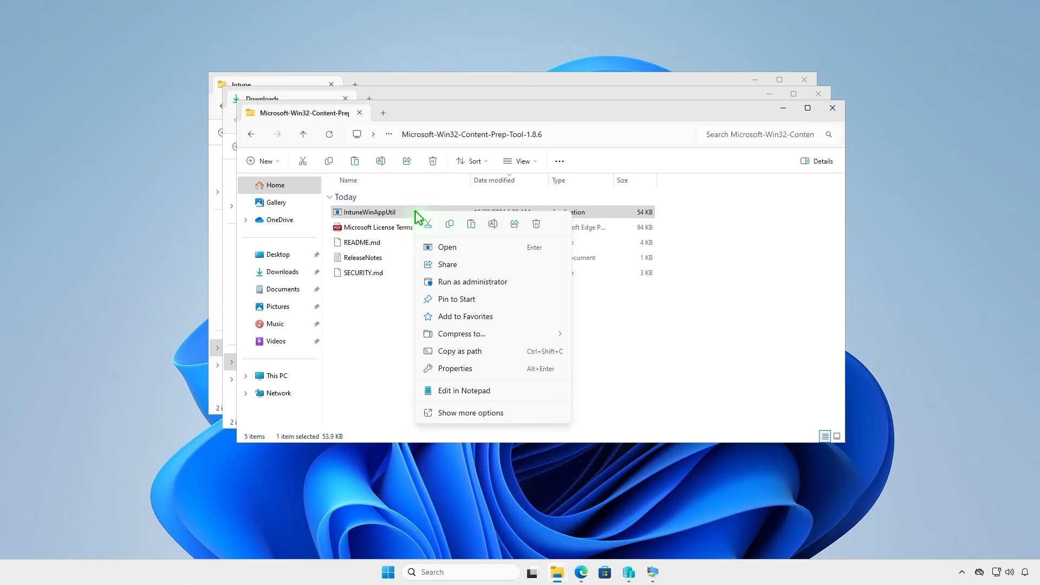
left_click(448, 225)
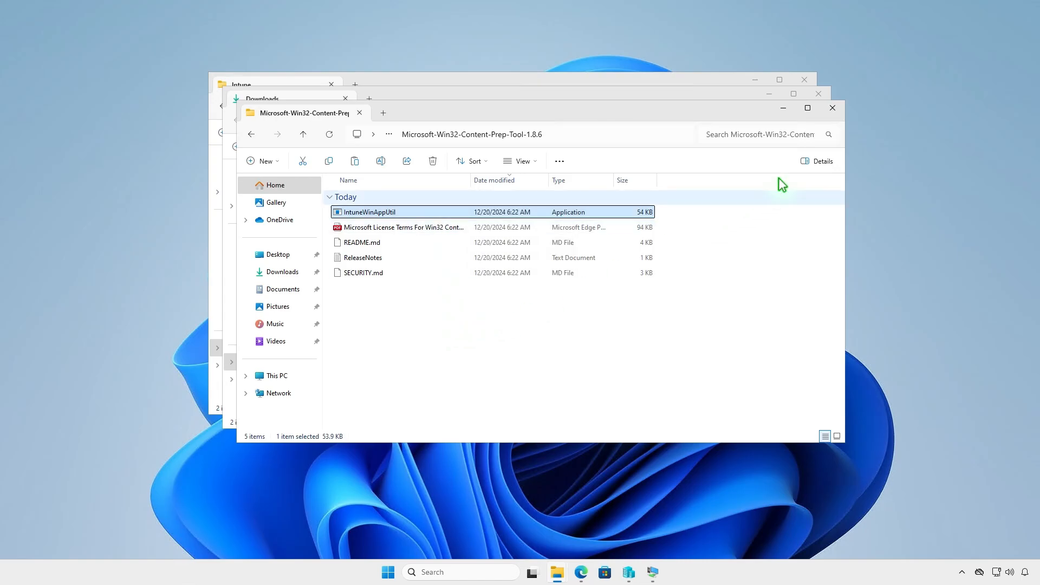
- Paste IntuneWinAppUtil into the D:\Intune folder
left_click(832, 108)
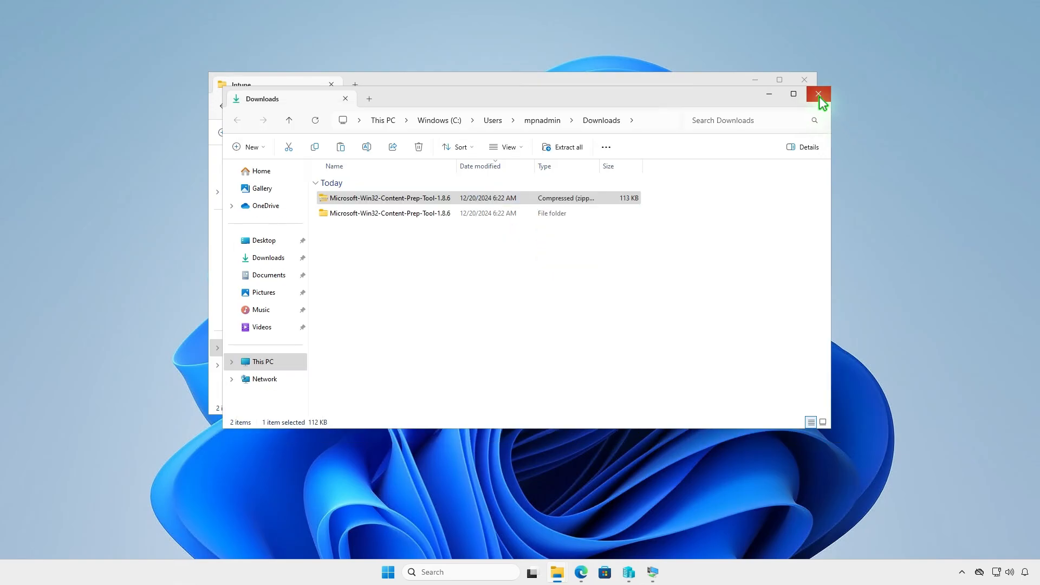
left_click(819, 94)
right_click(373, 233)
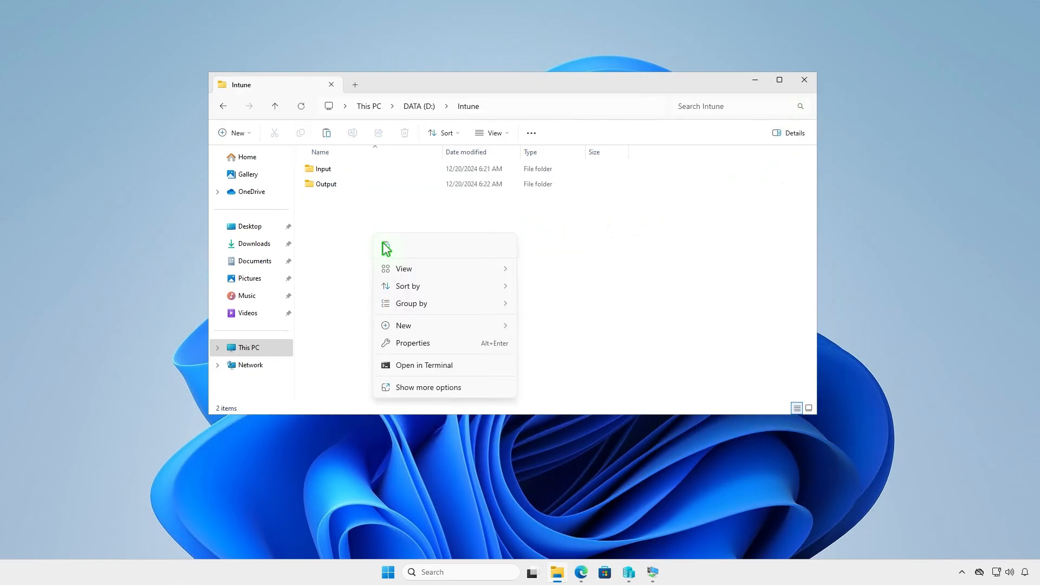
left_click(404, 255)
left_click(450, 287)
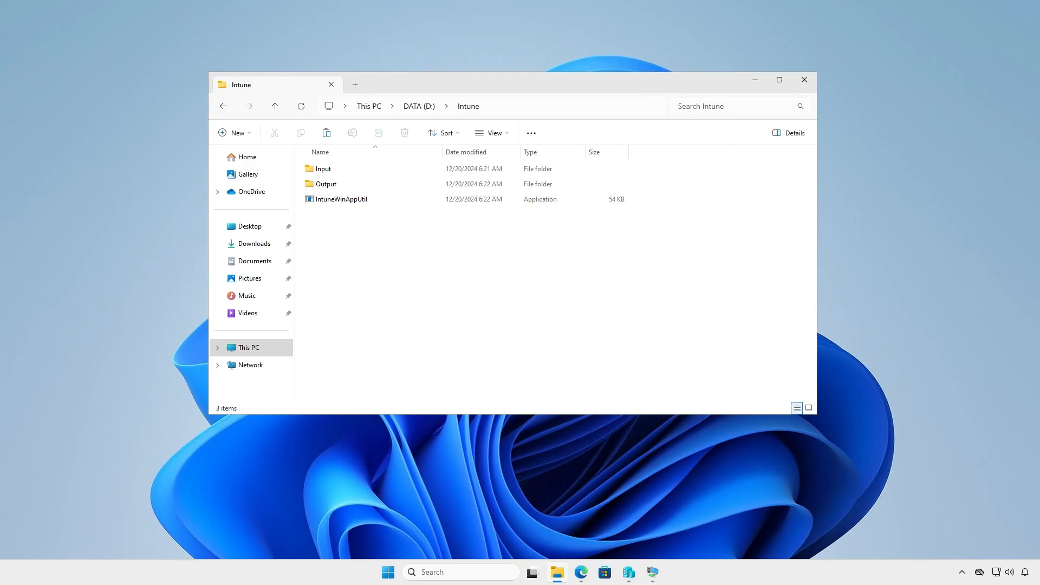
key("super+d")
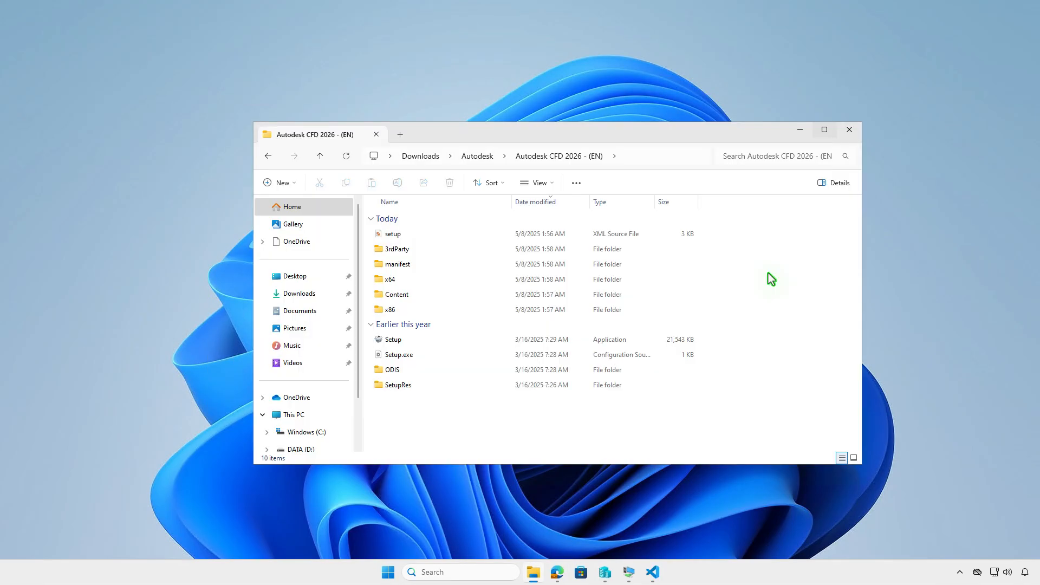
- Select all files and folders in the Autodesk CFD 2026 (EN) installer folder and copy them
left_click(576, 183)
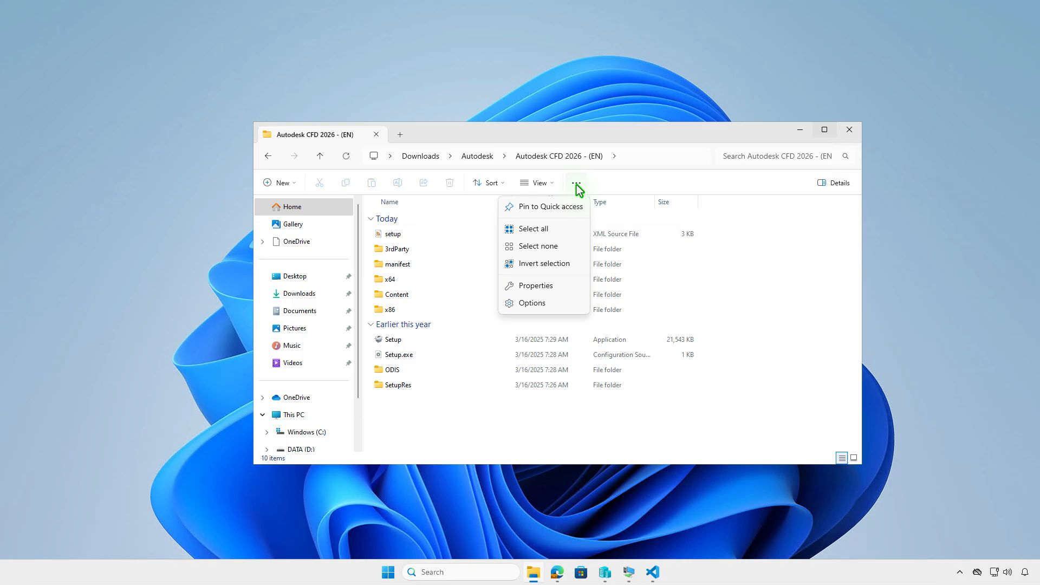
left_click(548, 235)
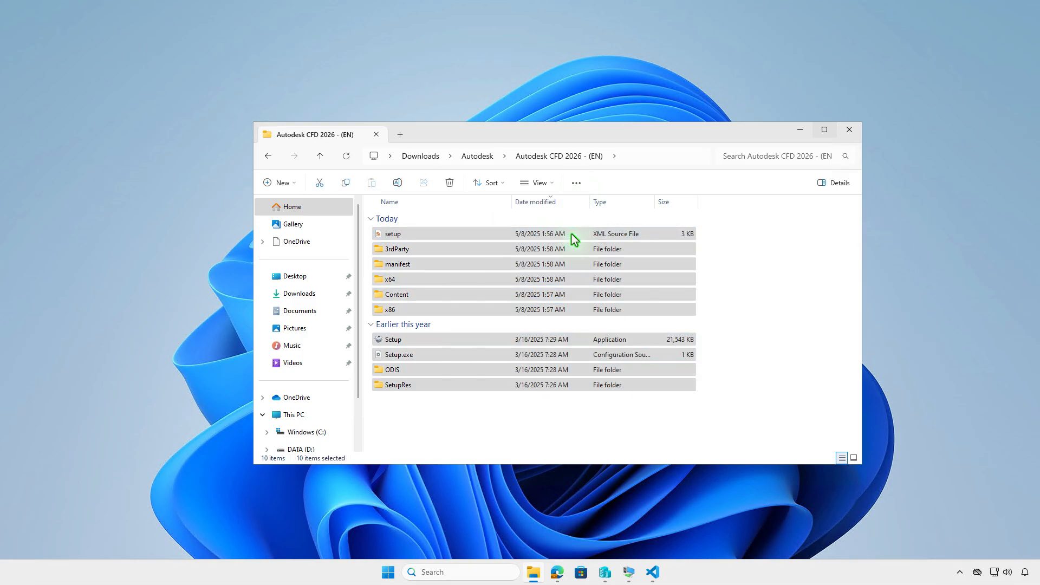
right_click(571, 234)
left_click(605, 248)
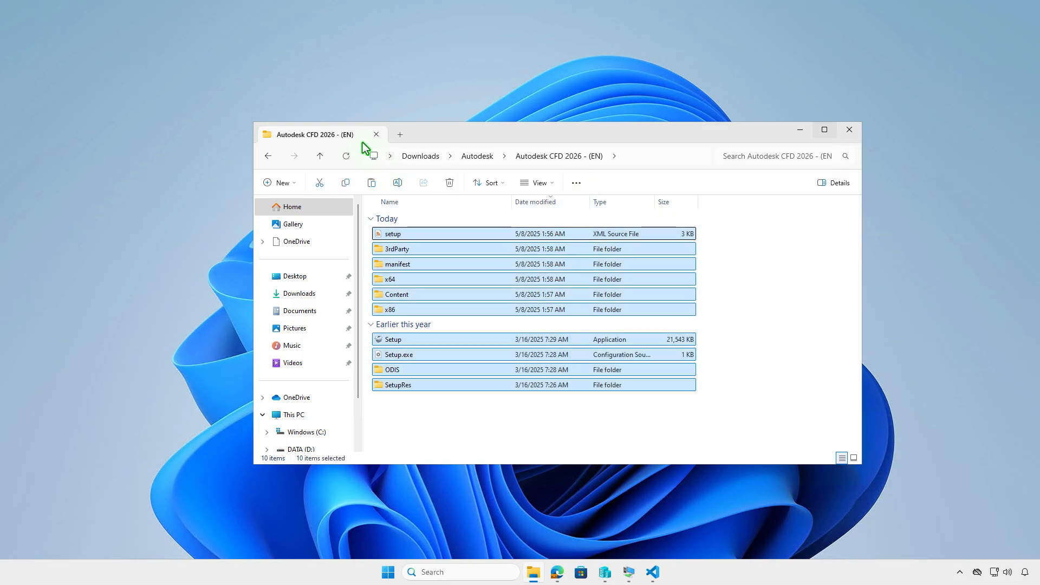
- Open a new tab, go to D:\Intune\Input, and paste the copied installer files there
left_click(400, 134)
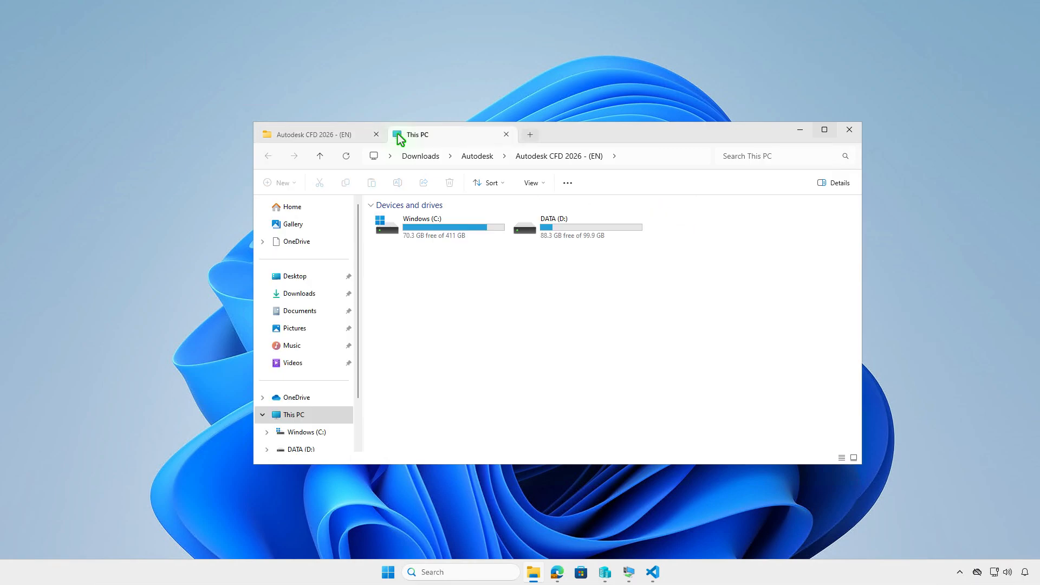
double_click(623, 226)
double_click(471, 221)
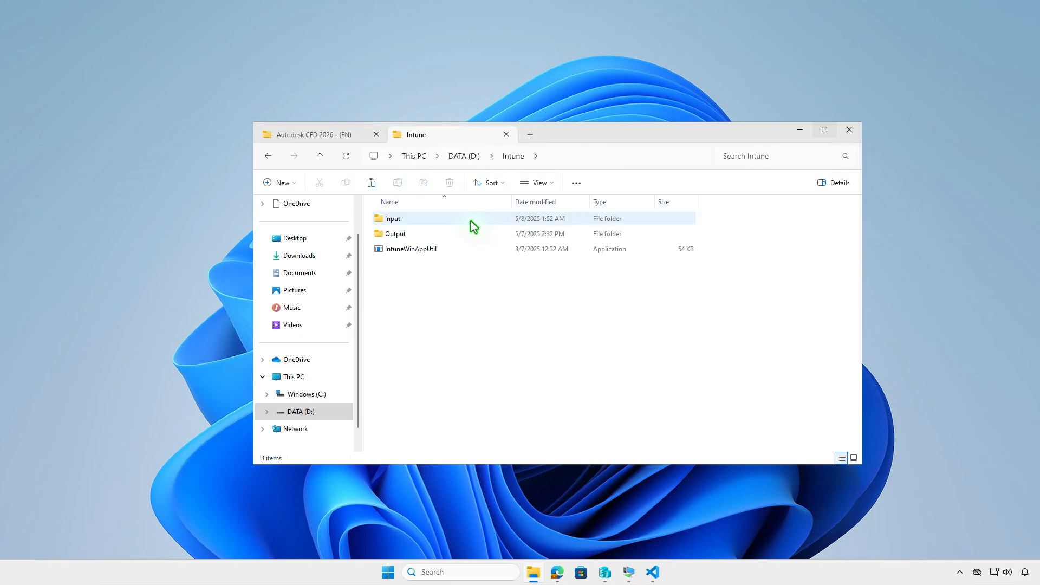
double_click(470, 221)
right_click(475, 264)
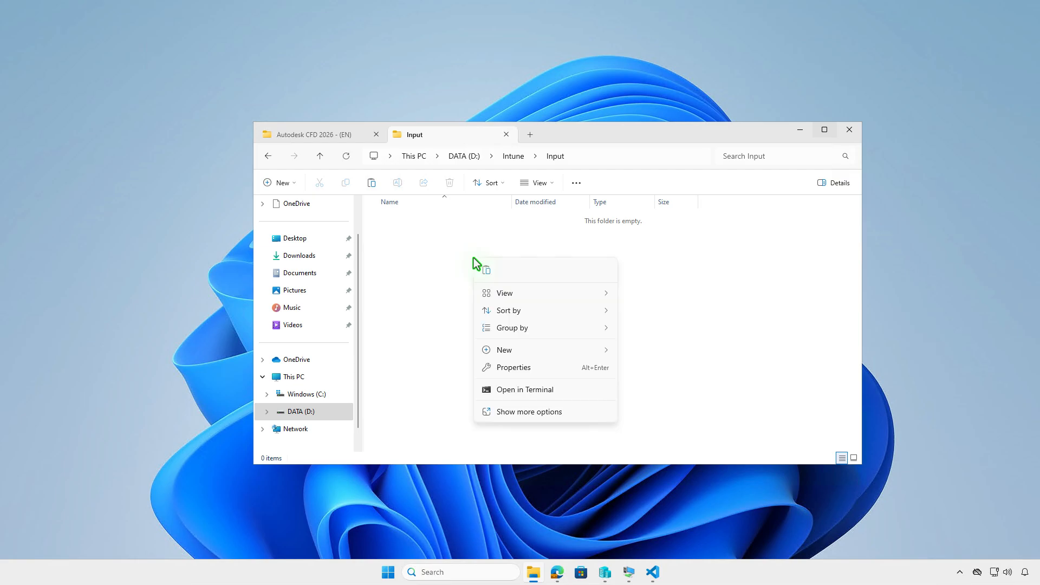
left_click(487, 271)
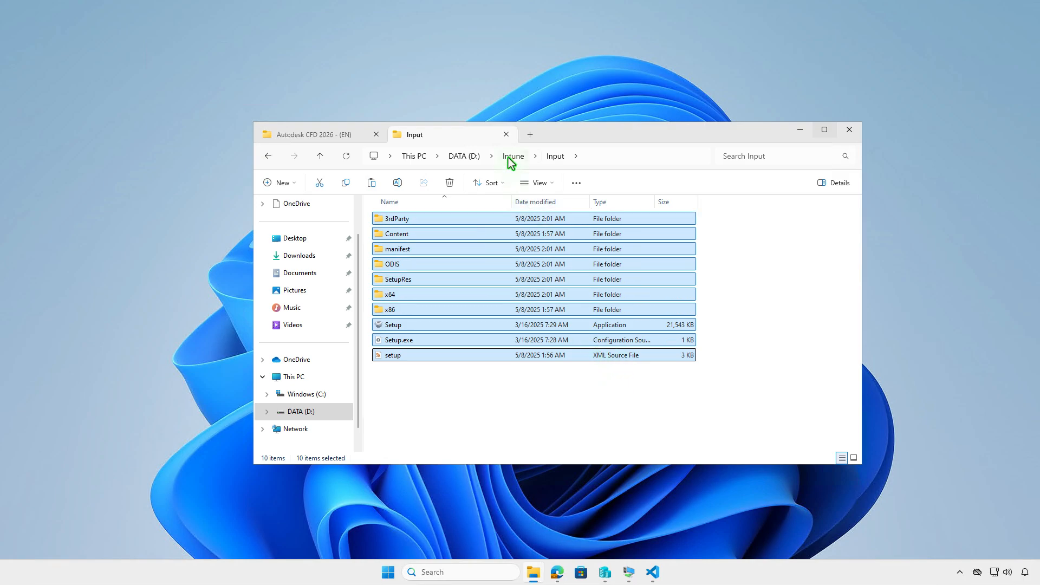
- Return to the D:\Intune folder, minimize it, and open Terminal (Admin)
left_click(512, 157)
left_click(548, 314)
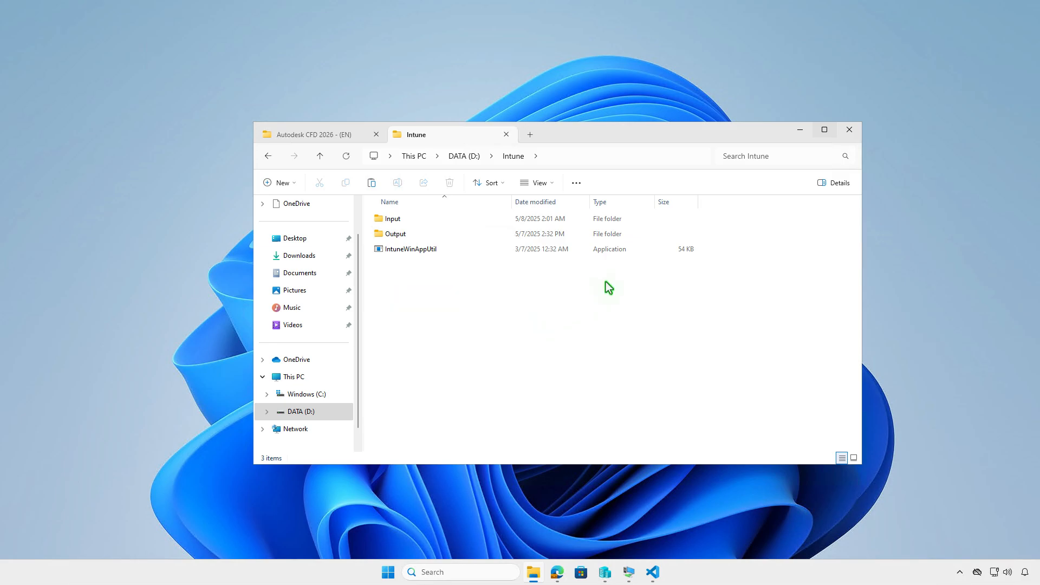
left_click(800, 130)
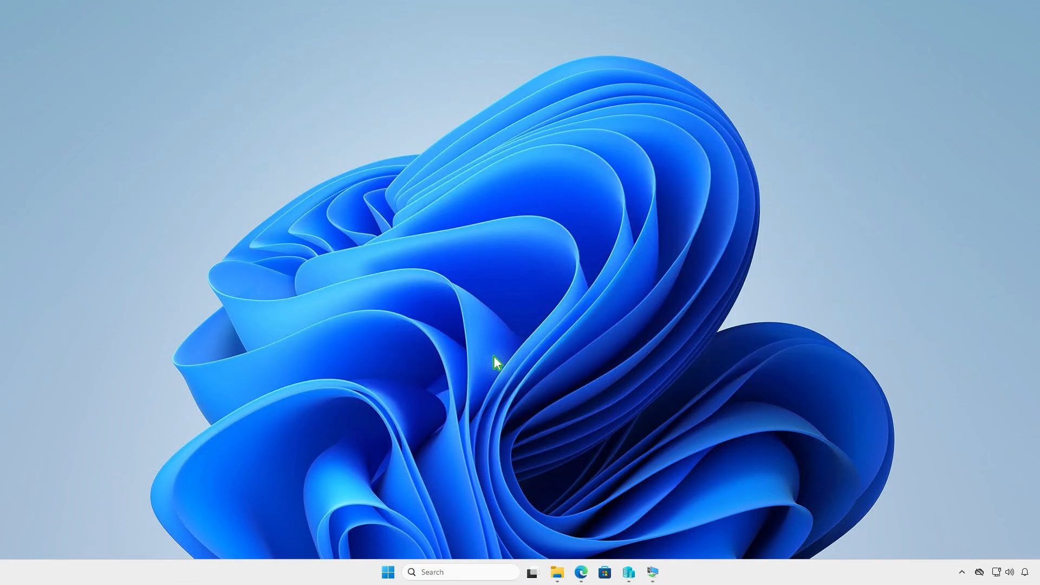
right_click(391, 573)
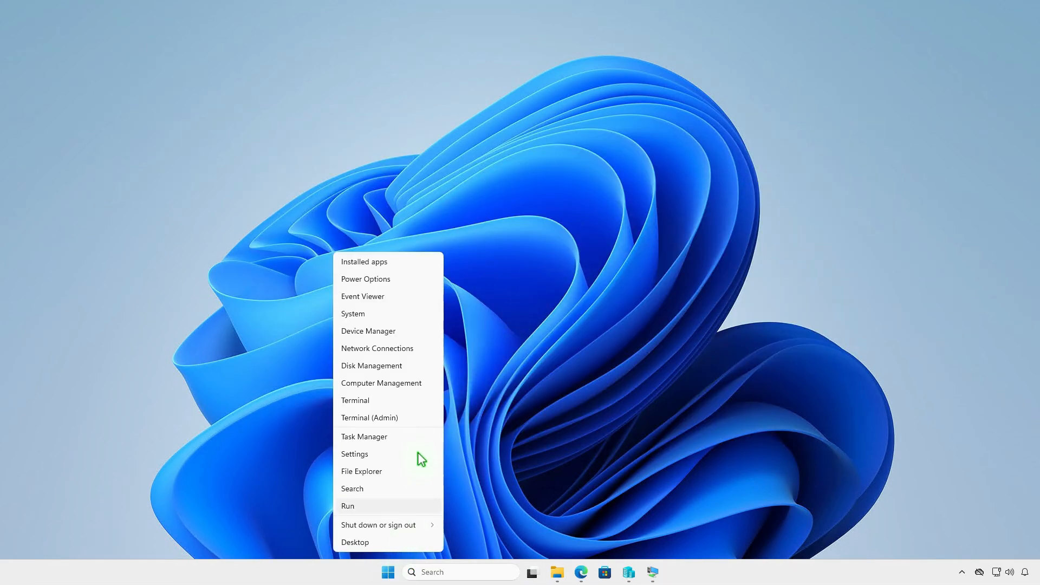
left_click(417, 421)
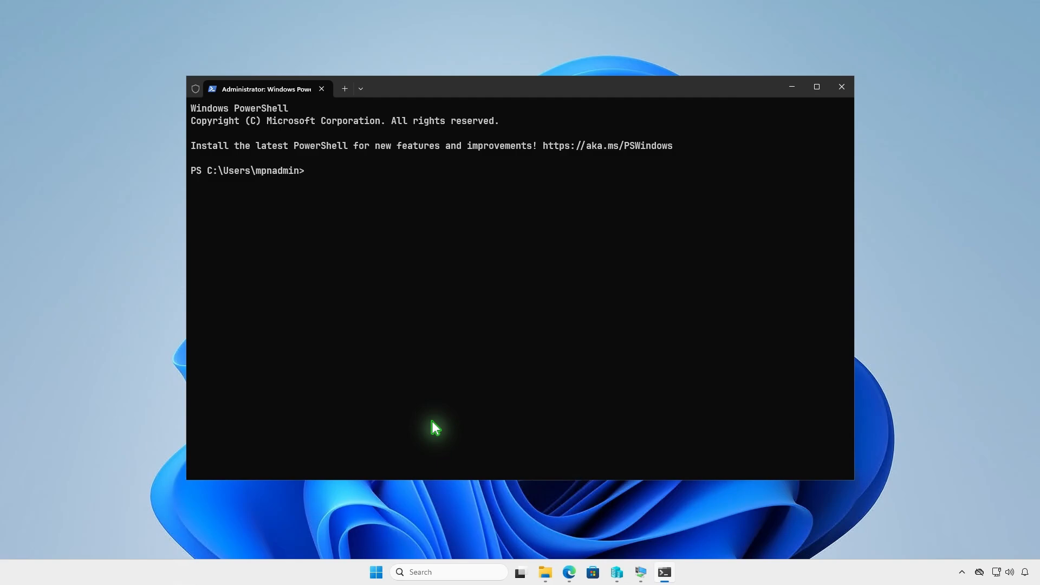
- Change the working directory to D:\Intune
type("cd d")
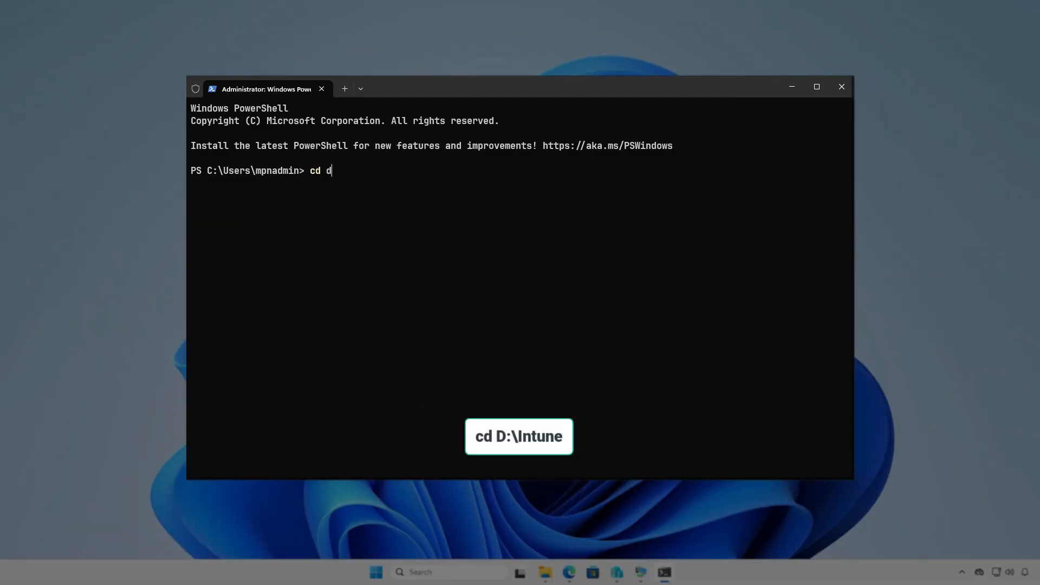
type(":\\In")
key("Tab")
key("Return")
key("Return")
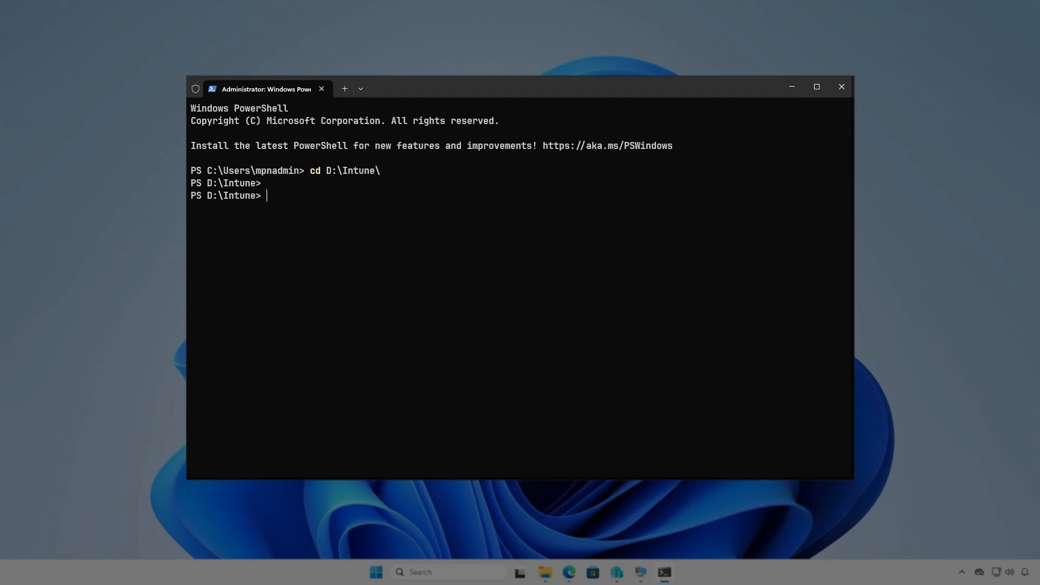
- Run .\IntuneWinAppUtil.exe from the D:\Intune folder
type("intu")
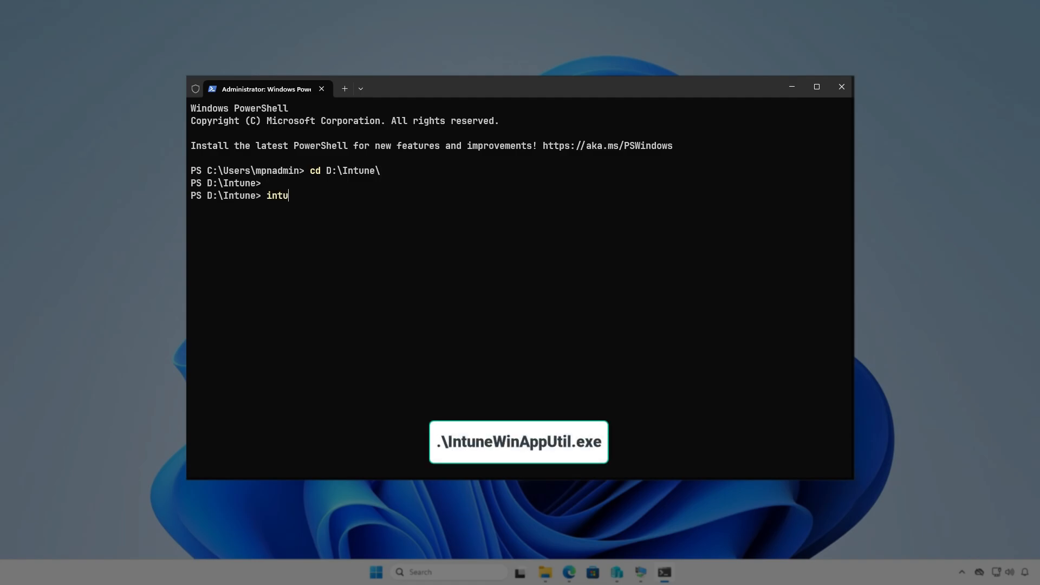
key("Tab")
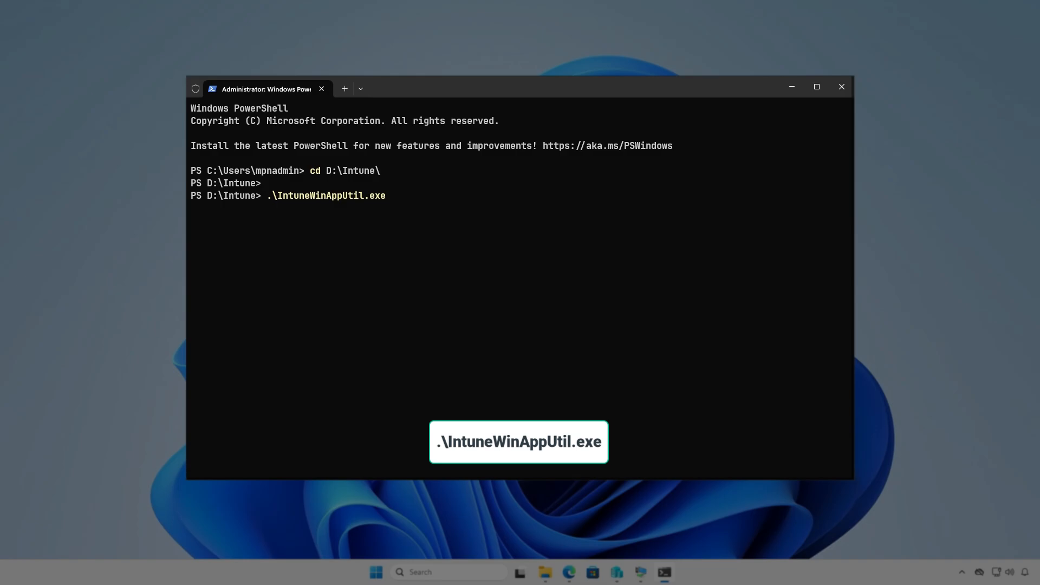
key("Return")
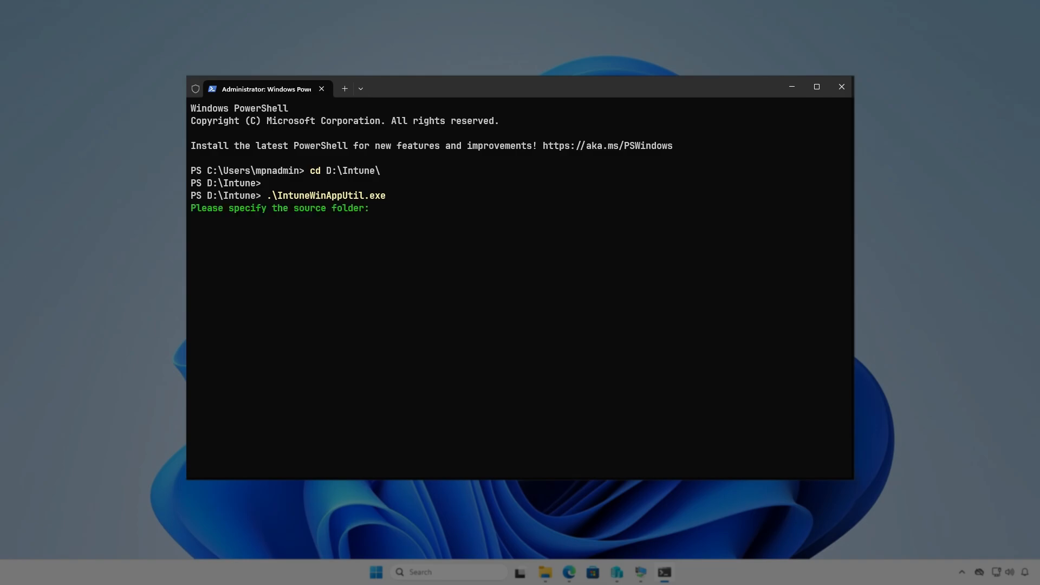
- Specify D:\Intune\Input as the source folder
type("D:\\Intune")
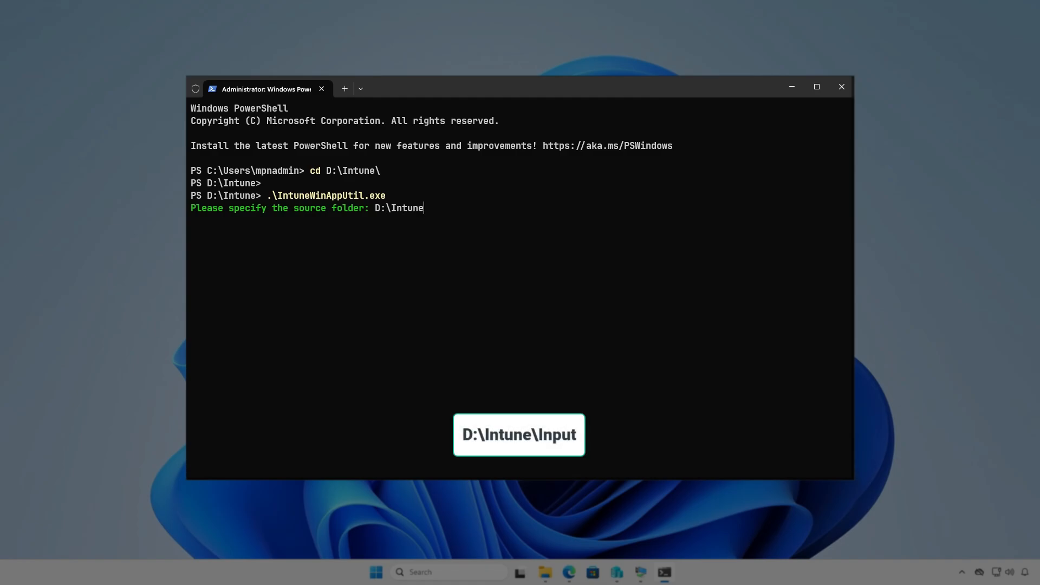
type("\\Input")
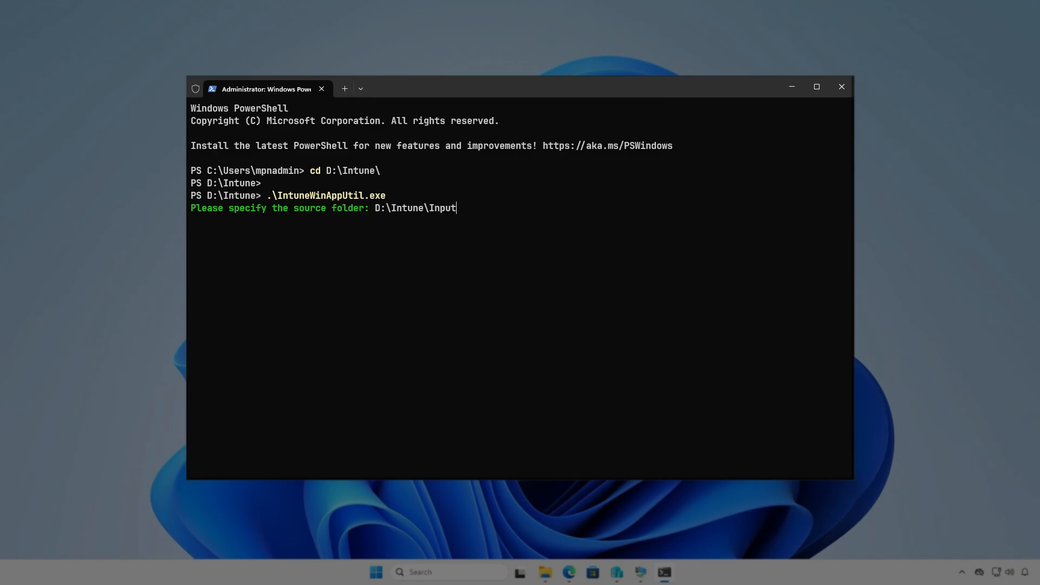
key("Return")
- Specify D:\Intune\Input\setup.exe as the setup file
type("D:\\")
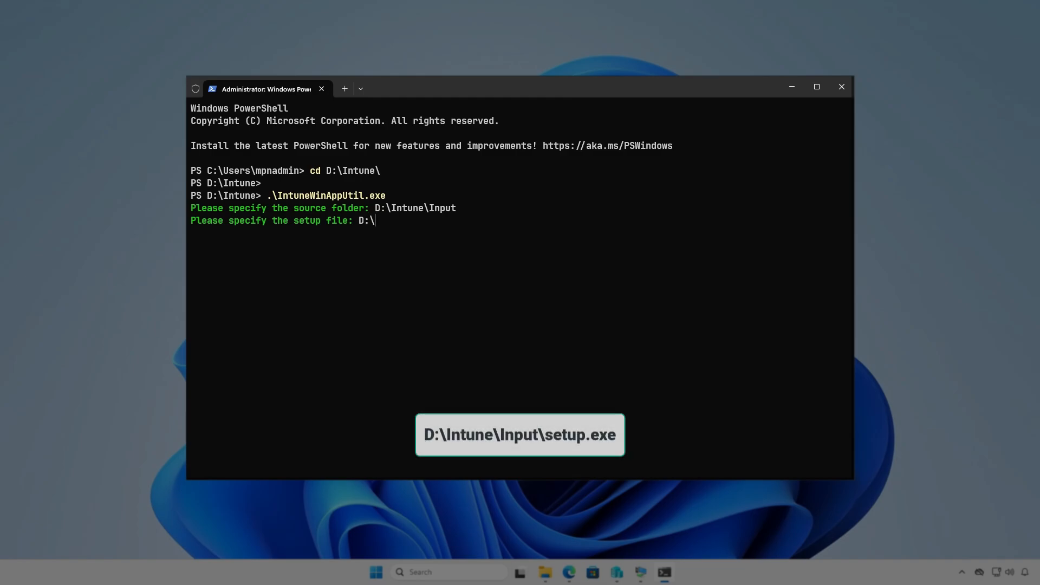
type("Intune\\Inp")
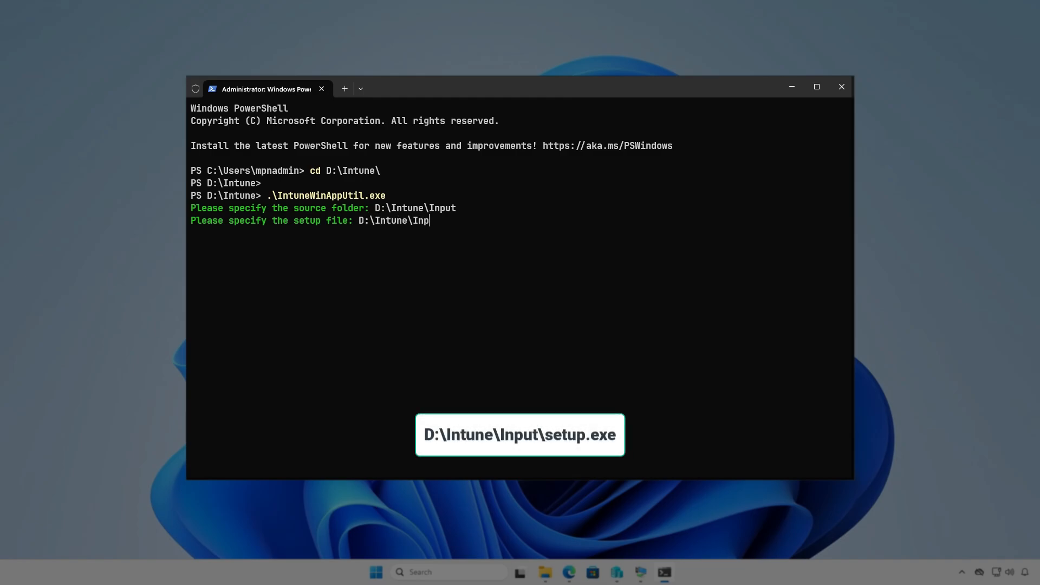
type("ut\\setup.exe")
key("Return")
- Specify D:\Intune\Output as the output folder and skip the catalog folder to build the package
type("D:\\")
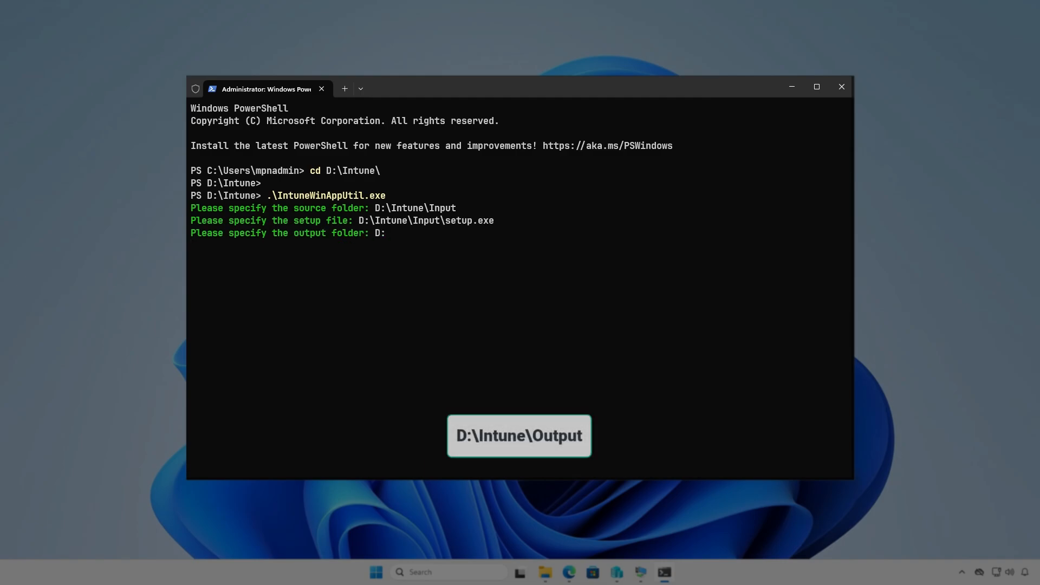
type("I")
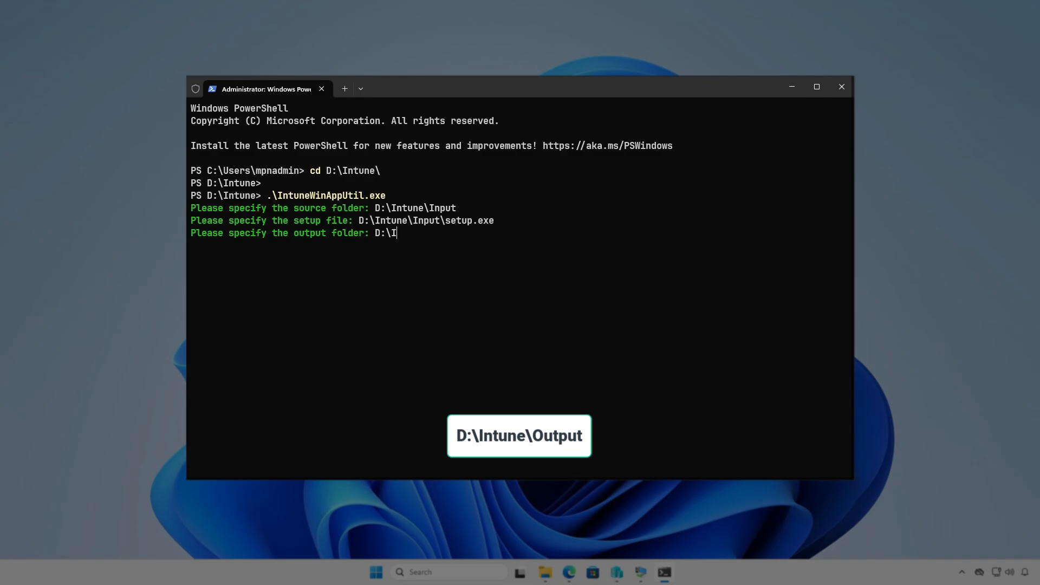
type("ntune\\Output")
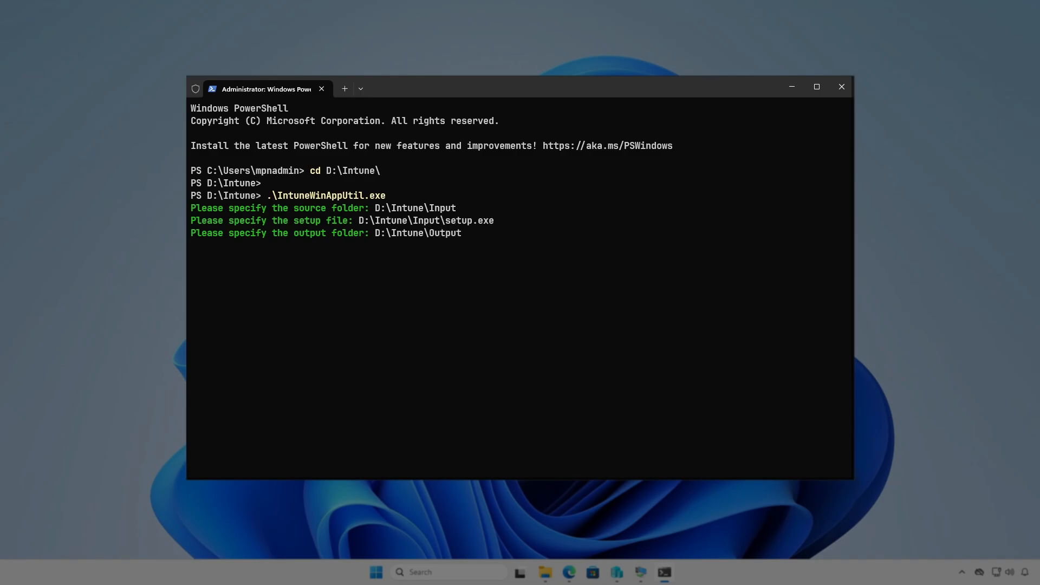
key("Return")
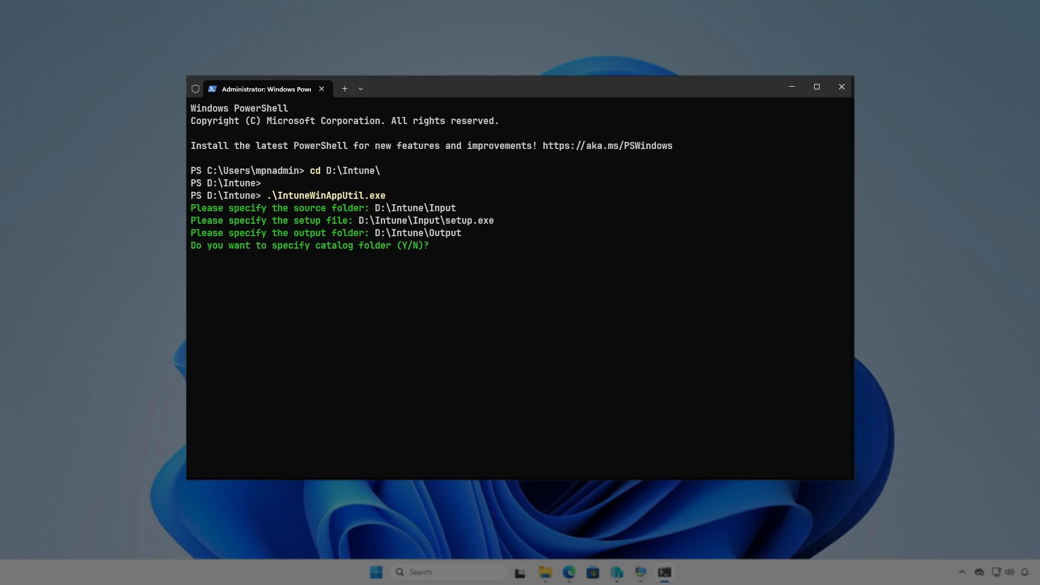
key("Return")
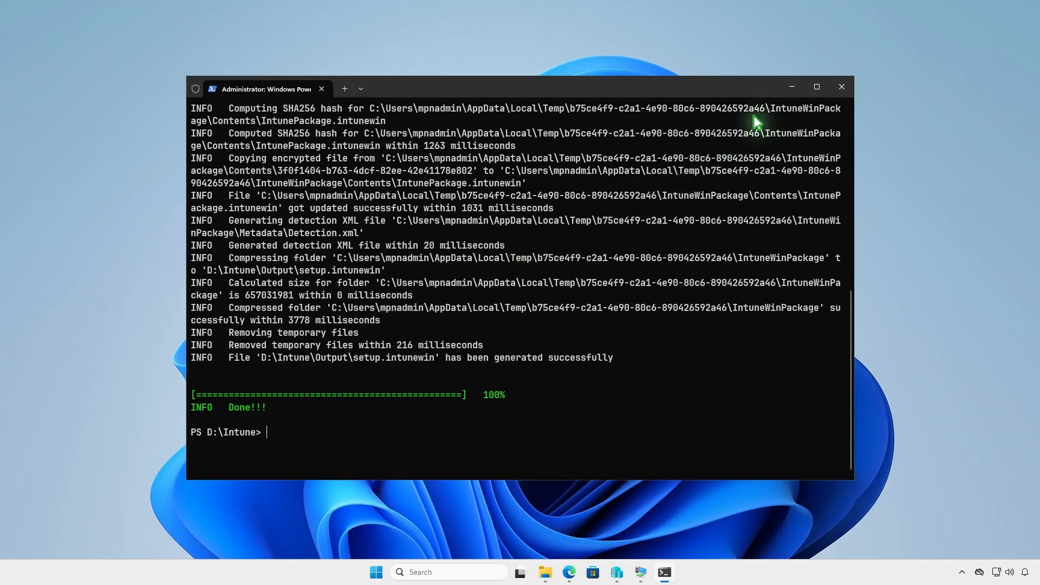
- Open the D:\Intune\Output folder to check the generated package file
left_click(794, 87)
left_click(546, 566)
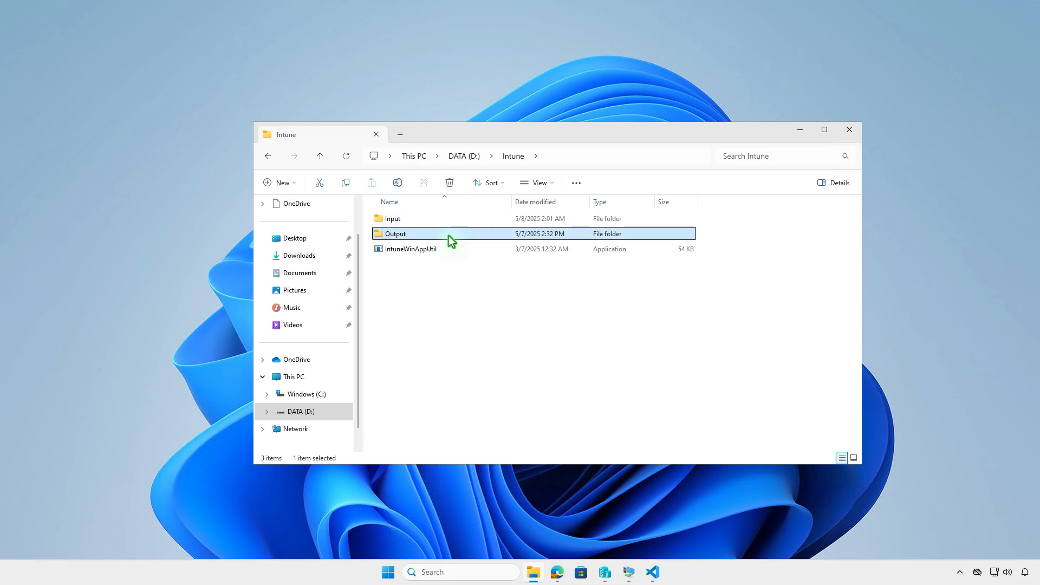
double_click(448, 237)
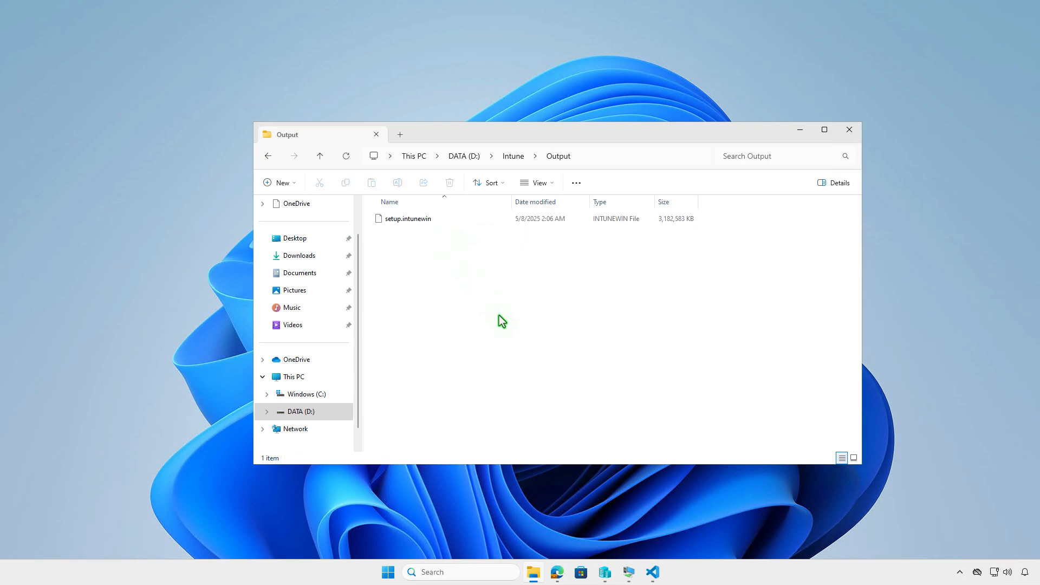
left_click(798, 130)
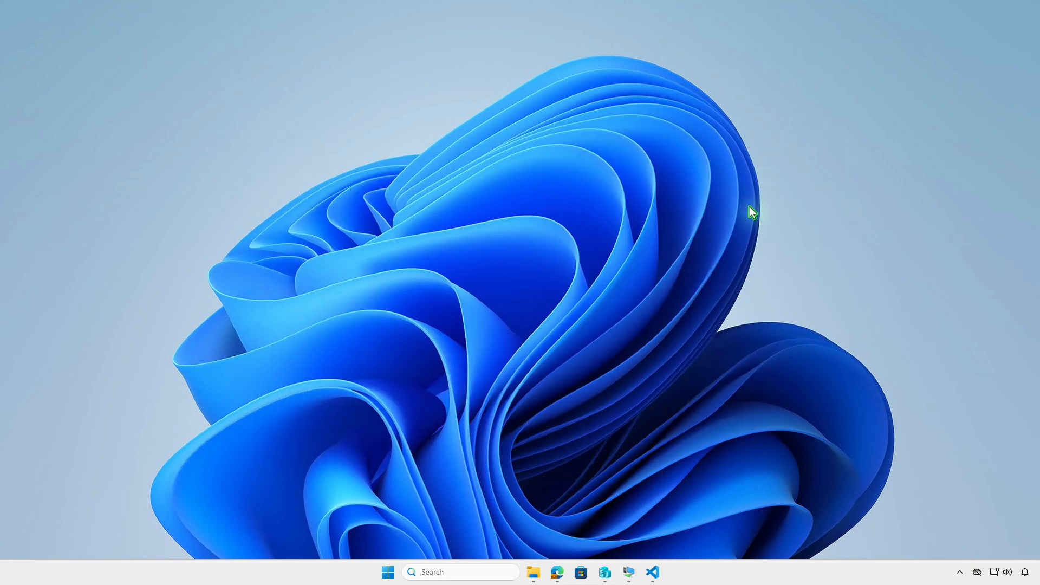
- In the Intune admin center, start creating a Windows app and choose the Windows app (Win32) type
left_click(557, 575)
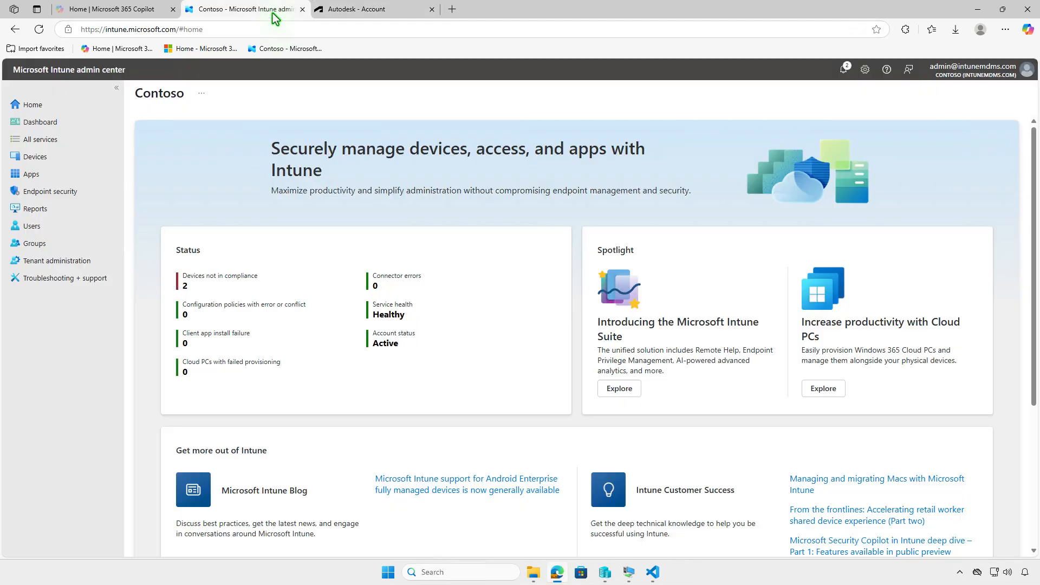
left_click(272, 12)
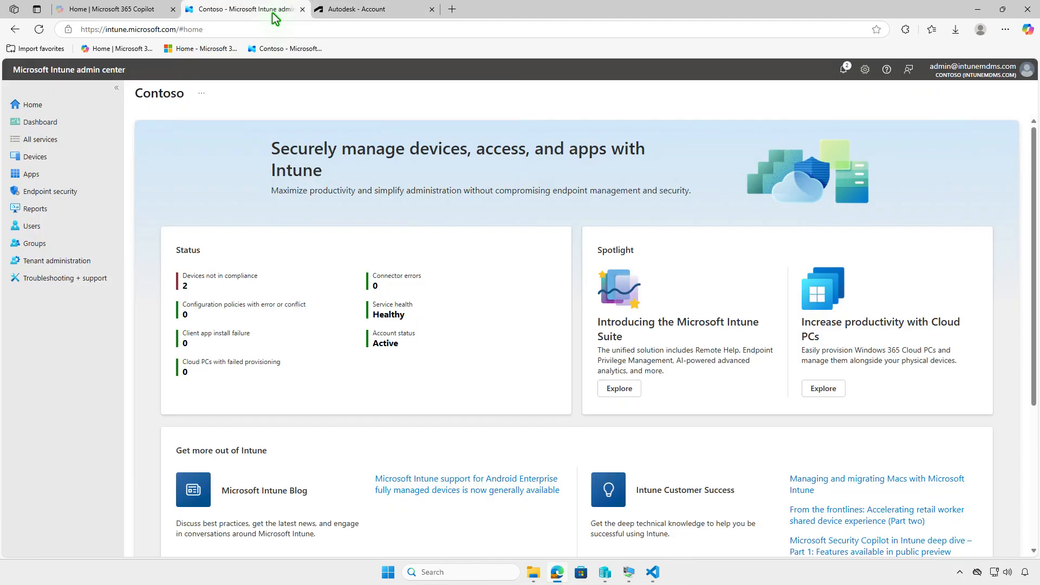
left_click(73, 177)
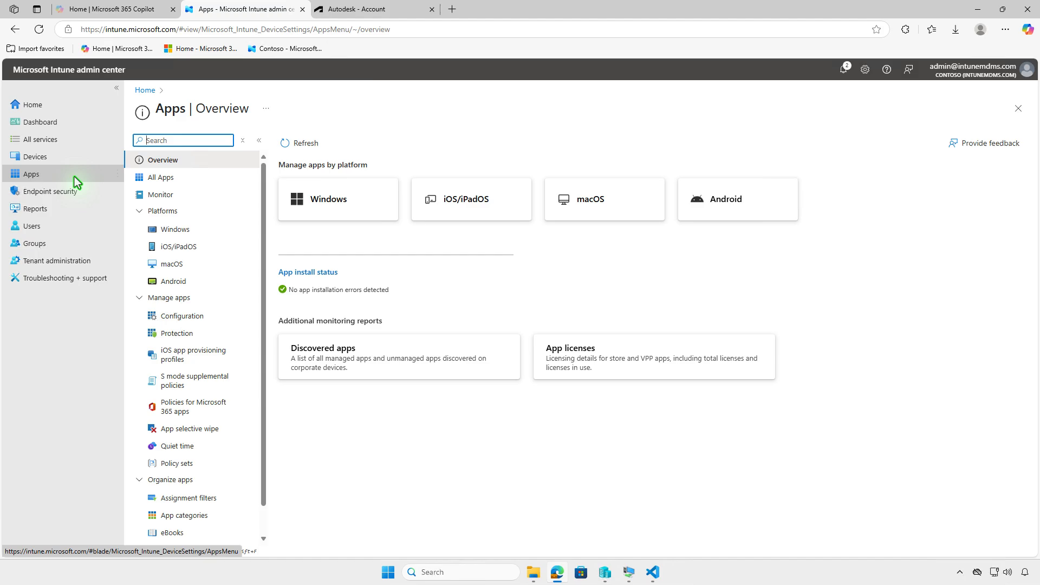
left_click(205, 232)
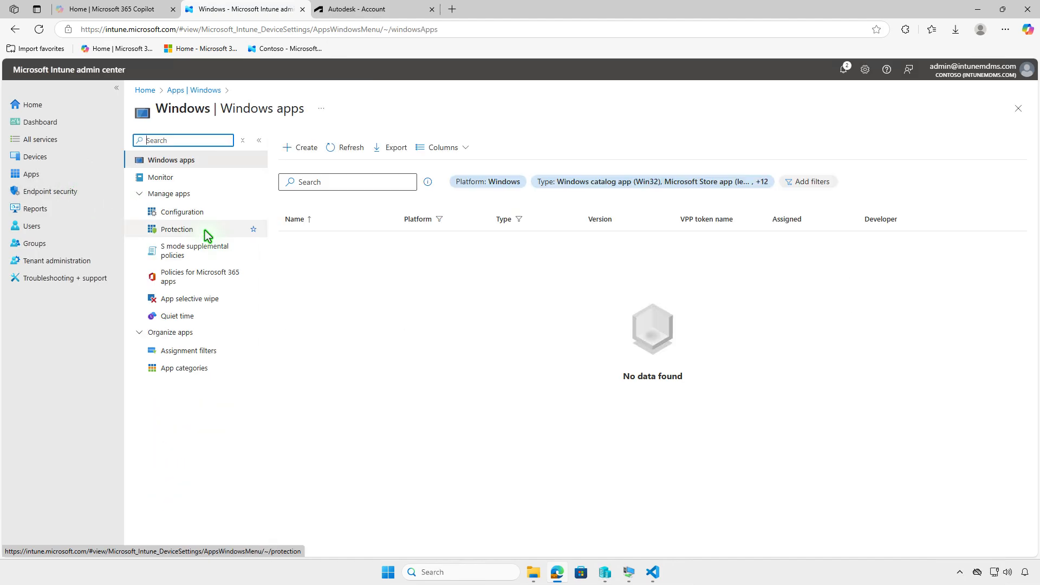
left_click(311, 153)
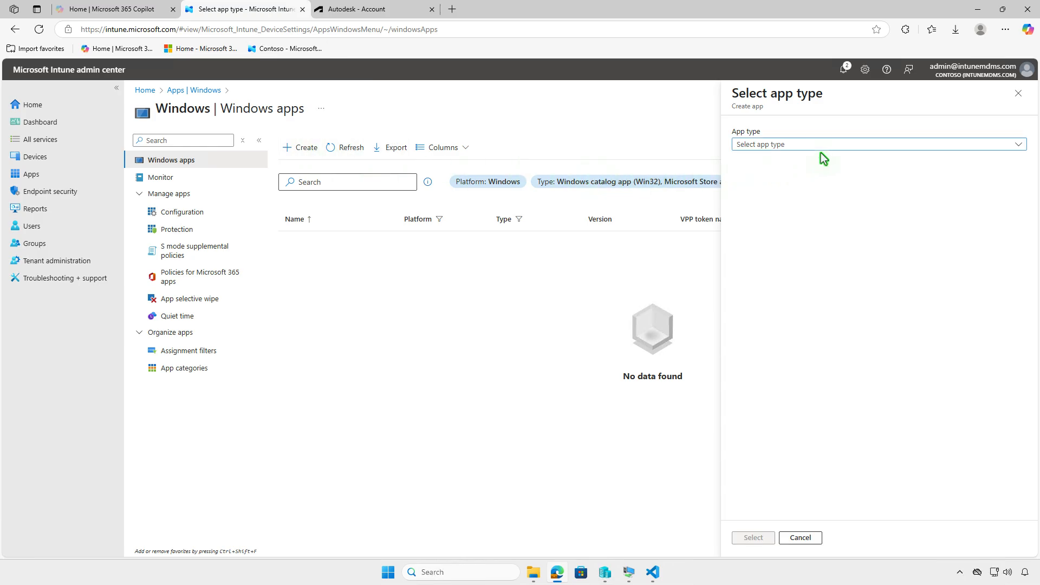
left_click(845, 144)
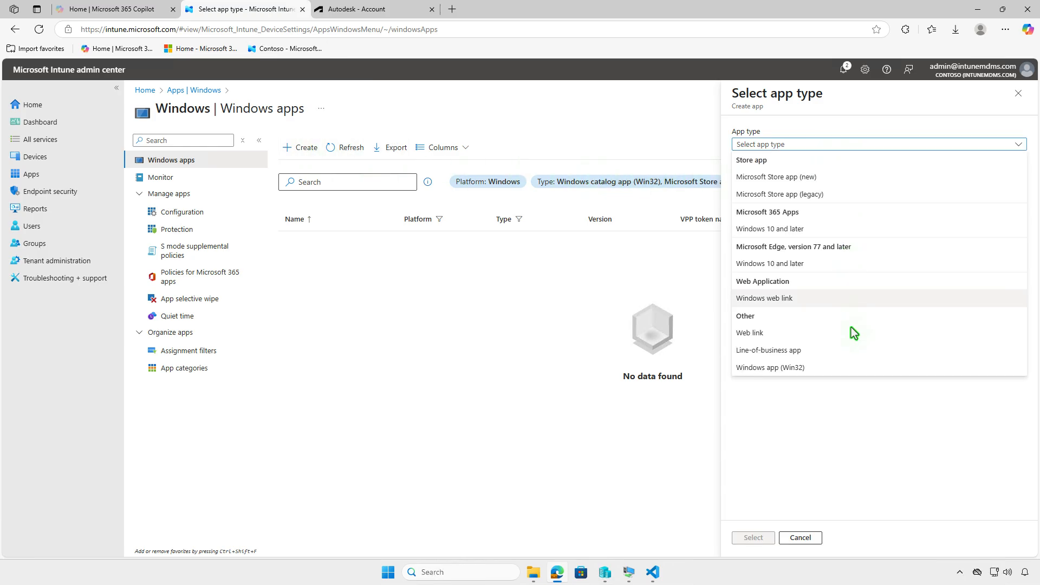
left_click(850, 367)
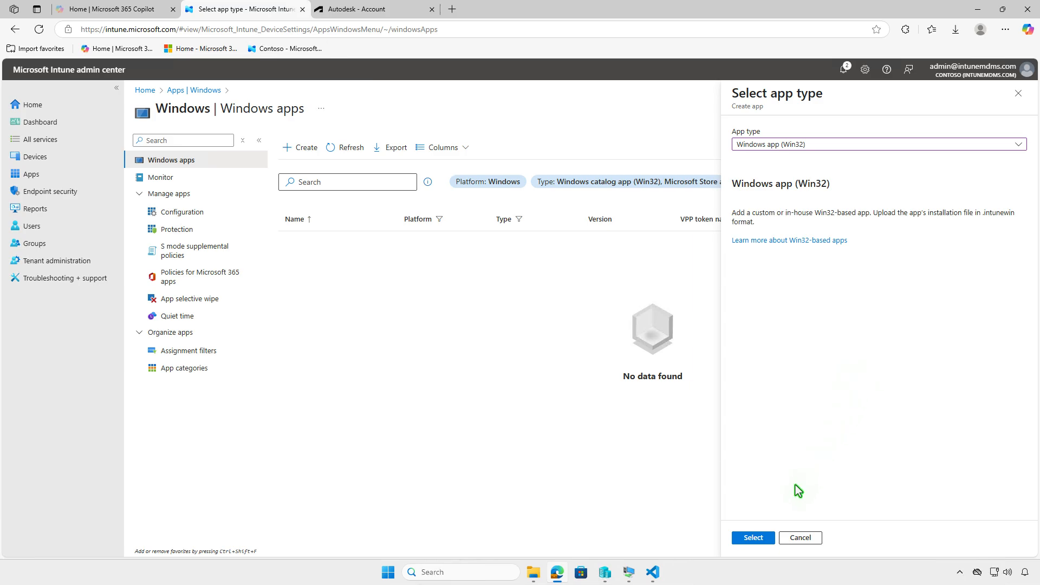
- Select D:\Intune\Output\setup.intunewin as the app package file for the new Win32 app
left_click(754, 537)
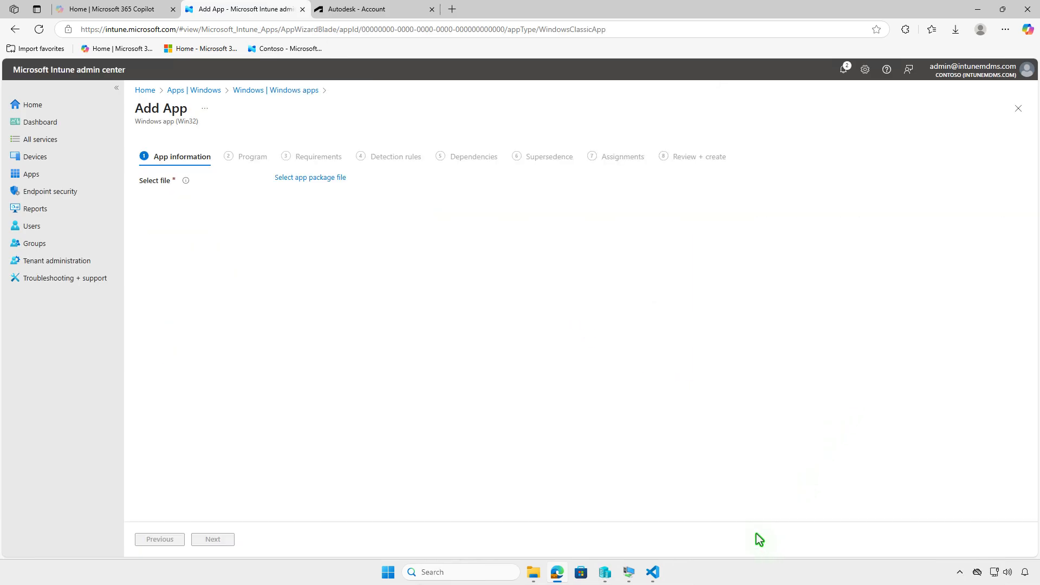
left_click(335, 184)
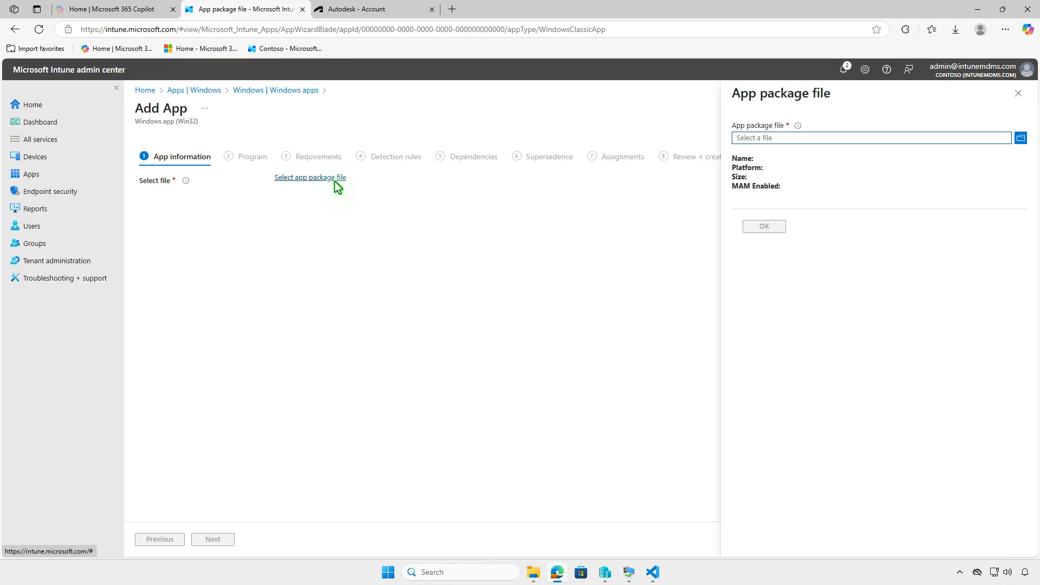
left_click(879, 138)
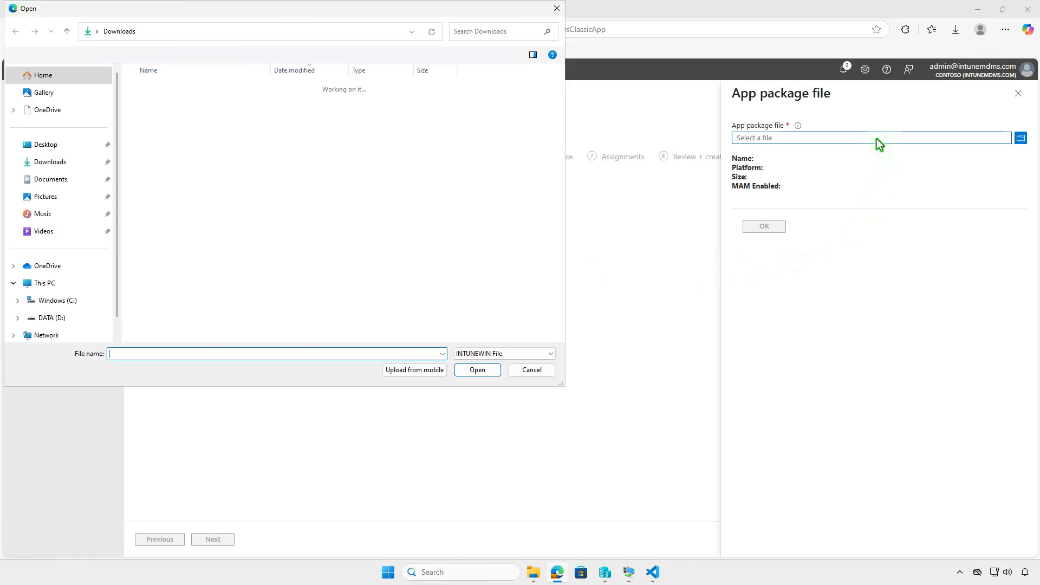
left_click(104, 283)
double_click(336, 104)
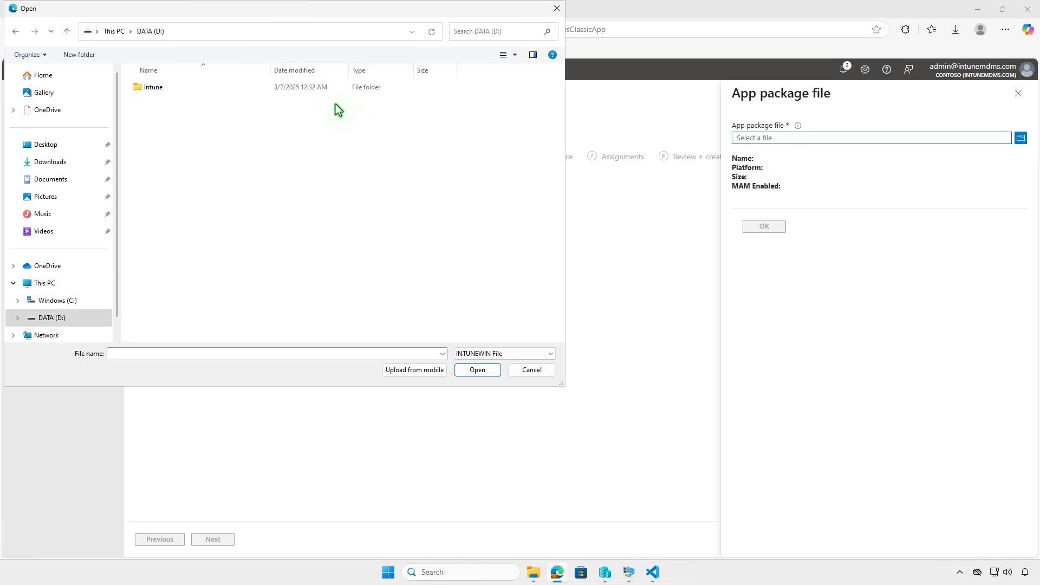
left_click(200, 87)
double_click(199, 88)
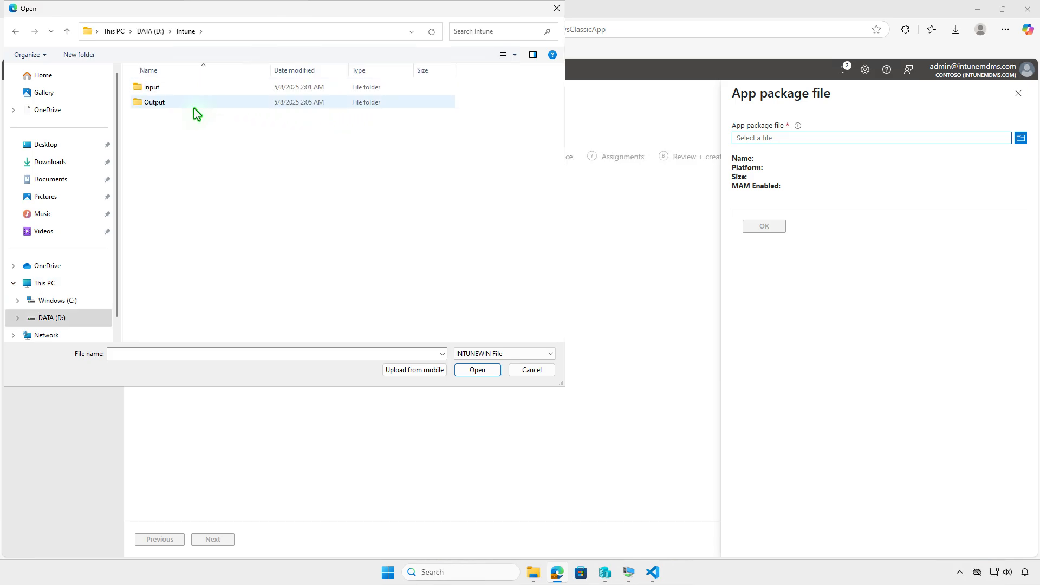
double_click(193, 105)
left_click(191, 88)
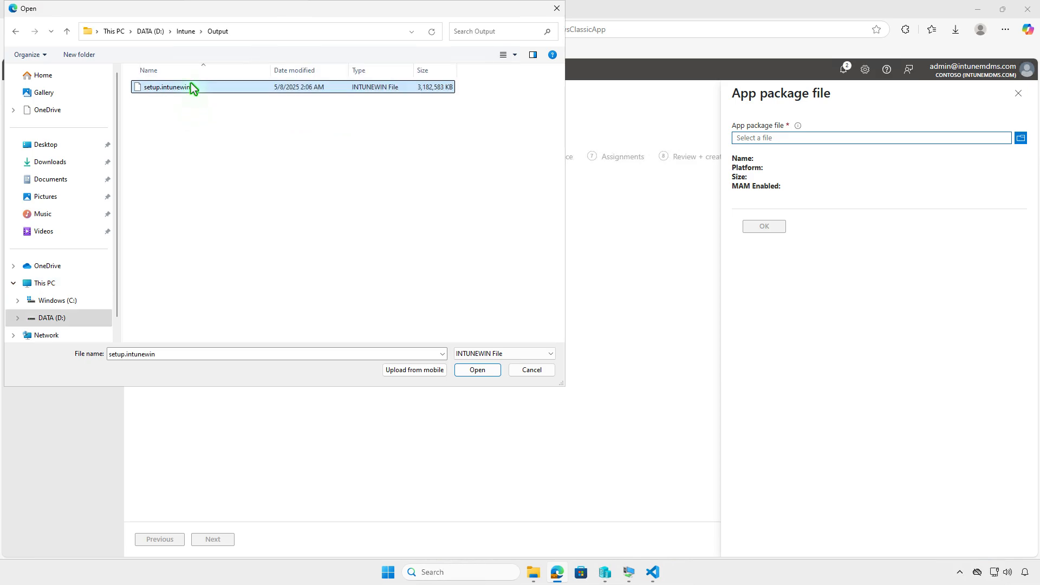
left_click(496, 373)
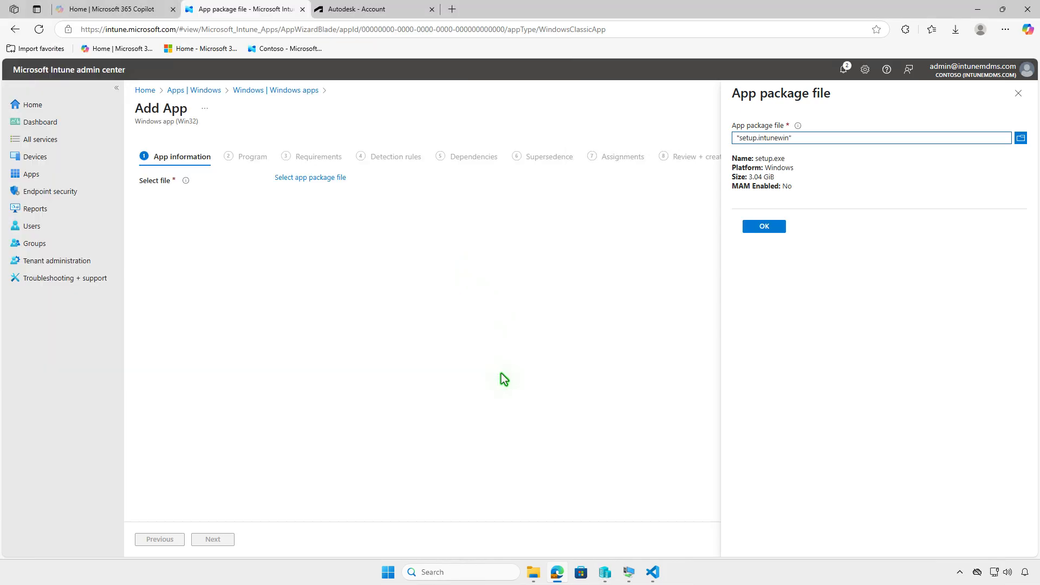
left_click(774, 230)
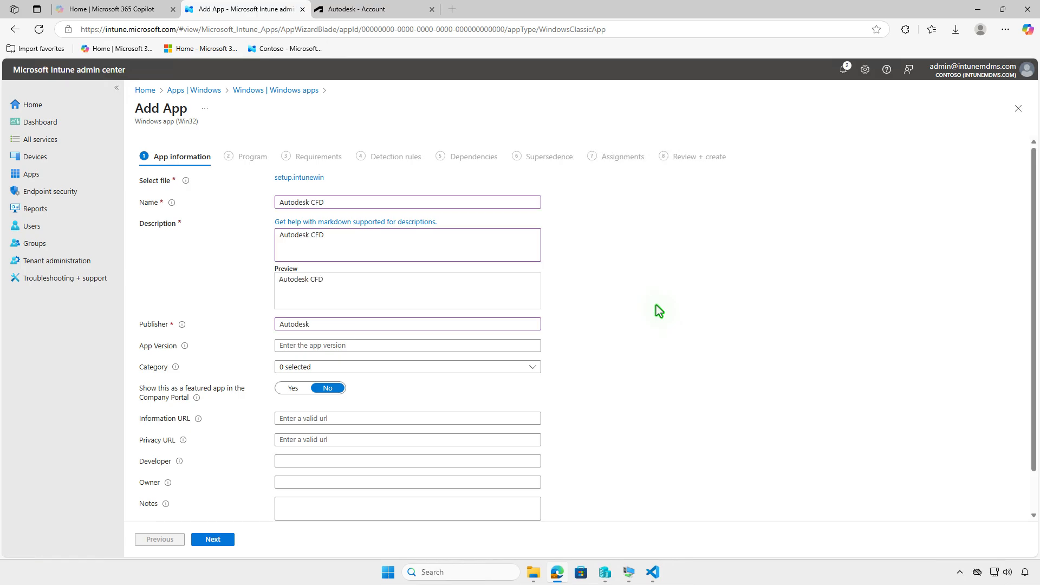
- Upload Untitled design.png as the app logo and continue past the app information page
scroll(655, 305, "down", 1)
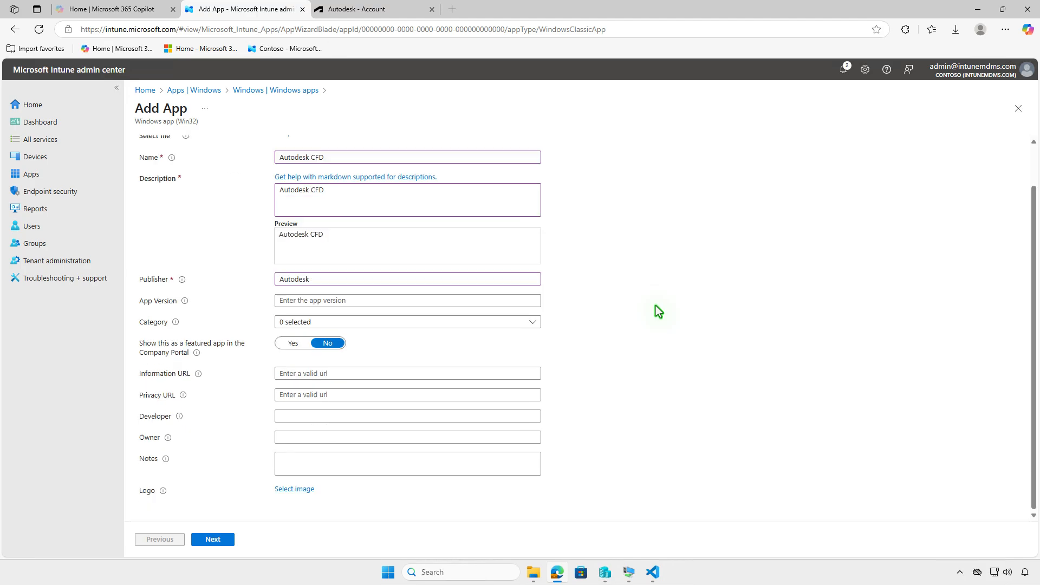
left_click(314, 490)
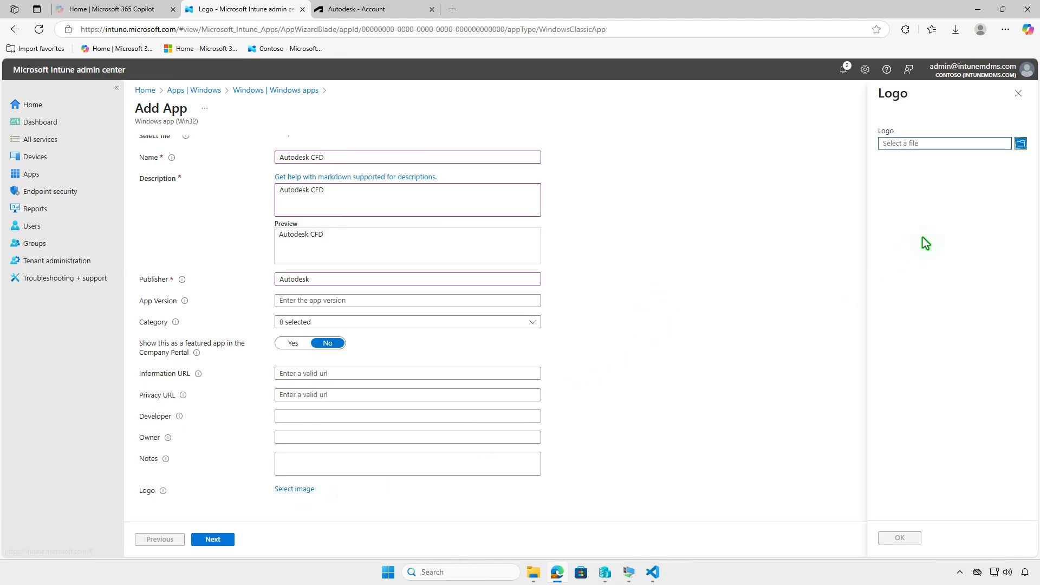
left_click(970, 144)
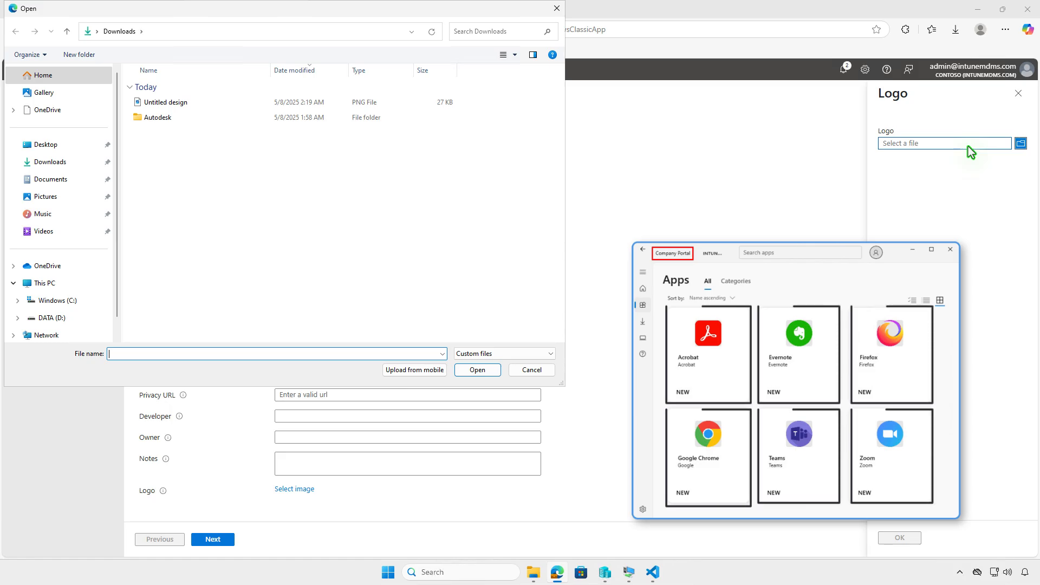
left_click(185, 105)
left_click(476, 370)
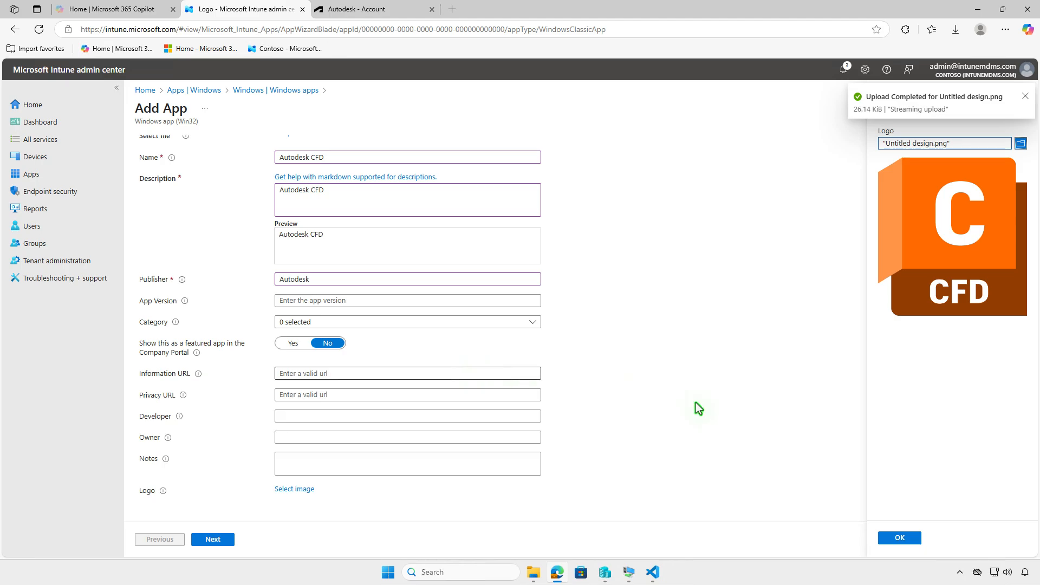
left_click(907, 539)
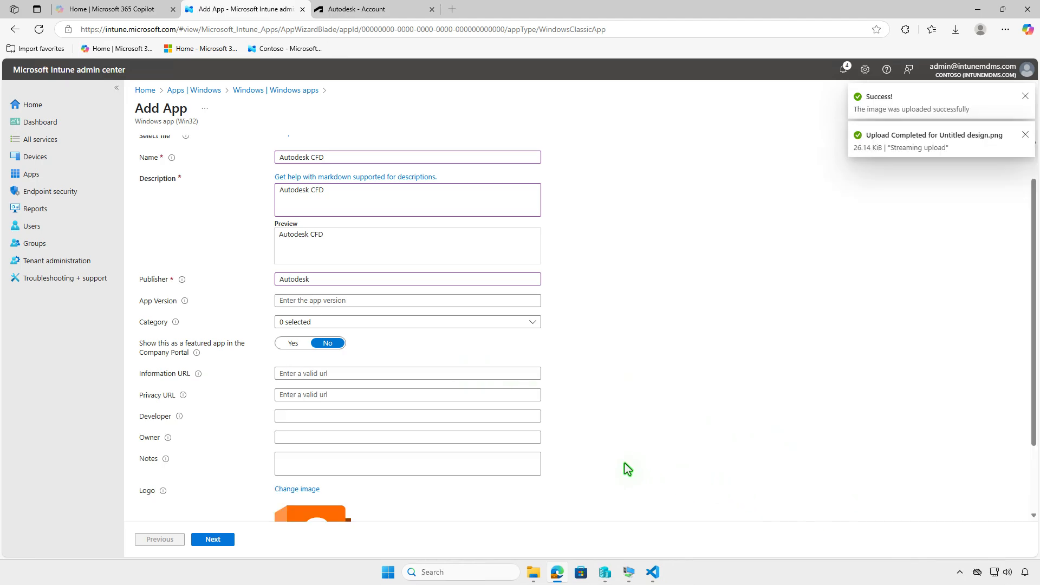
left_click(214, 539)
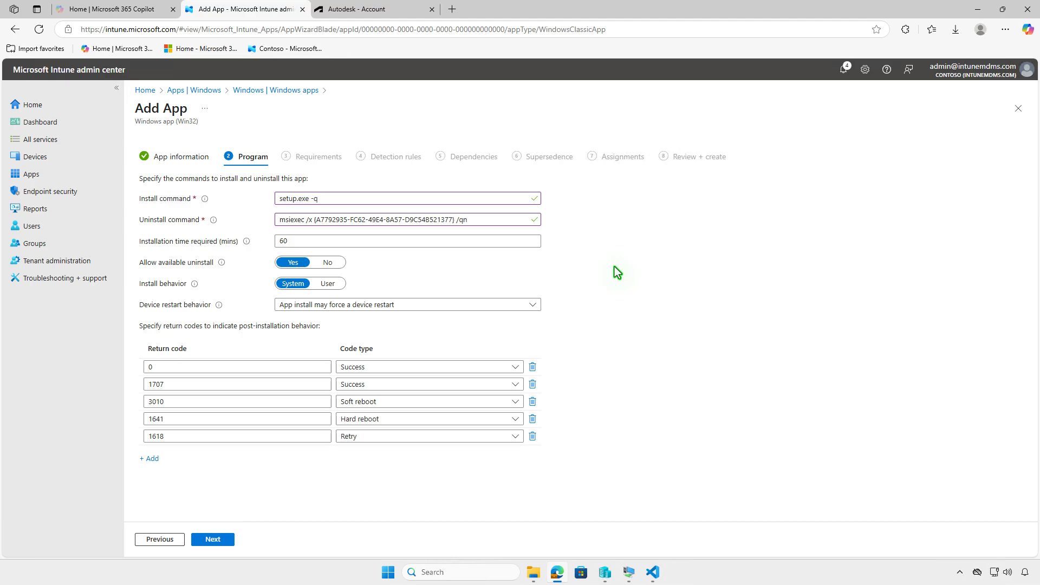
- Set the installation time required to 120 minutes in the program settings
left_click(282, 241)
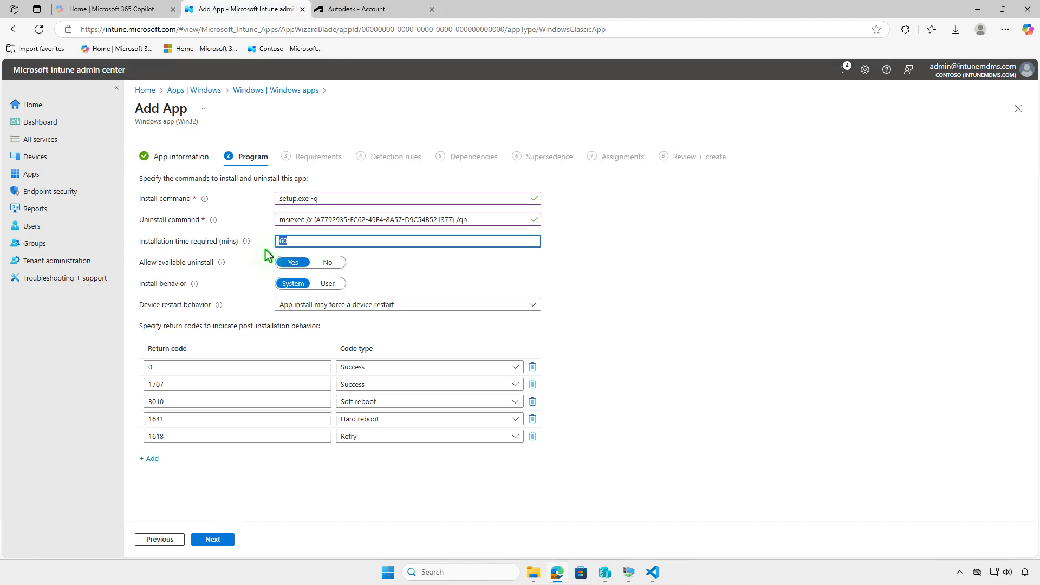
type("120")
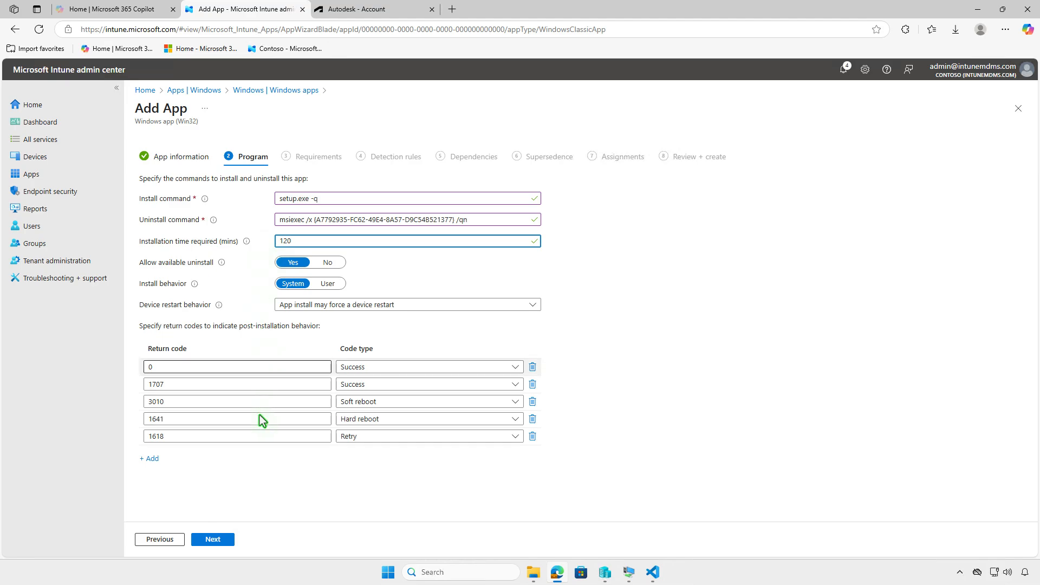
left_click(220, 540)
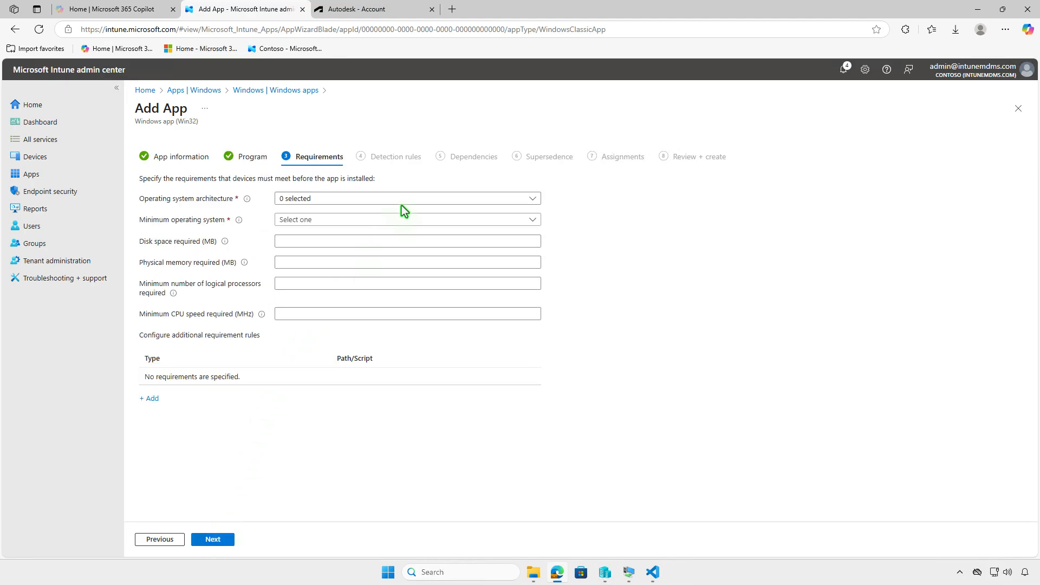
- Require a 64-bit operating system architecture and Windows 10 1607 as the minimum operating system
left_click(419, 196)
left_click(306, 233)
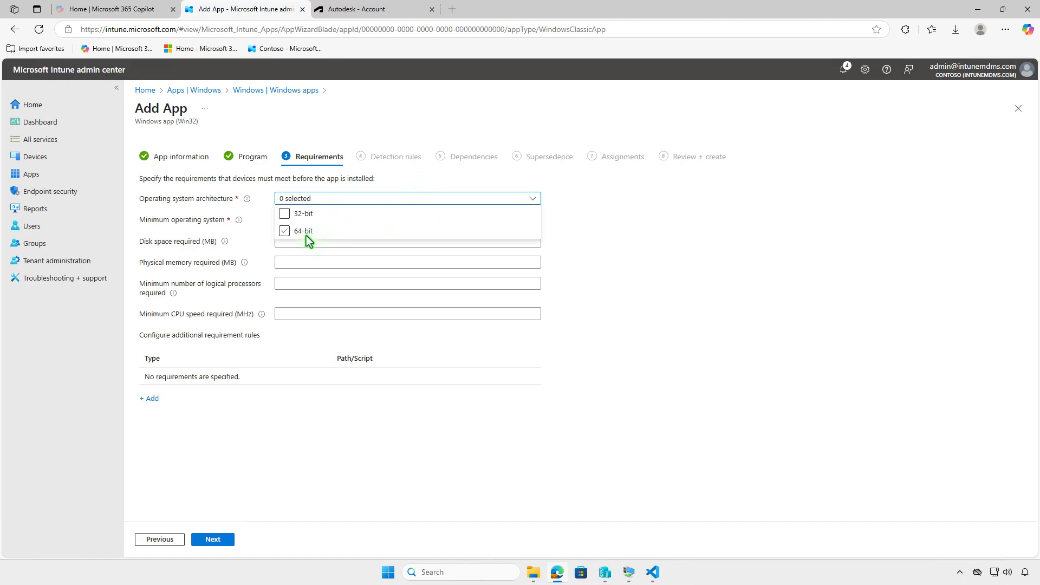
left_click(257, 235)
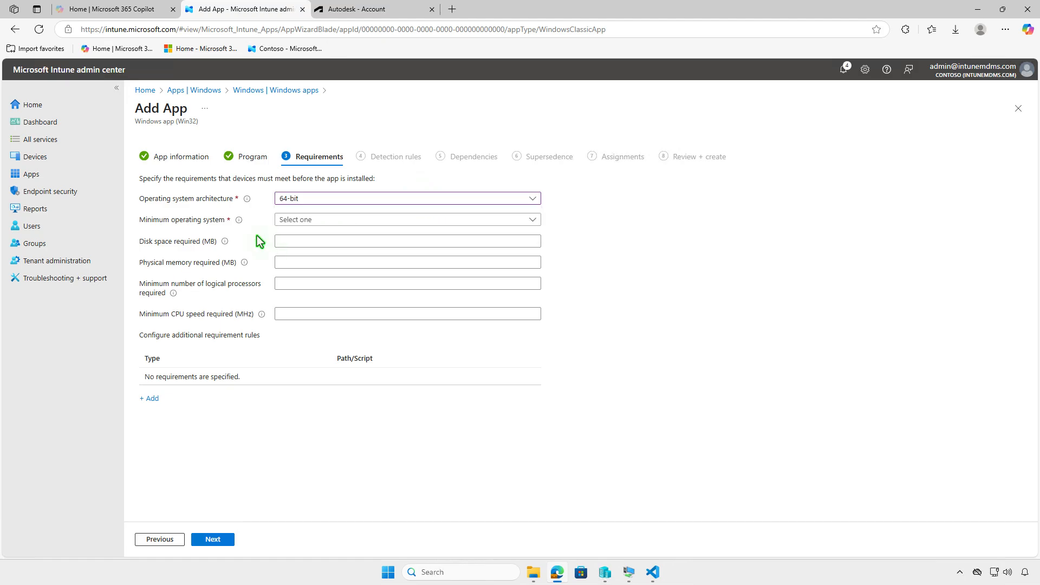
left_click(392, 220)
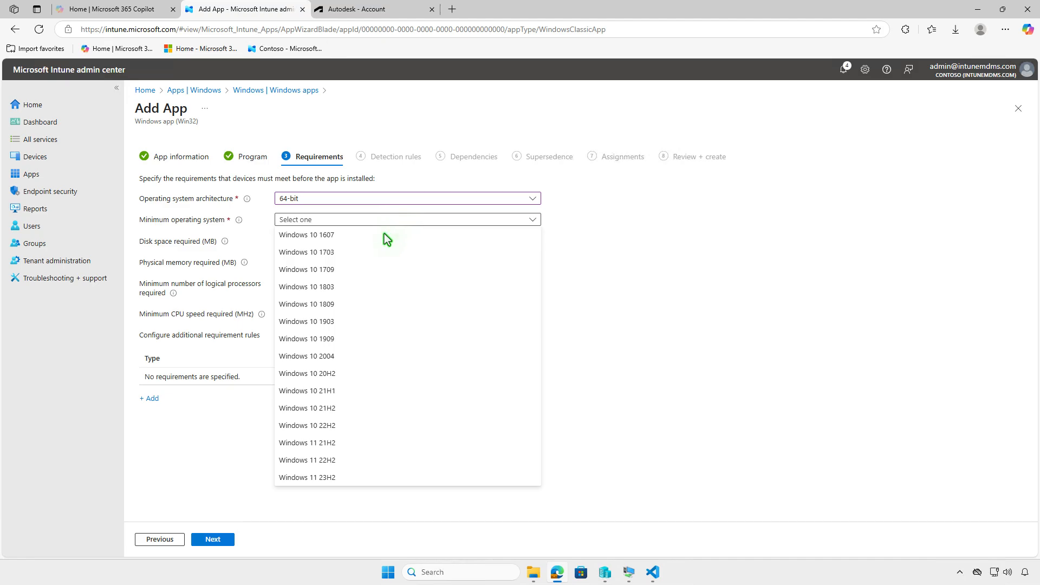
left_click(383, 236)
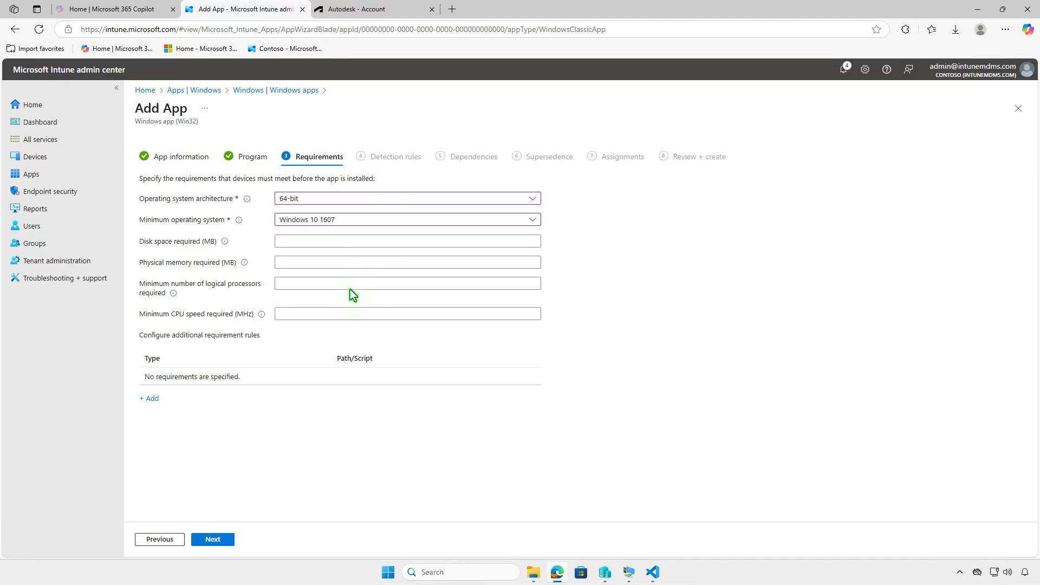
left_click(230, 540)
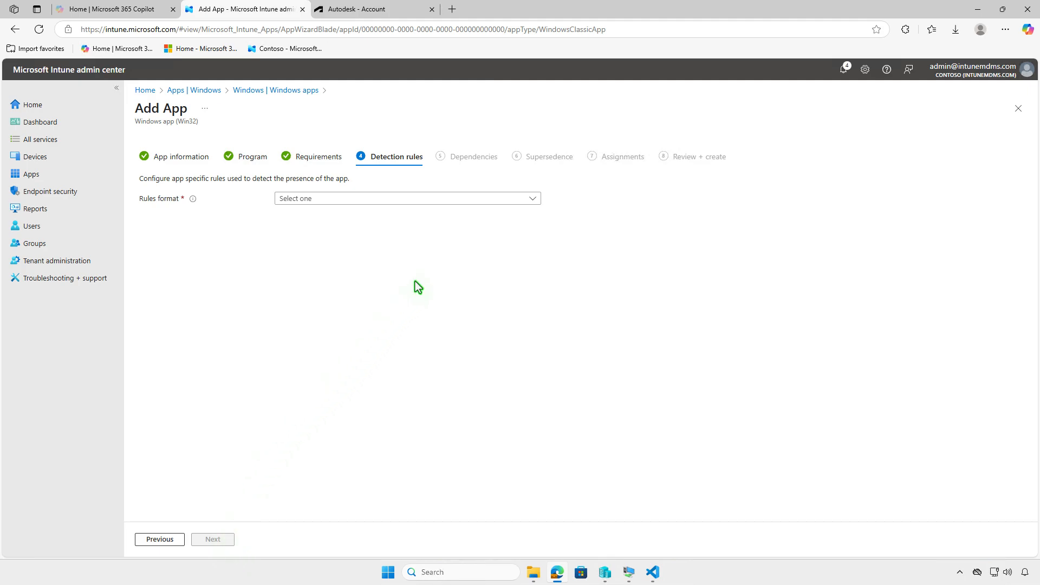
- Add a manually configured MSI detection rule with product code {A7792935-FC62-49E4-8A57-D9C548521377}
left_click(456, 199)
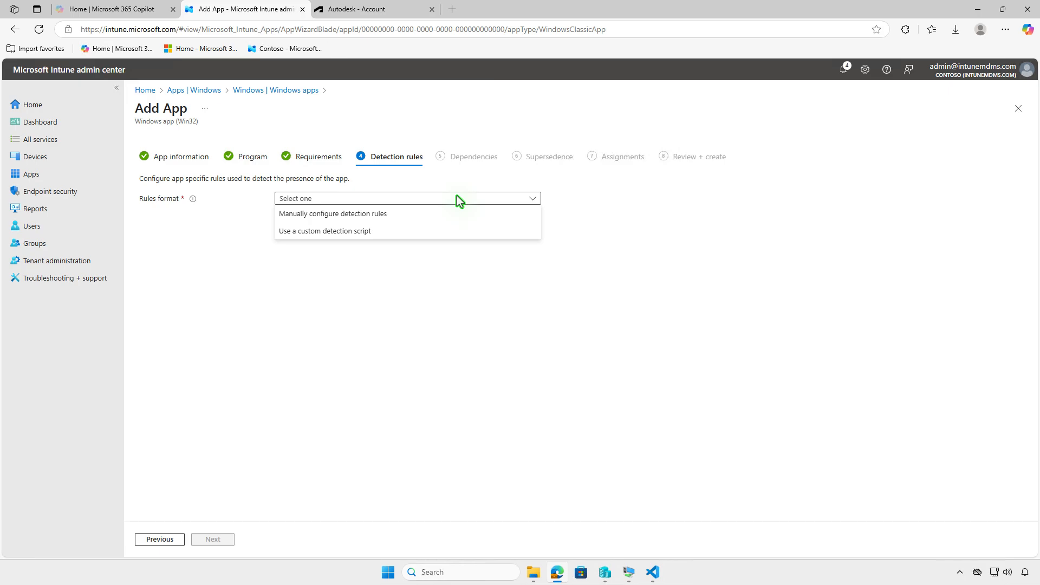
left_click(444, 210)
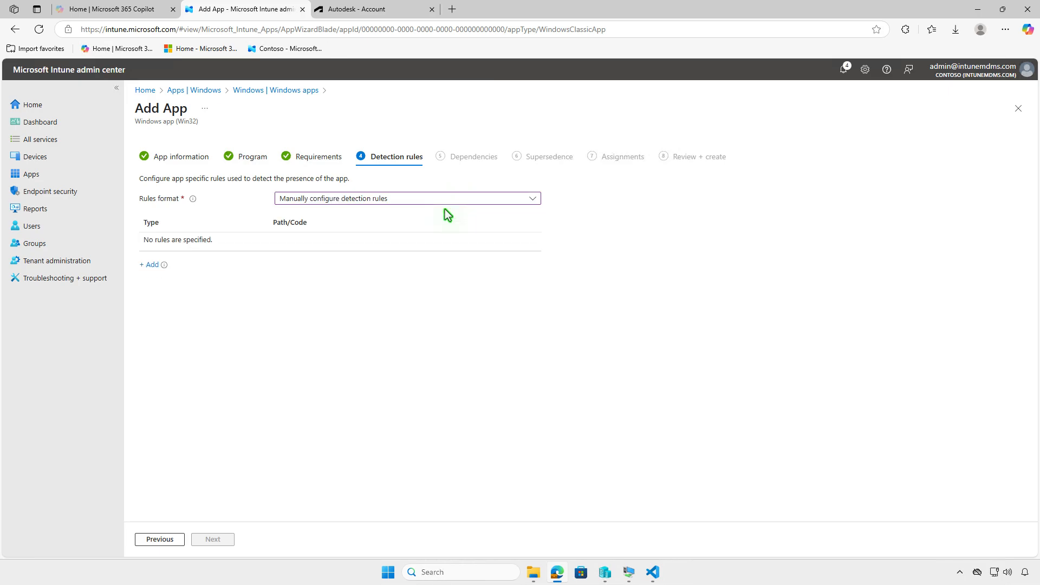
left_click(151, 265)
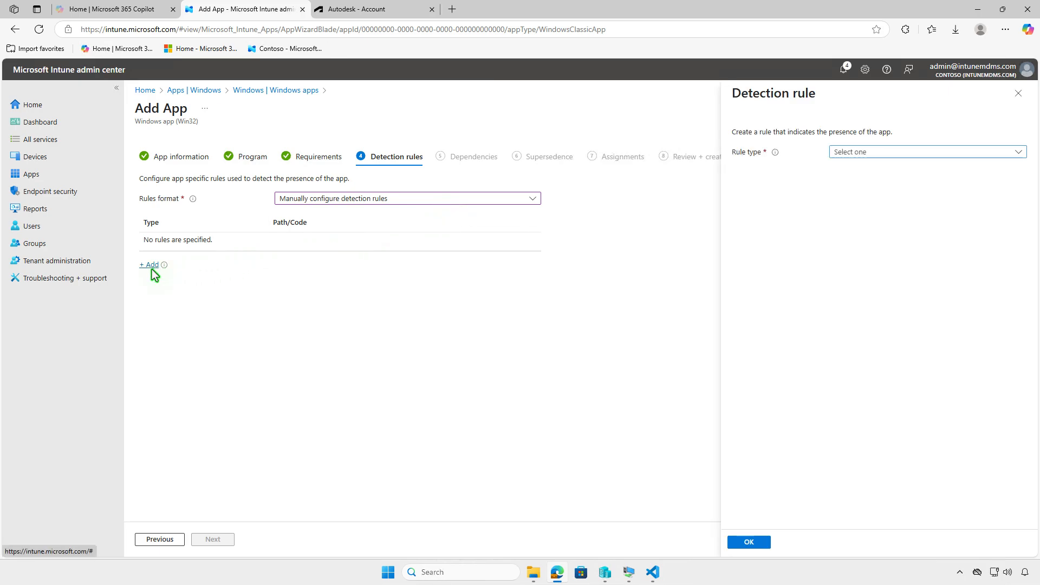
left_click(912, 152)
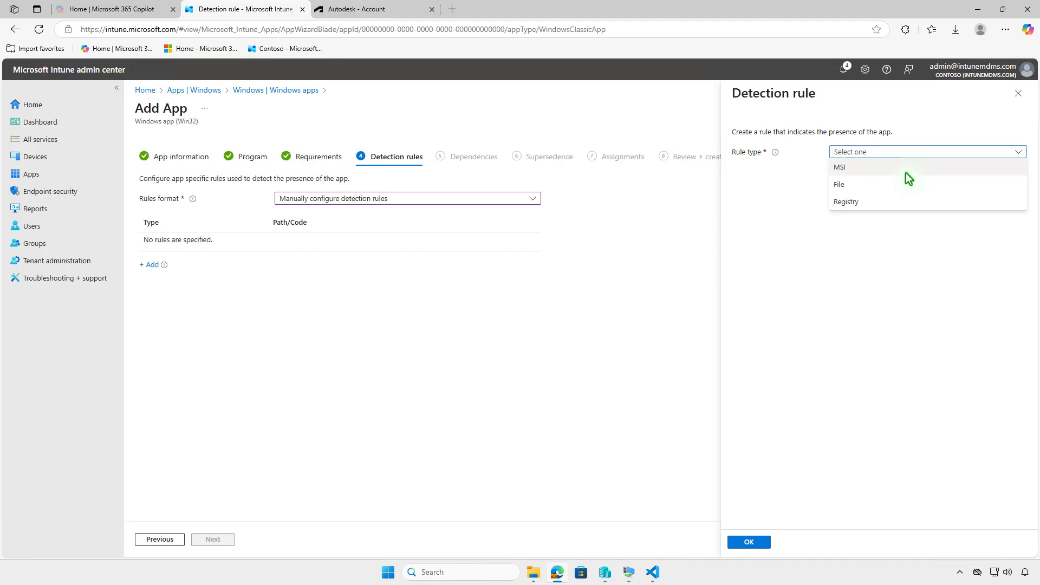
left_click(906, 172)
left_click(960, 184)
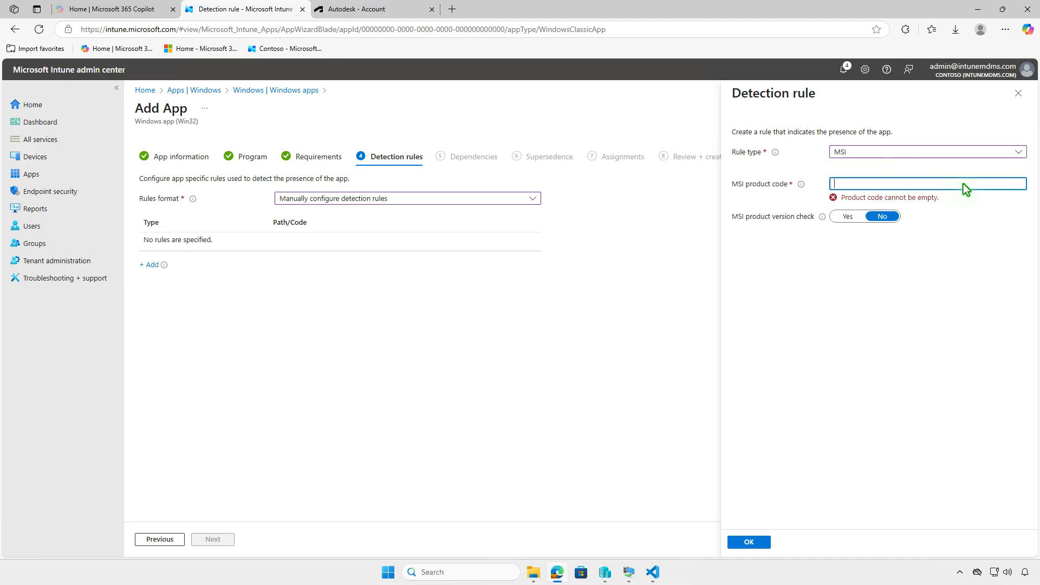
type("{A7792935-FC62-49E4-8A57-D9C54B521377}")
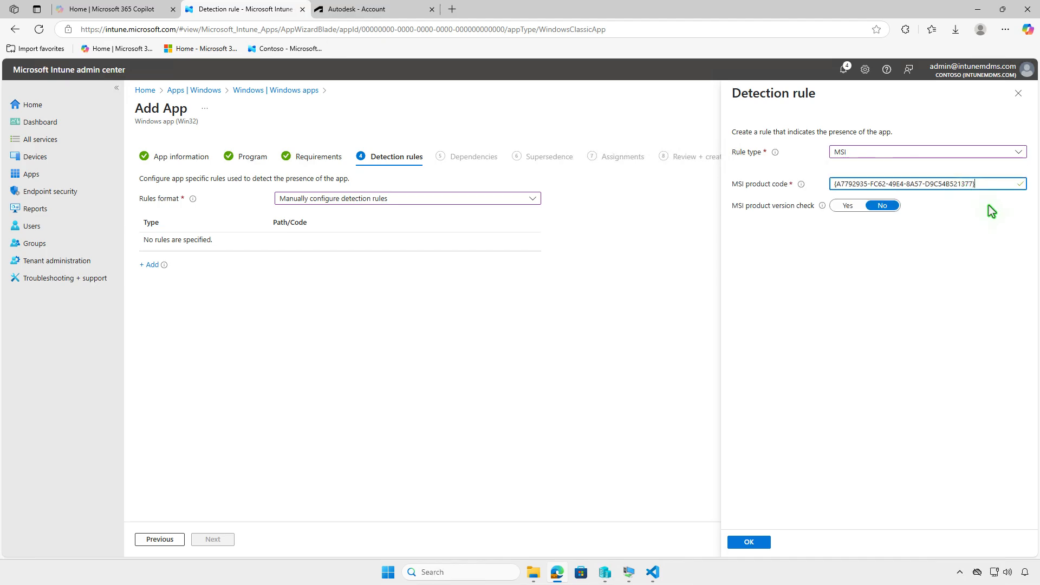
left_click(764, 543)
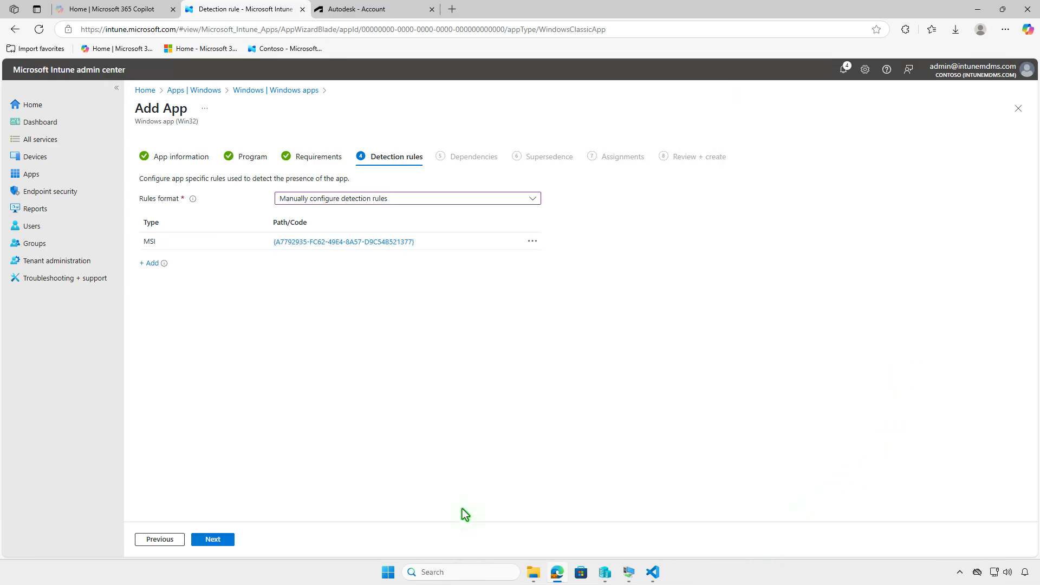
left_click(228, 541)
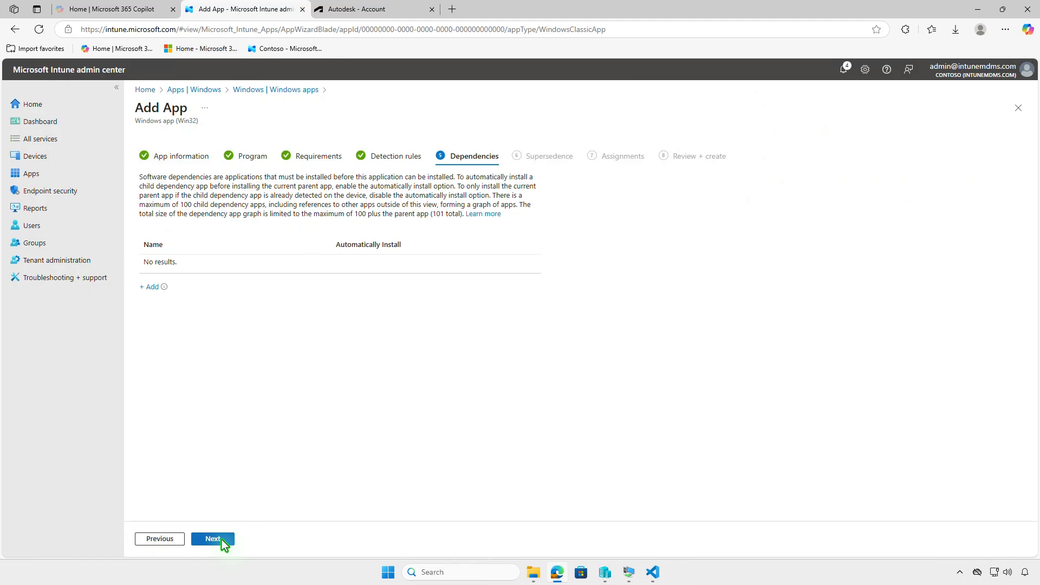
- Leave dependencies and supersedence empty and assign the app as Required to the Test_Devices group
left_click(224, 543)
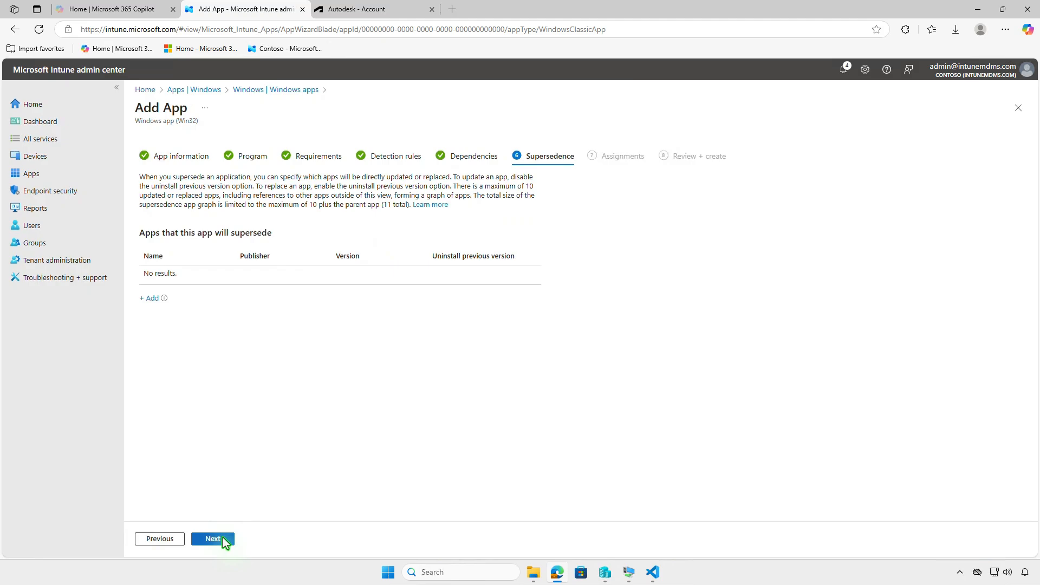
left_click(223, 540)
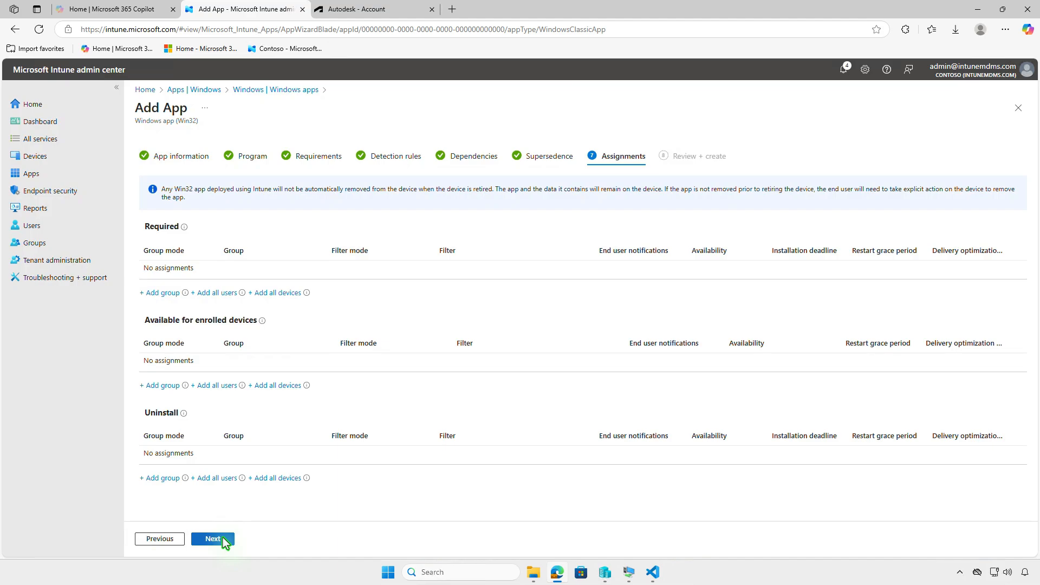
left_click(173, 298)
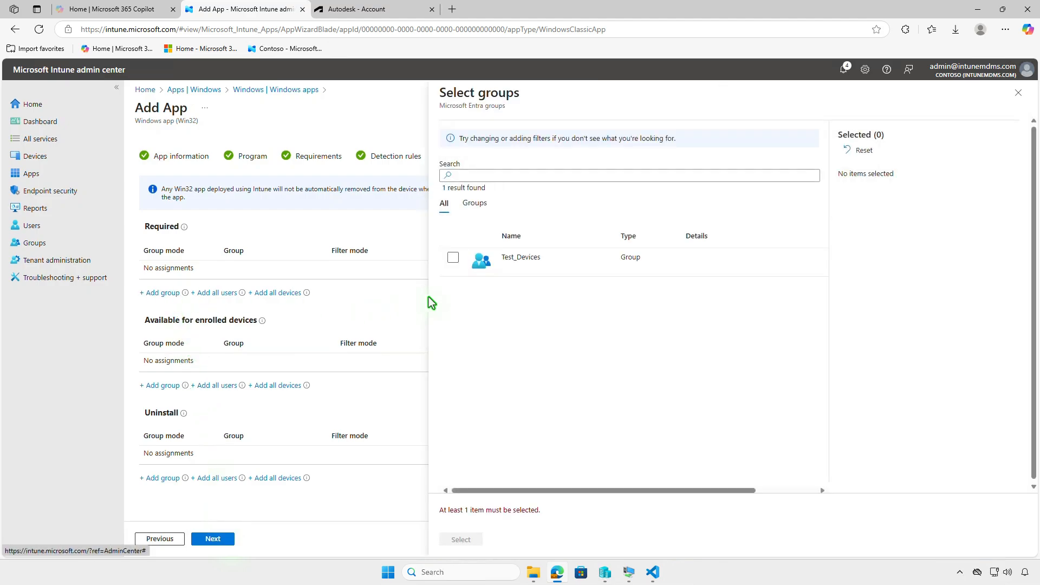
left_click(453, 258)
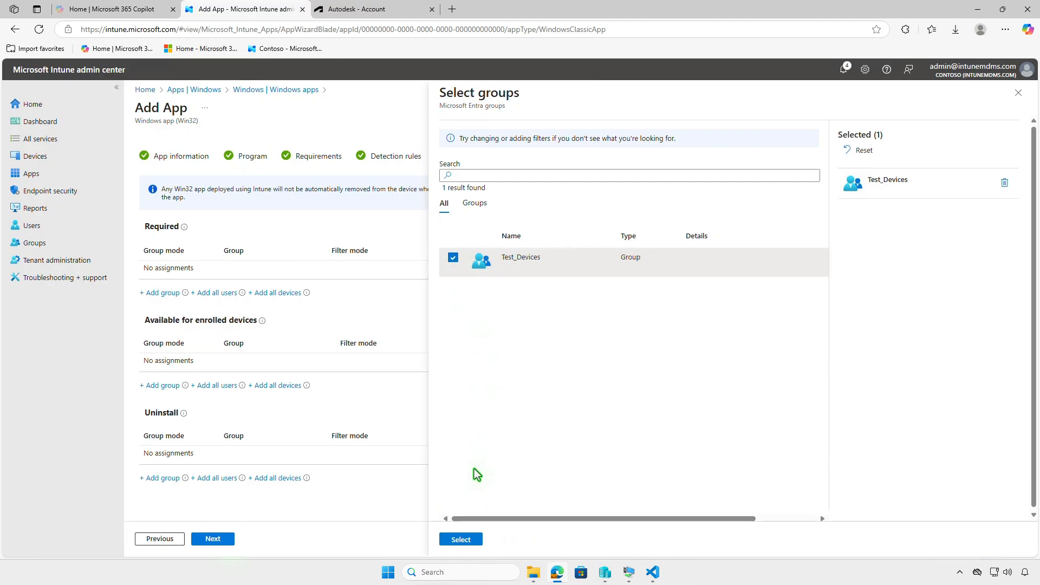
left_click(464, 539)
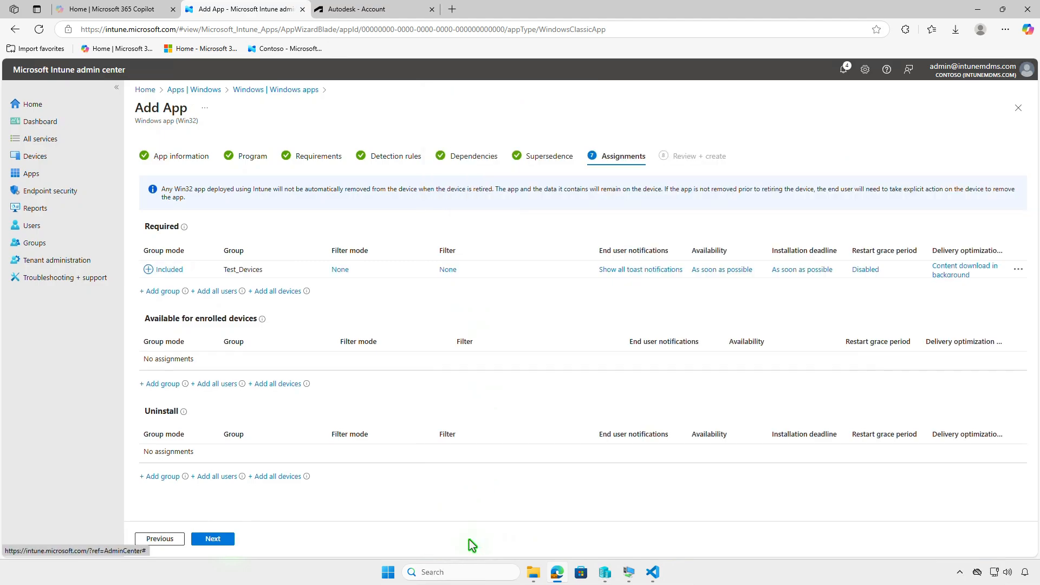
- Review the Test_Devices assignment details and create the Autodesk CFD app from the review page
left_click(630, 271)
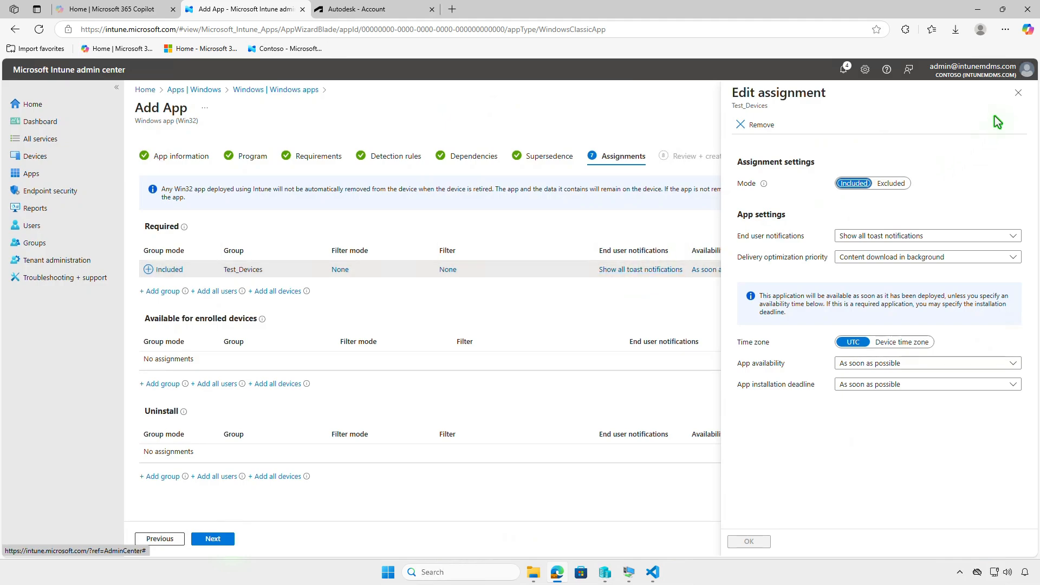
left_click(1018, 93)
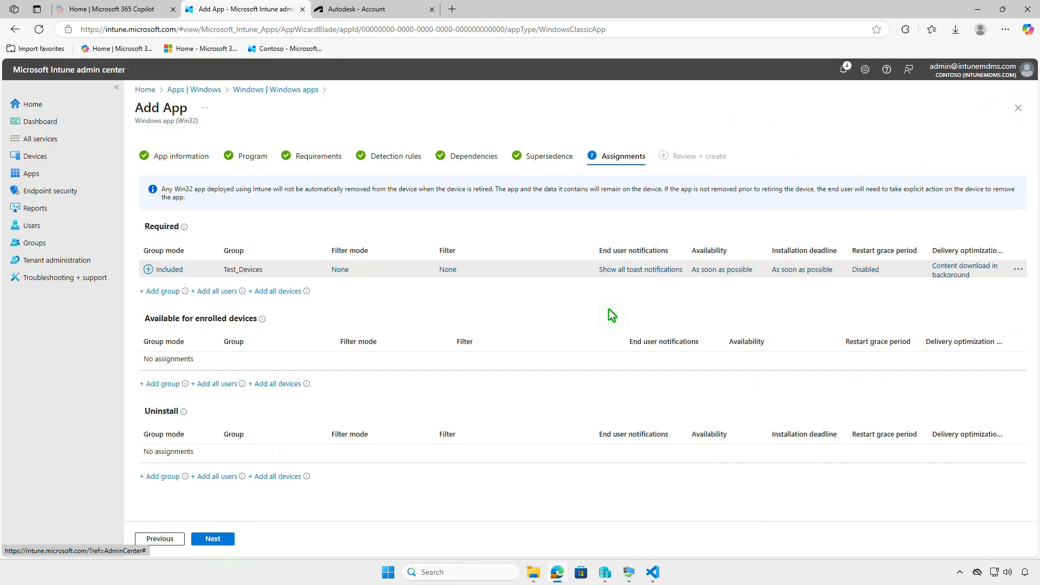
left_click(227, 540)
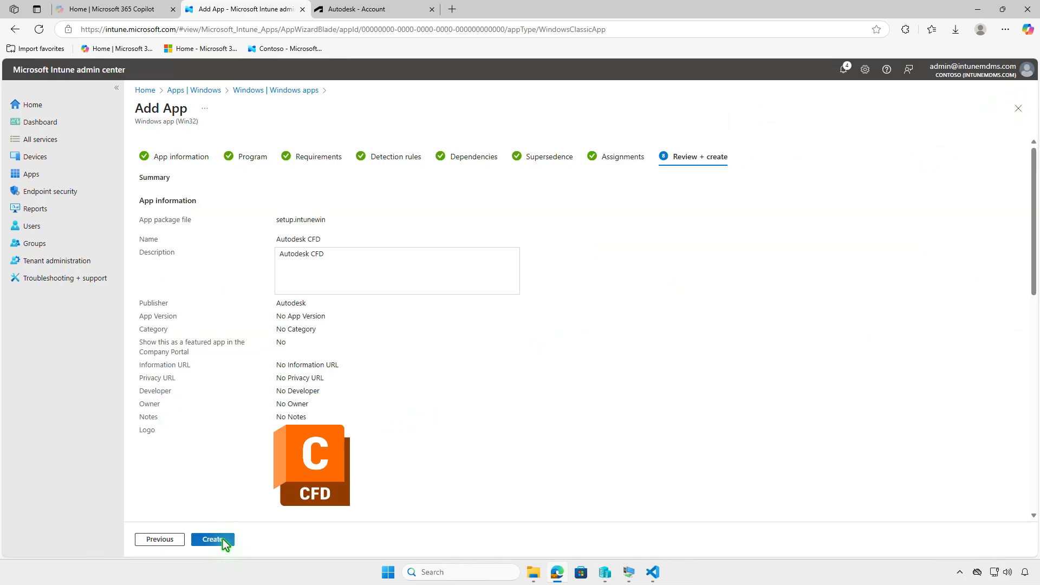
left_click(223, 539)
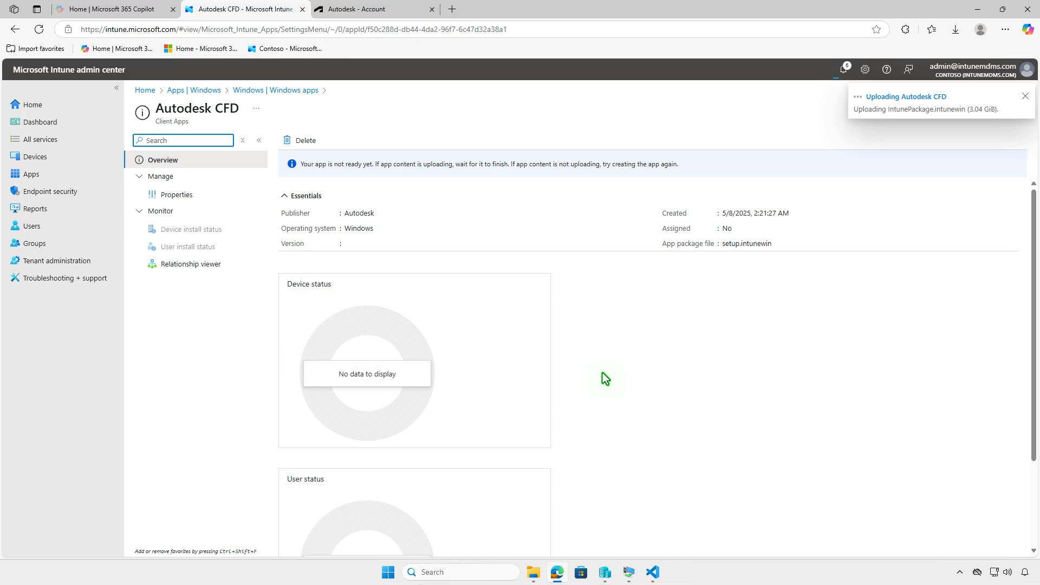
- Check the upload notifications in the admin center and bring up the WIN10 test virtual machine
left_click(843, 70)
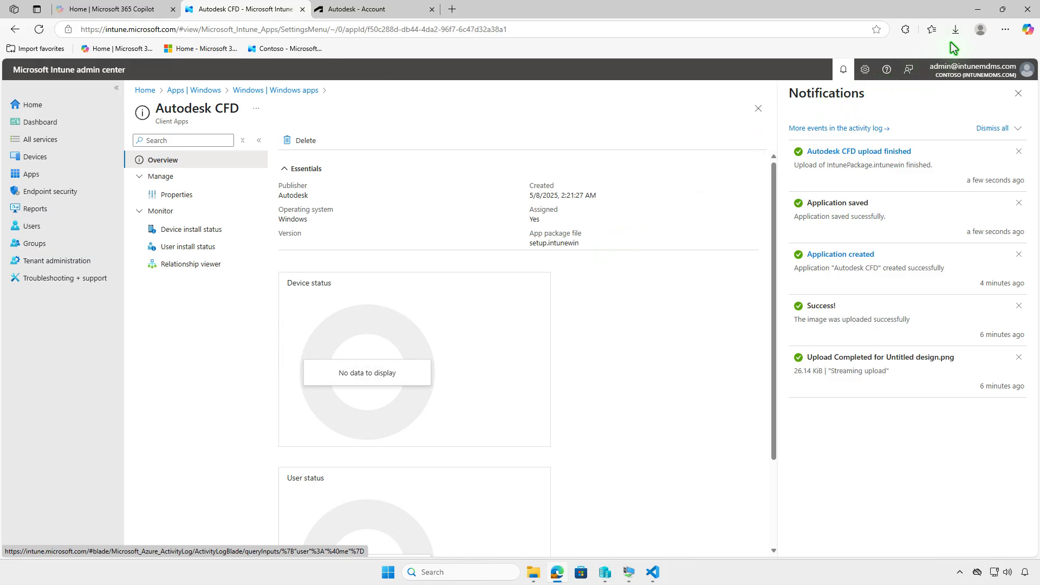
left_click(978, 9)
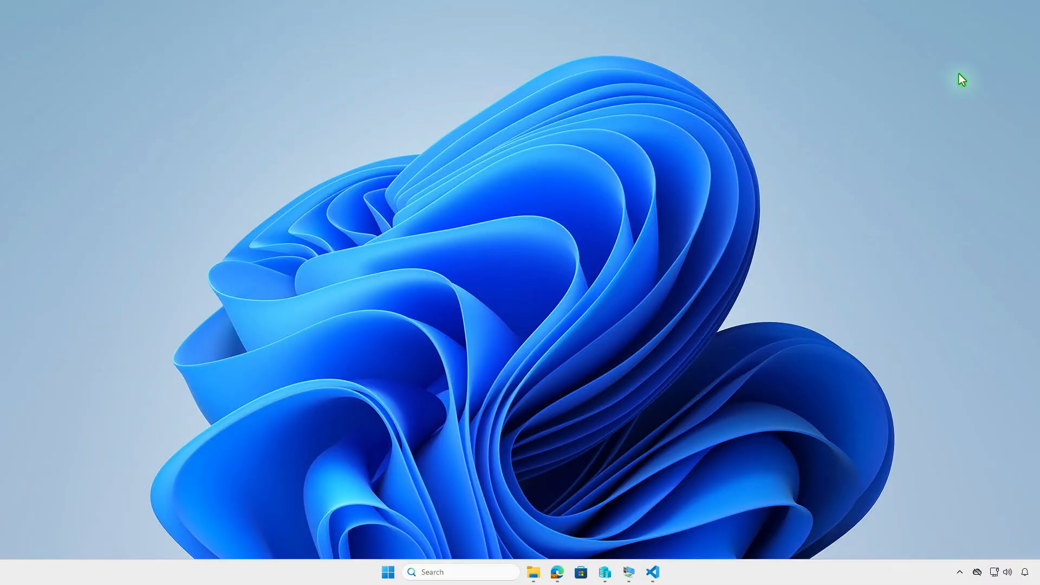
left_click(629, 573)
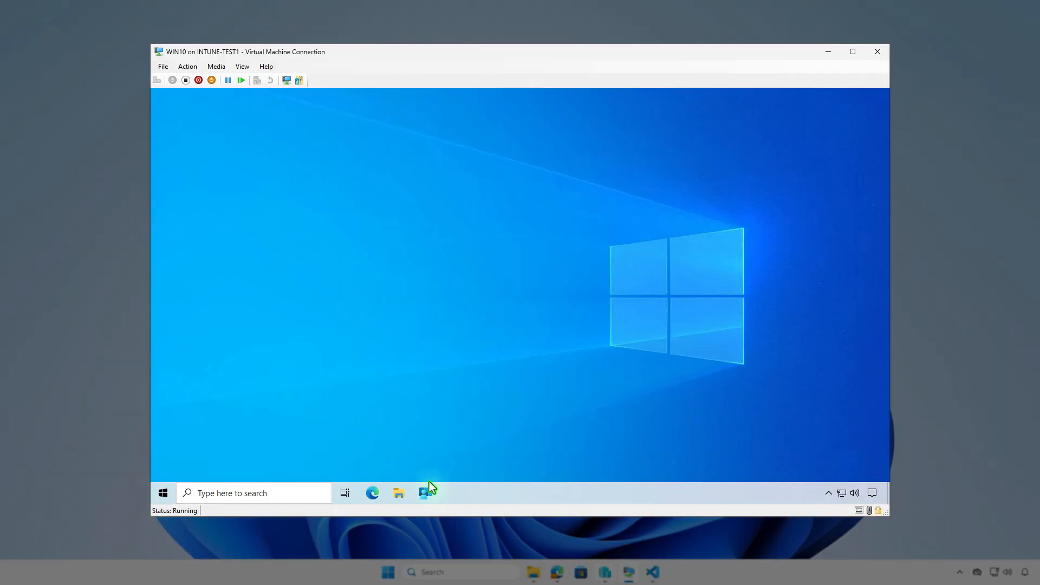
- Open the test device's work or school account info and review its device sync status
left_click(164, 494)
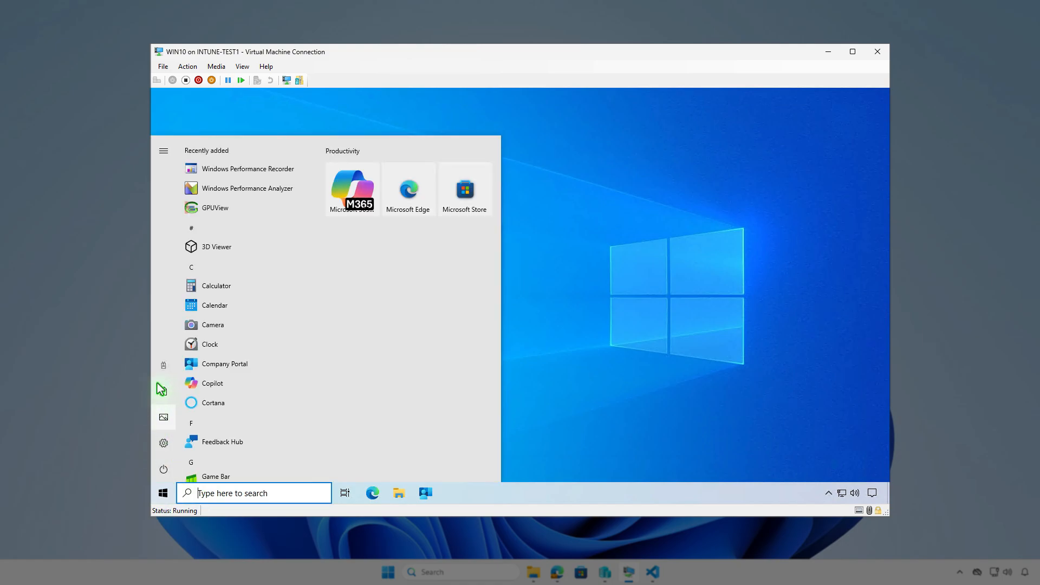
left_click(163, 366)
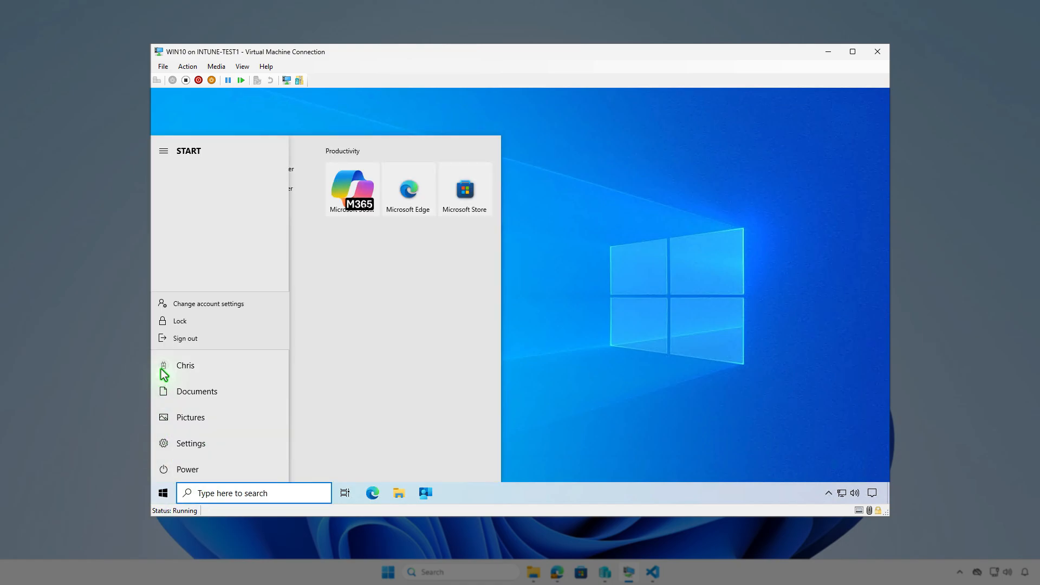
left_click(265, 305)
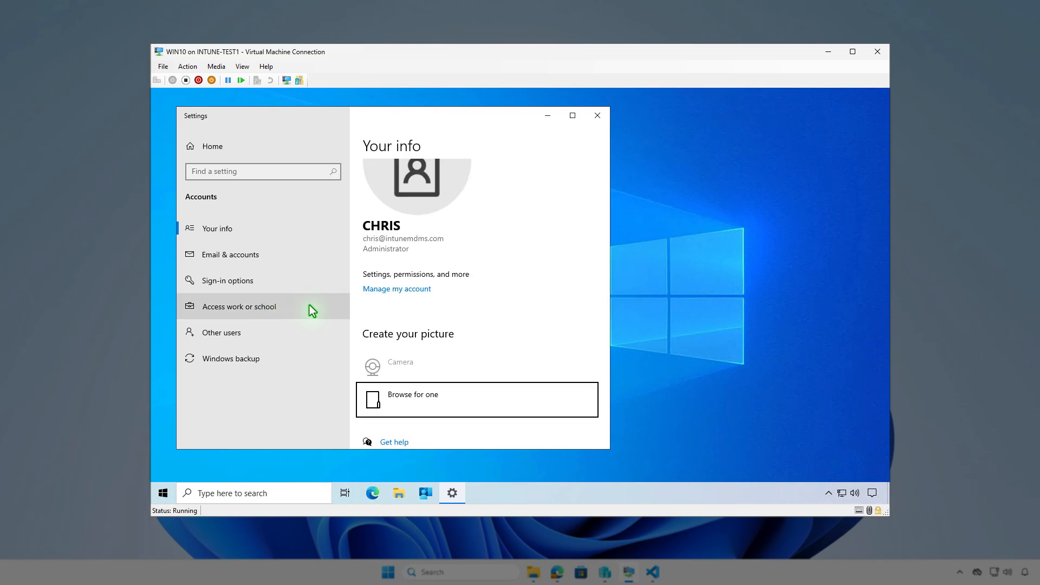
left_click(311, 307)
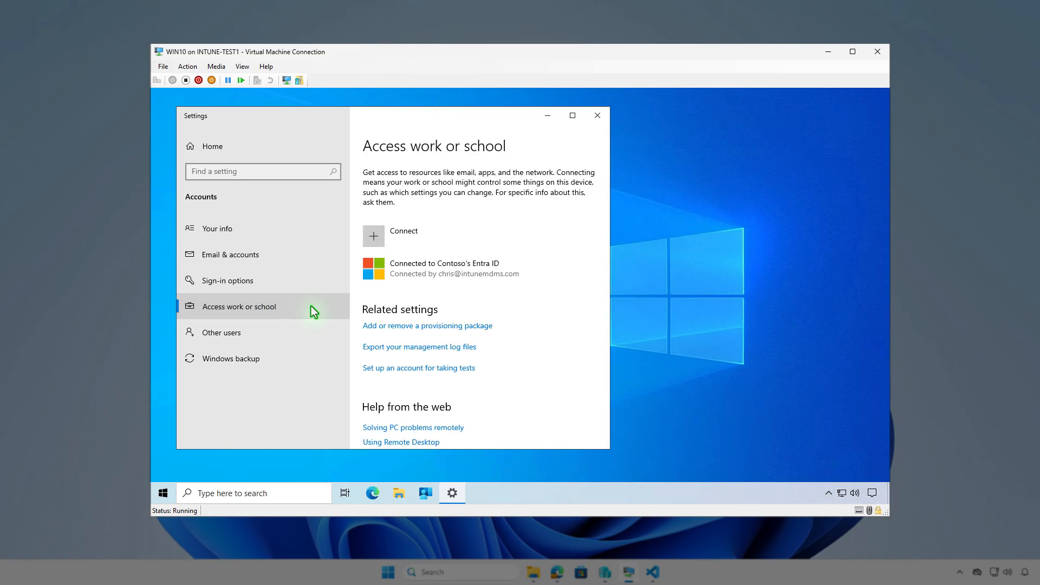
left_click(528, 264)
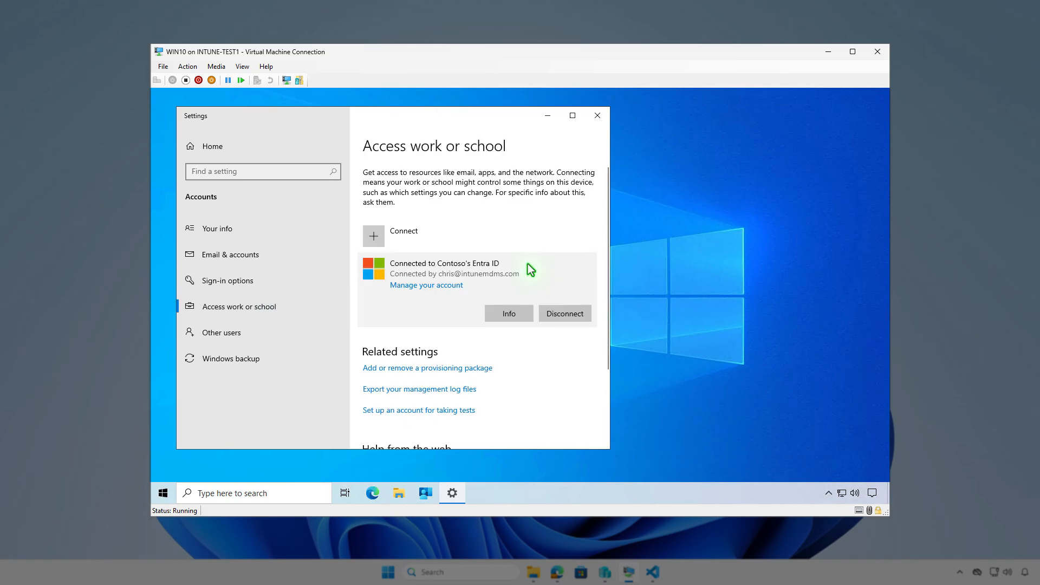
left_click(518, 313)
scroll(440, 339, "down", 4)
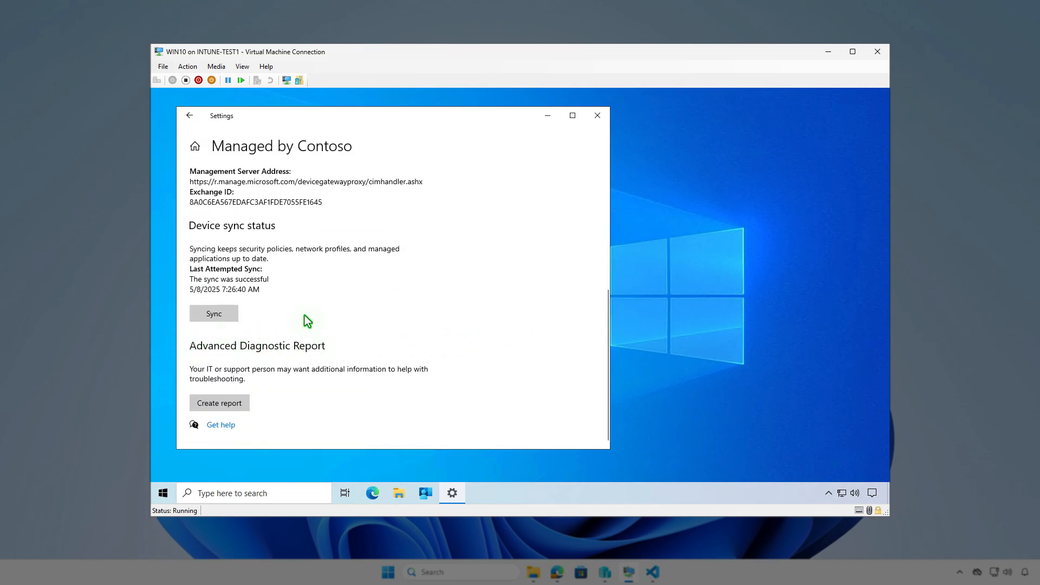
left_click(546, 116)
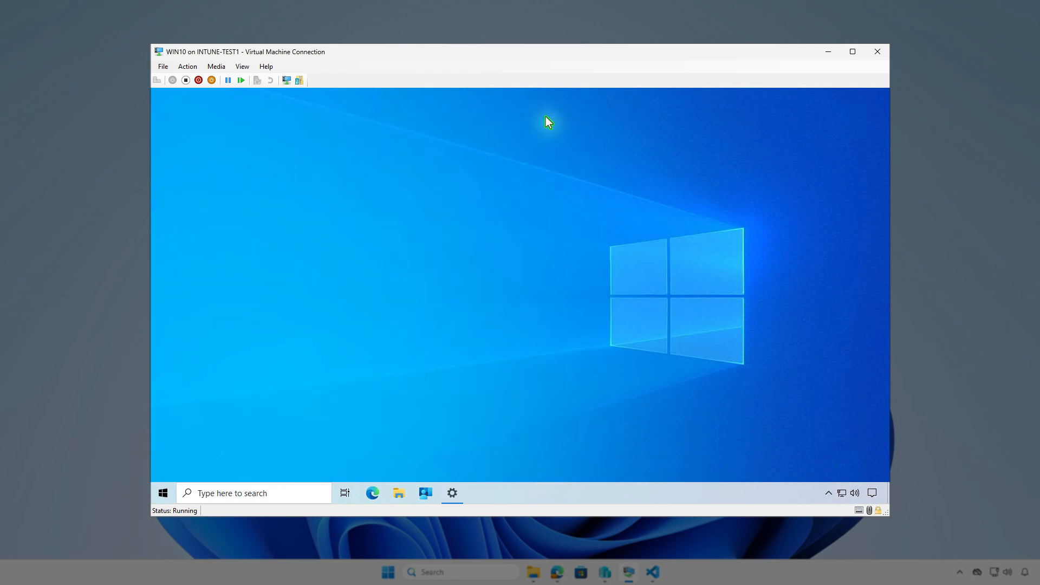
- Sync the device from Company Portal settings and check the Intune software distribution notifications
left_click(421, 492)
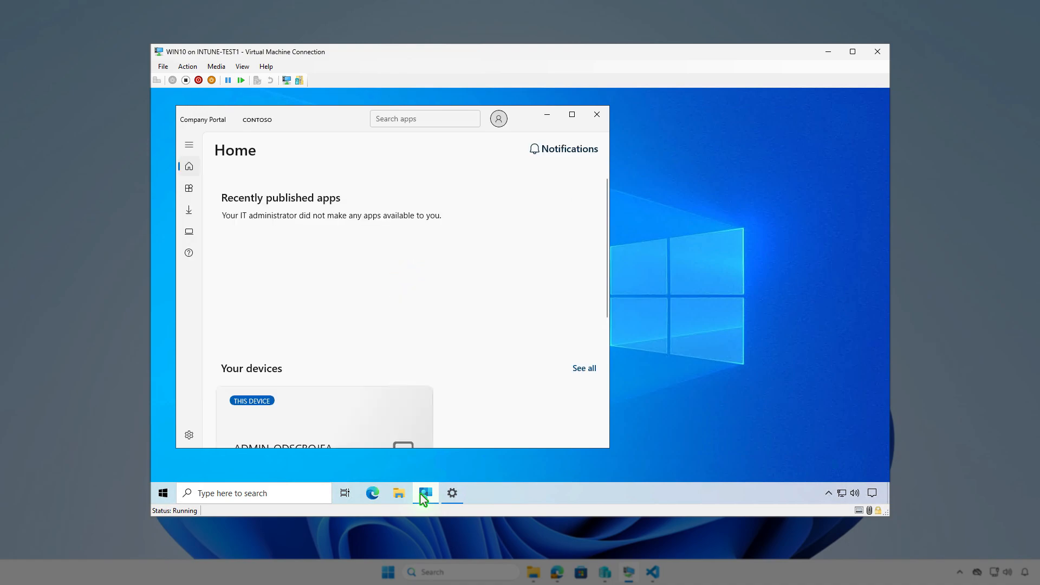
left_click(189, 436)
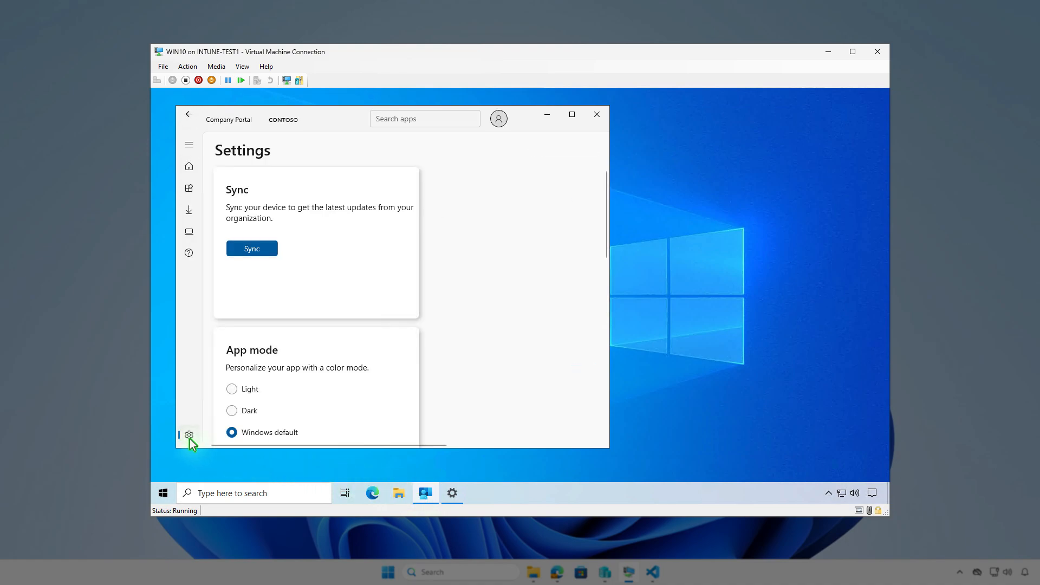
left_click(267, 252)
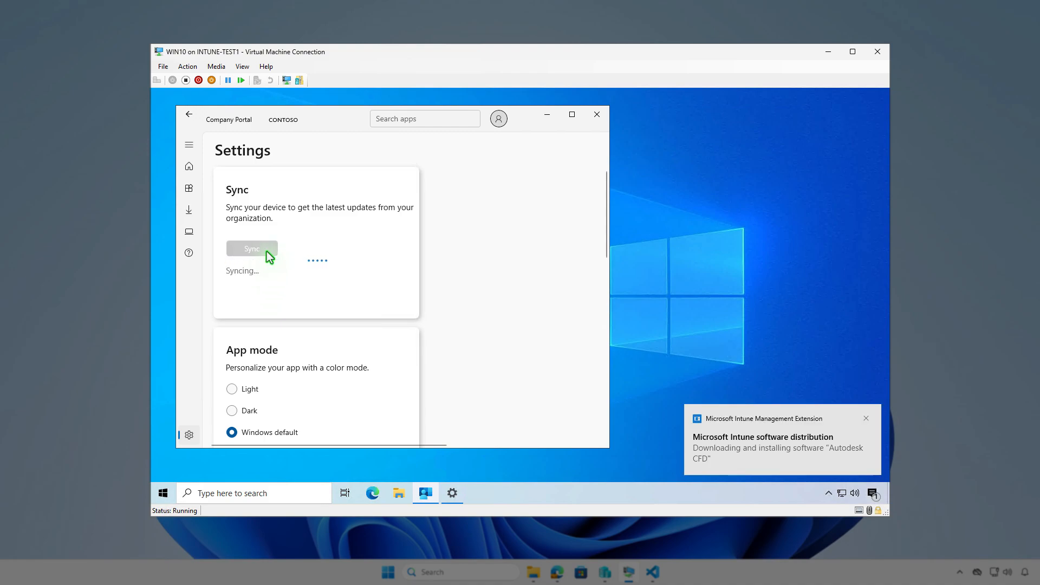
left_click(872, 494)
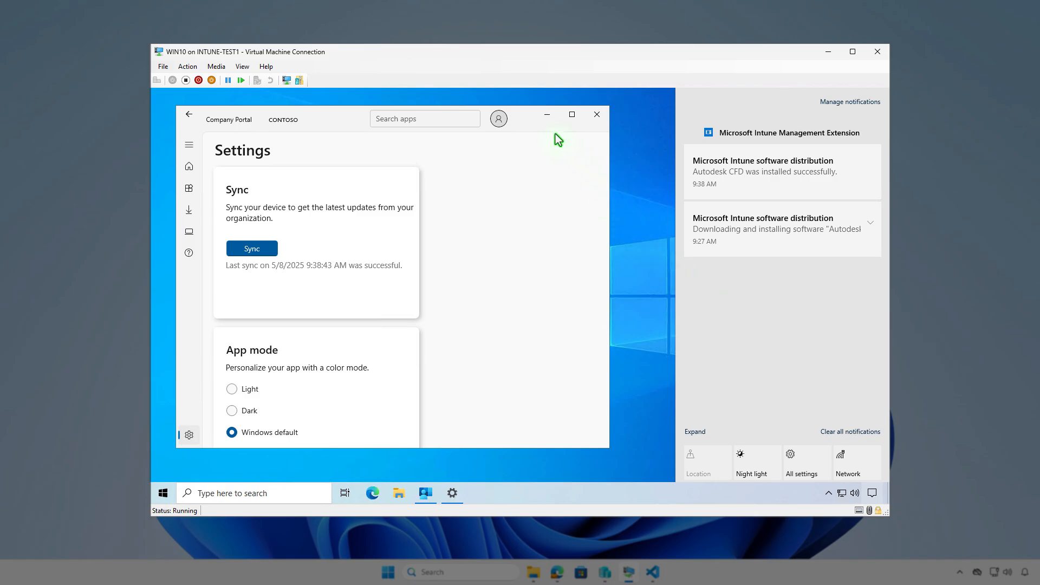
left_click(547, 115)
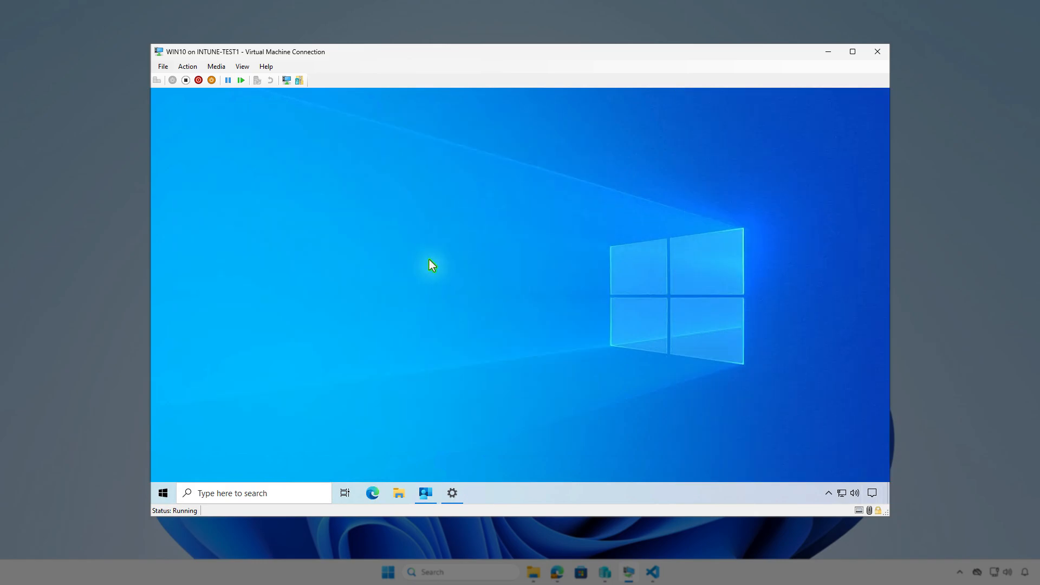
- Search the virtual machine's Apps & features list for cfd, then close Settings and minimize the virtual machine
right_click(162, 493)
left_click(248, 188)
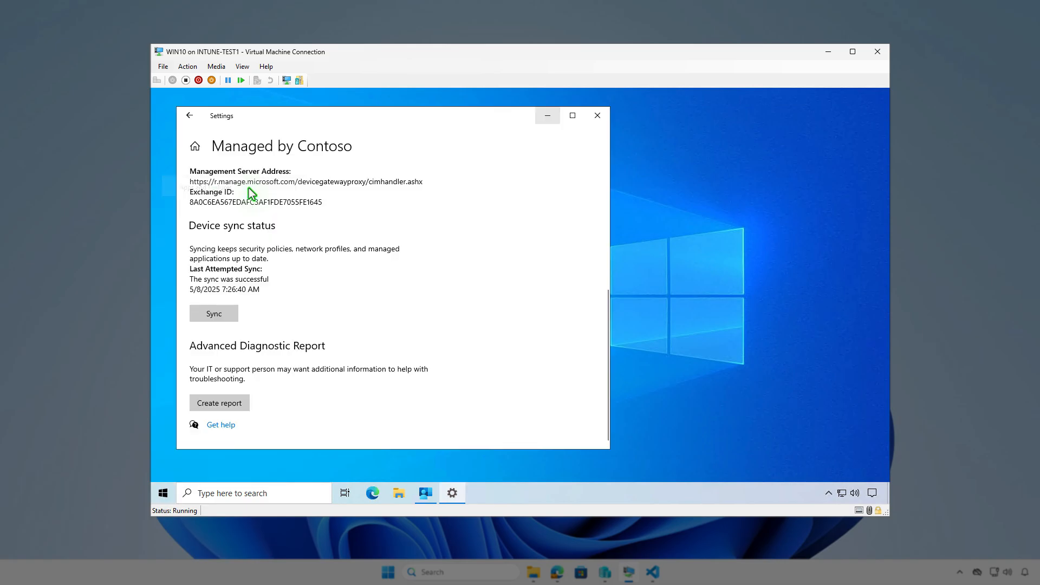
left_click(439, 327)
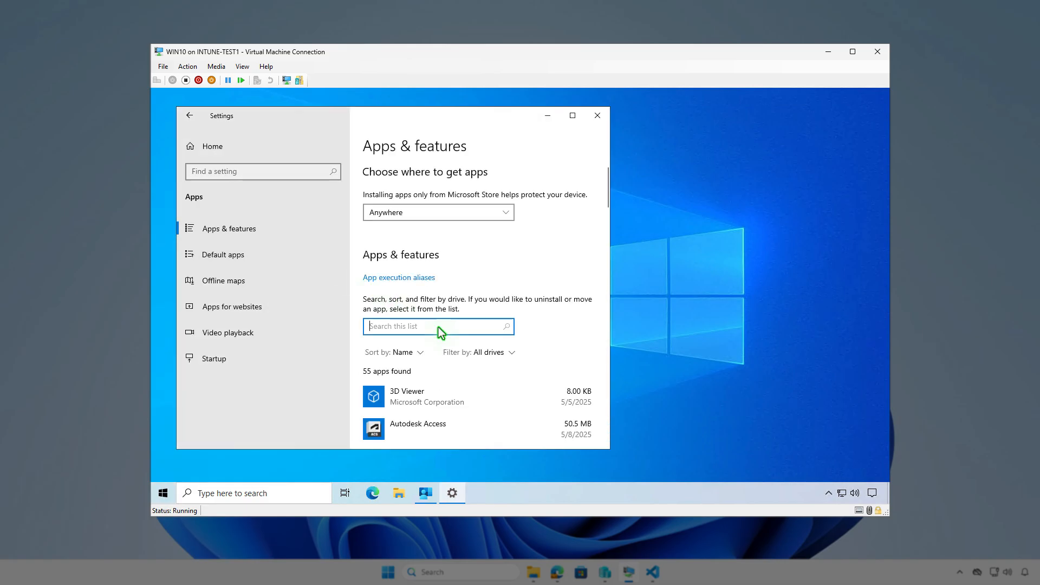
type("cfd")
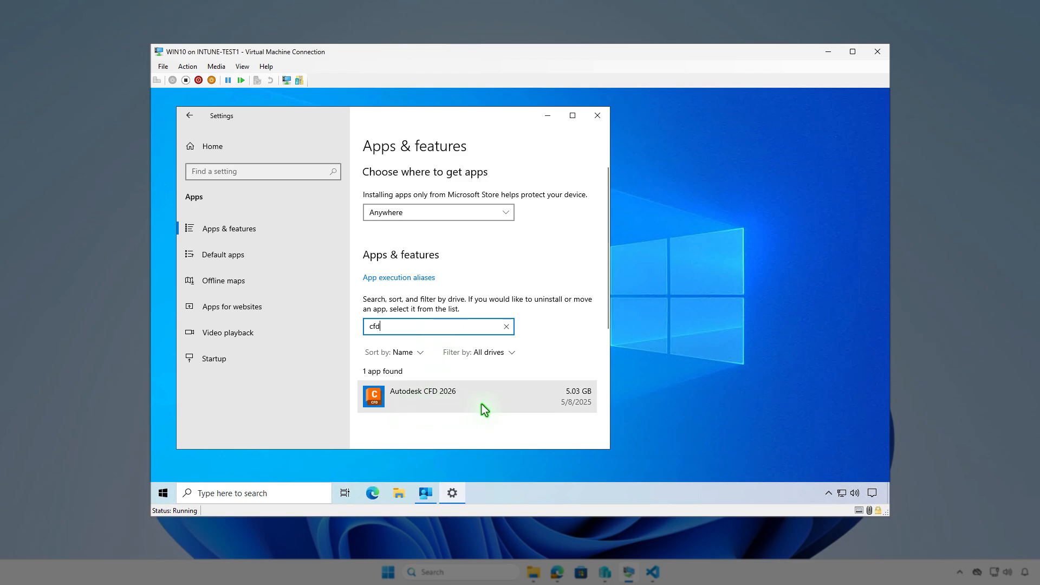
left_click(593, 116)
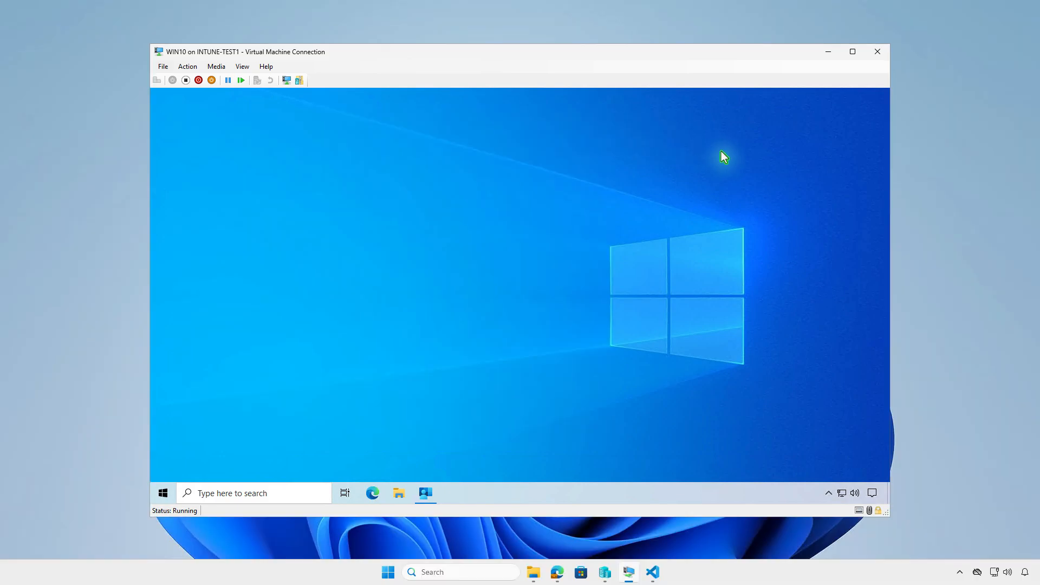
left_click(829, 53)
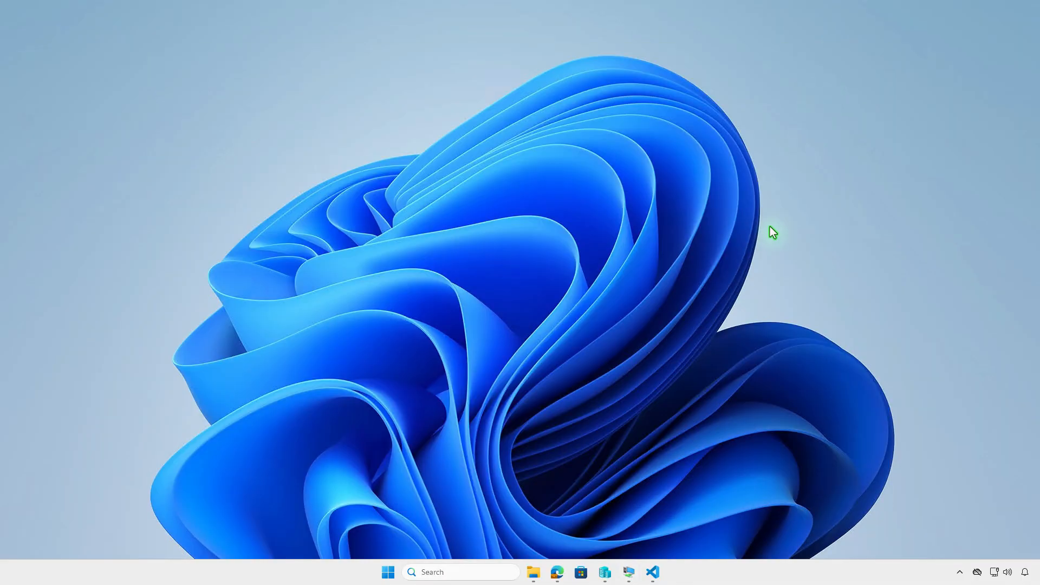
- Refresh the Autodesk CFD overview in the admin center and review the app's properties
left_click(558, 574)
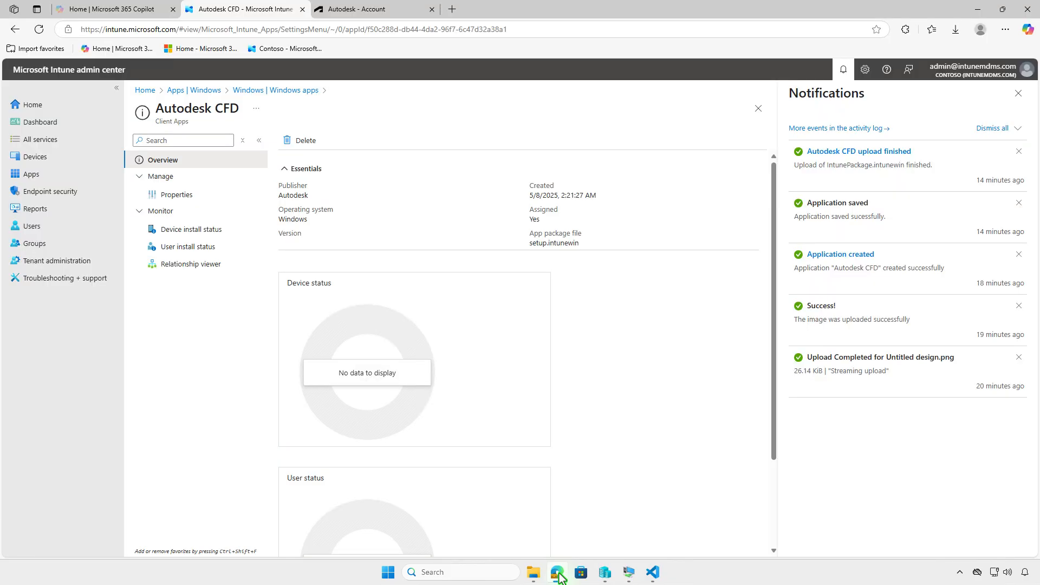
left_click(39, 30)
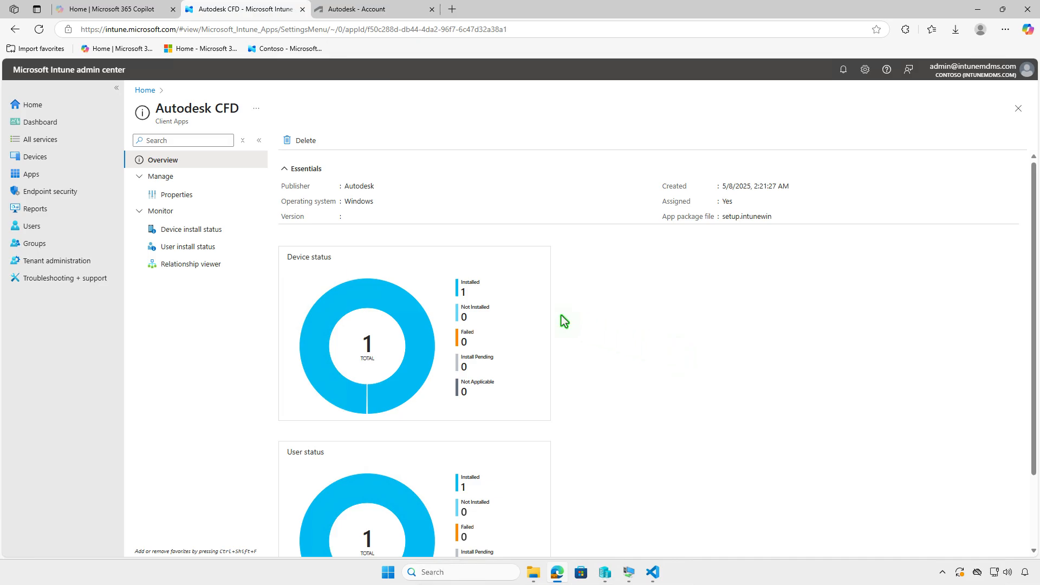
left_click(207, 234)
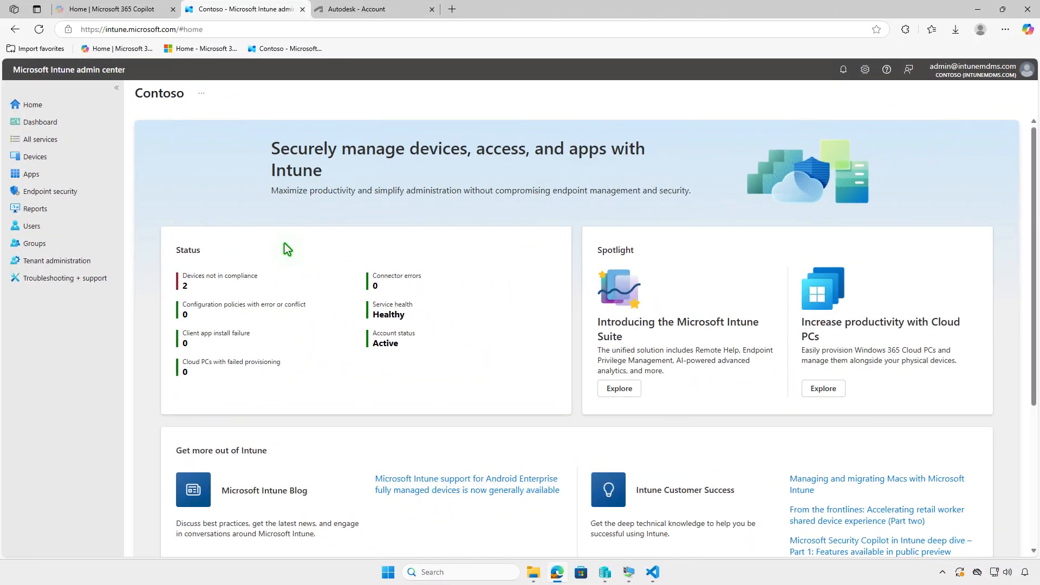
left_click(84, 173)
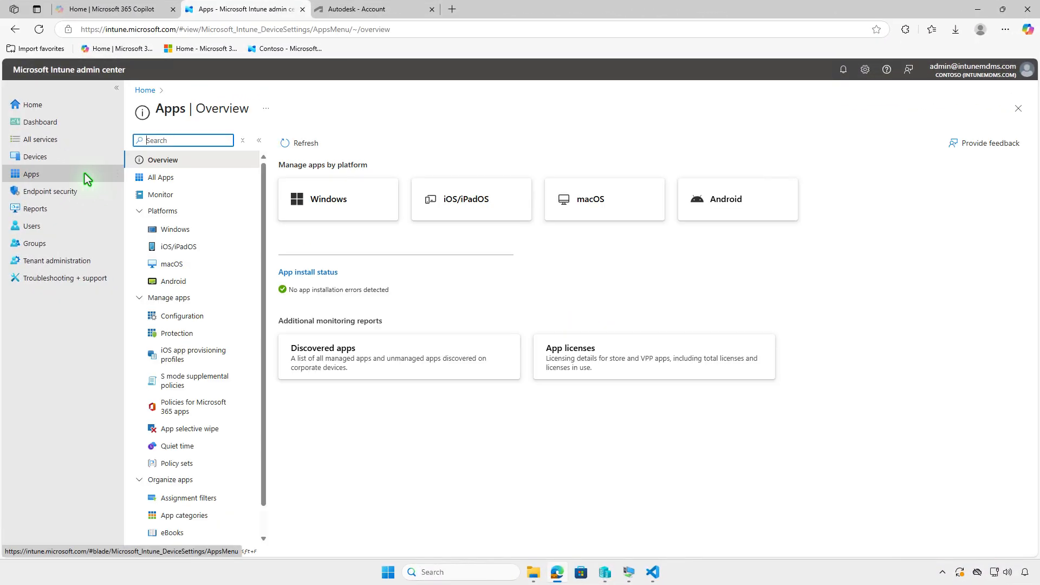
left_click(210, 232)
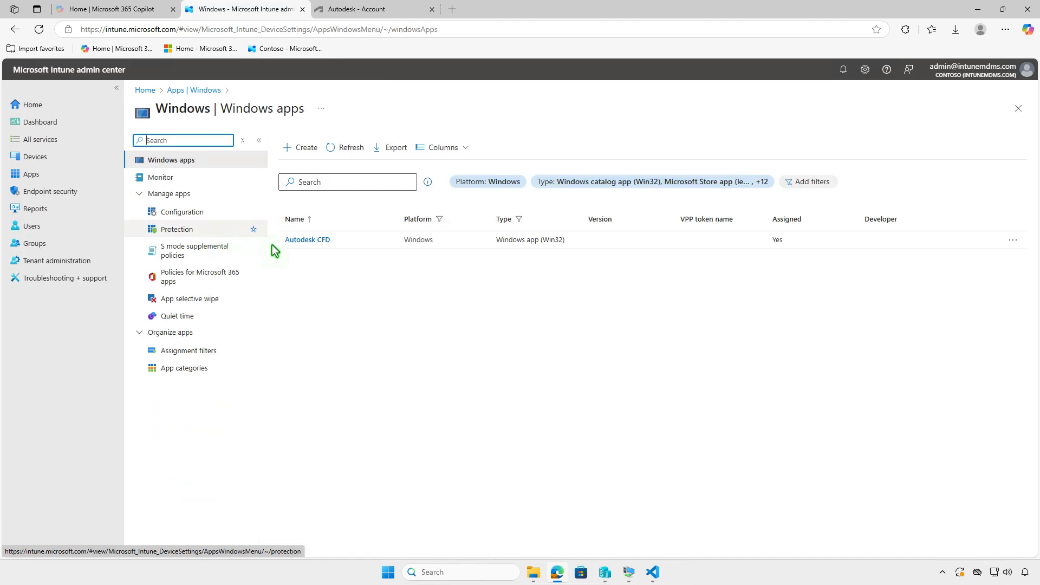
left_click(327, 240)
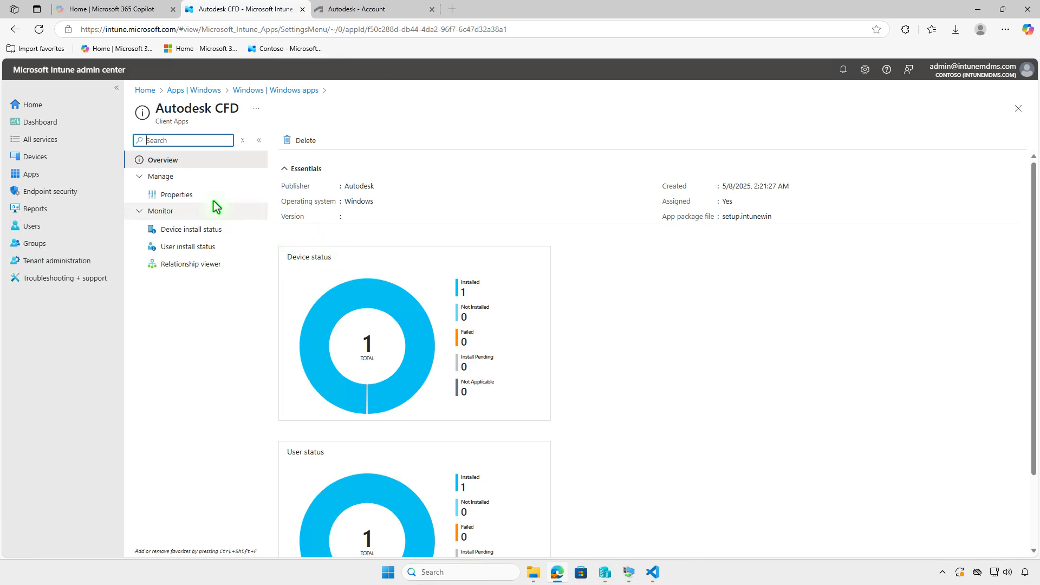
left_click(201, 196)
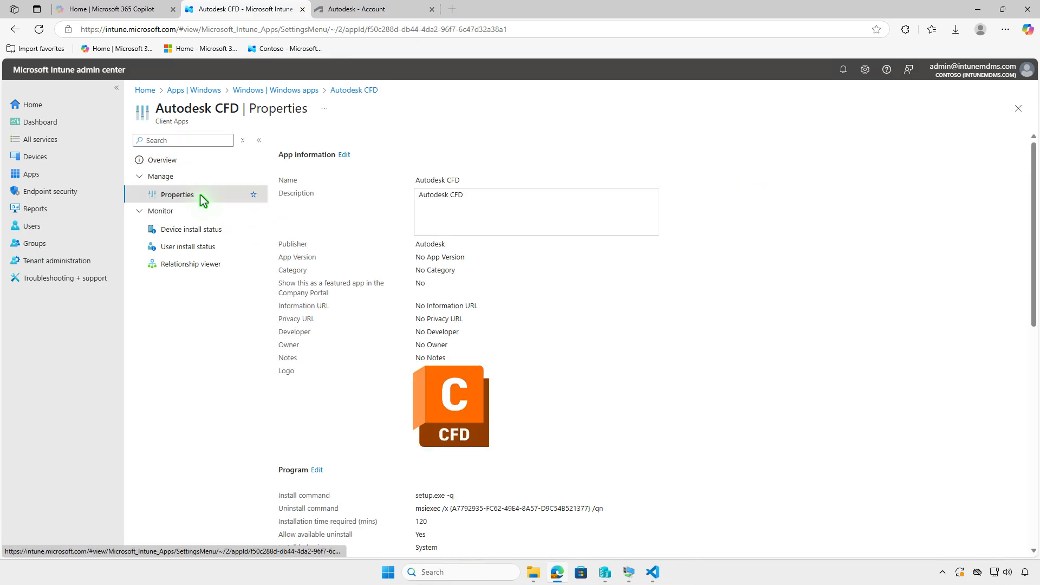
scroll(551, 308, "down", 10)
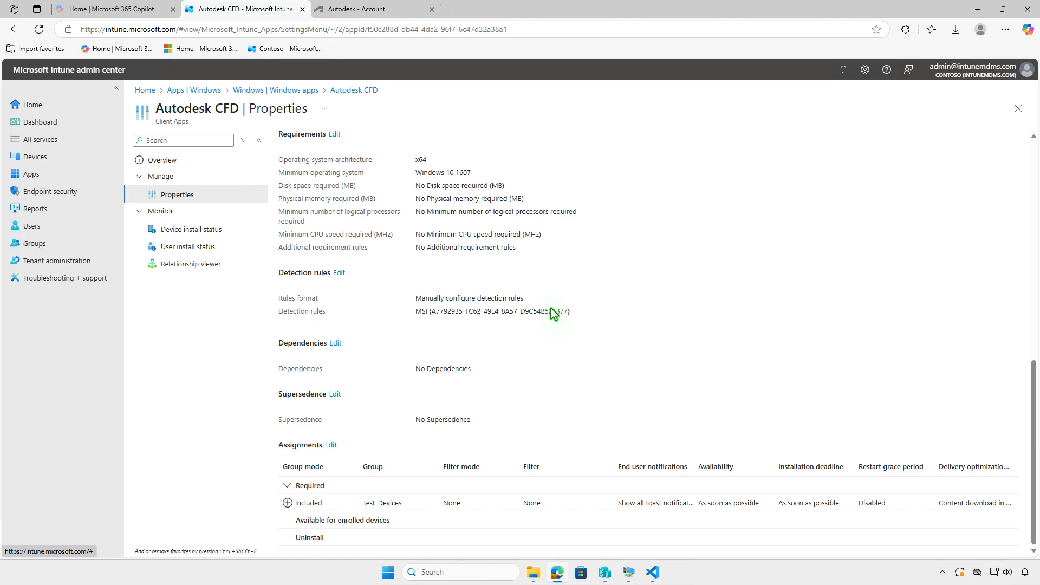
- Edit the Autodesk CFD assignments and delete the required assignment for the Test_Devices group
left_click(331, 446)
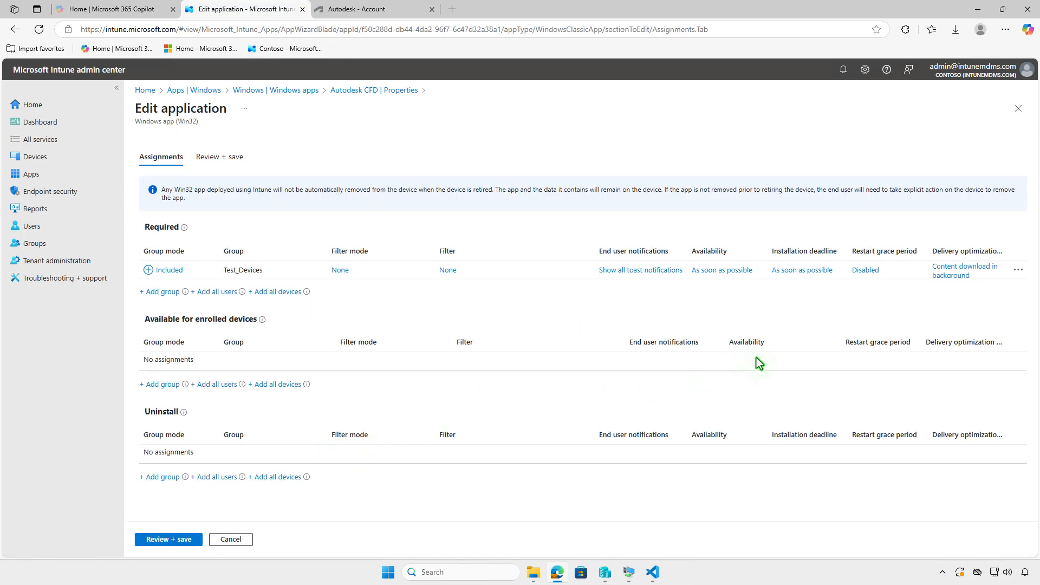
left_click(1018, 270)
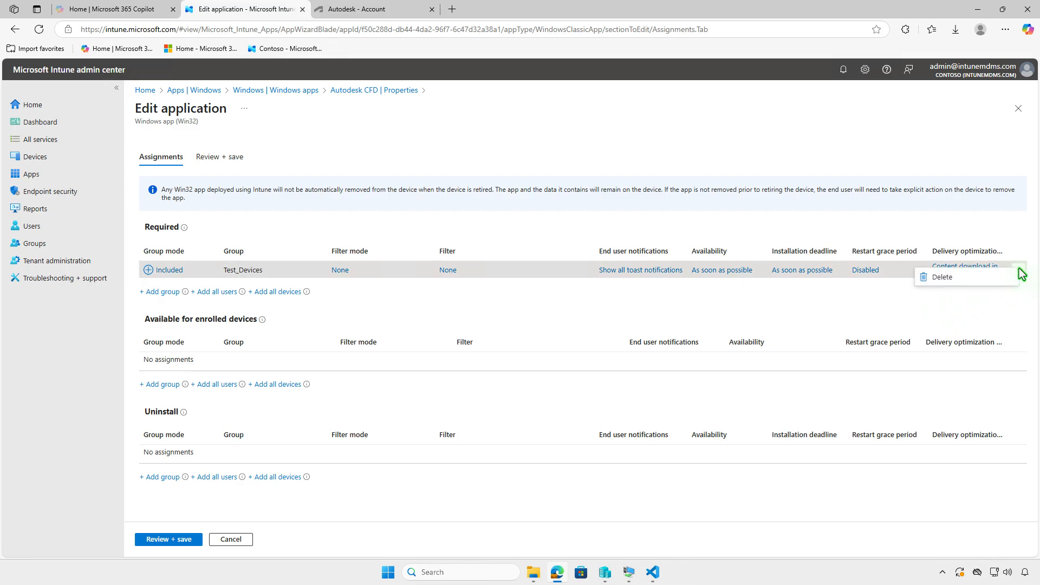
left_click(975, 281)
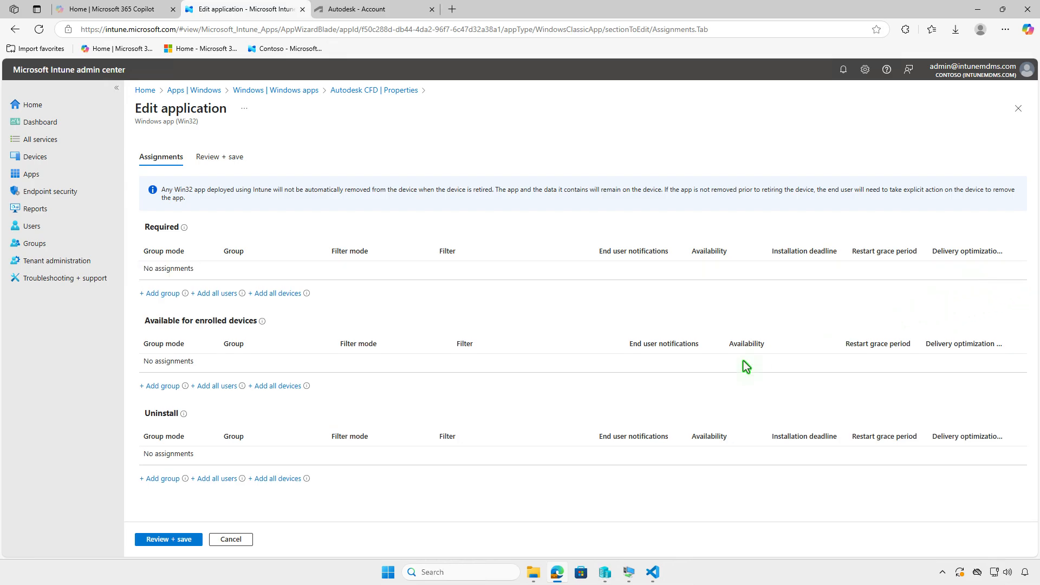
- Add the Test_Devices group as an uninstall assignment and save the application
left_click(171, 481)
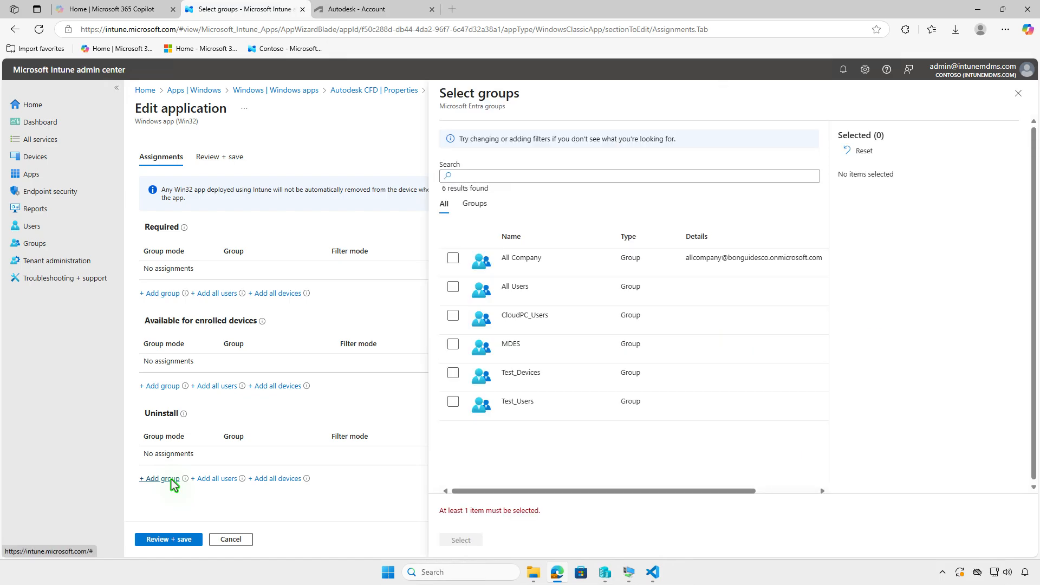
left_click(453, 372)
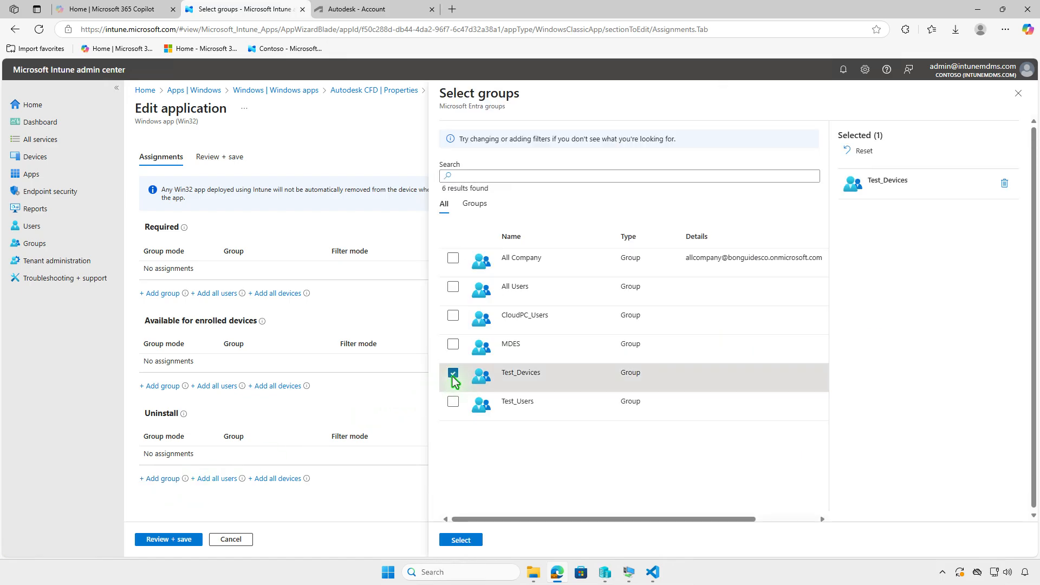
left_click(477, 542)
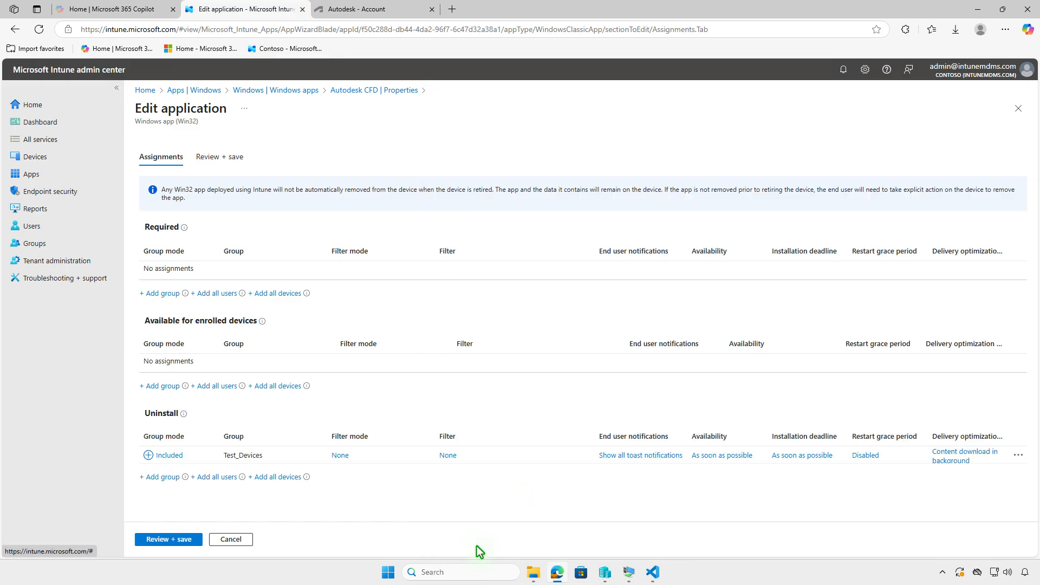
left_click(174, 540)
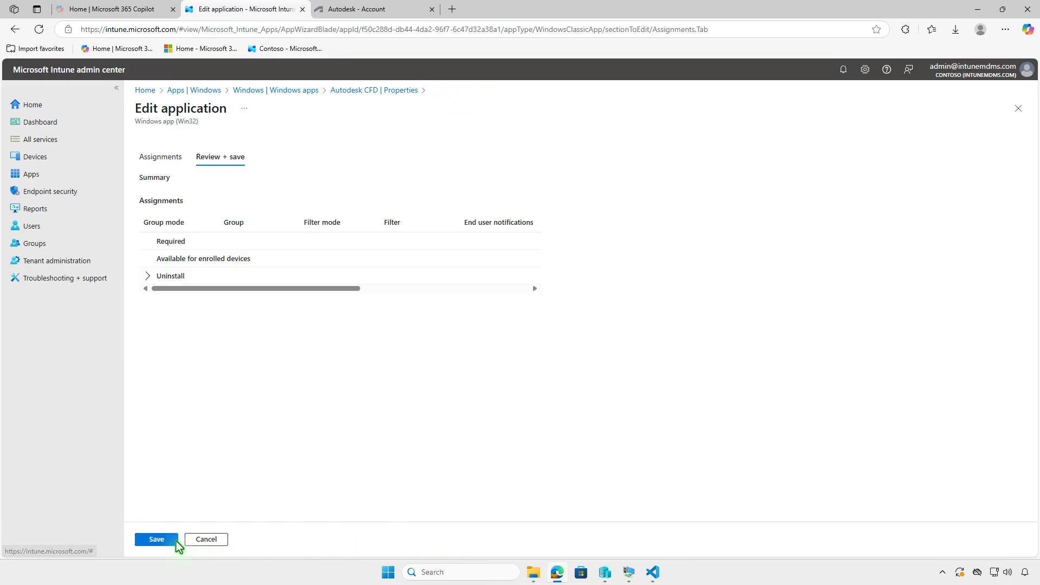
left_click(160, 540)
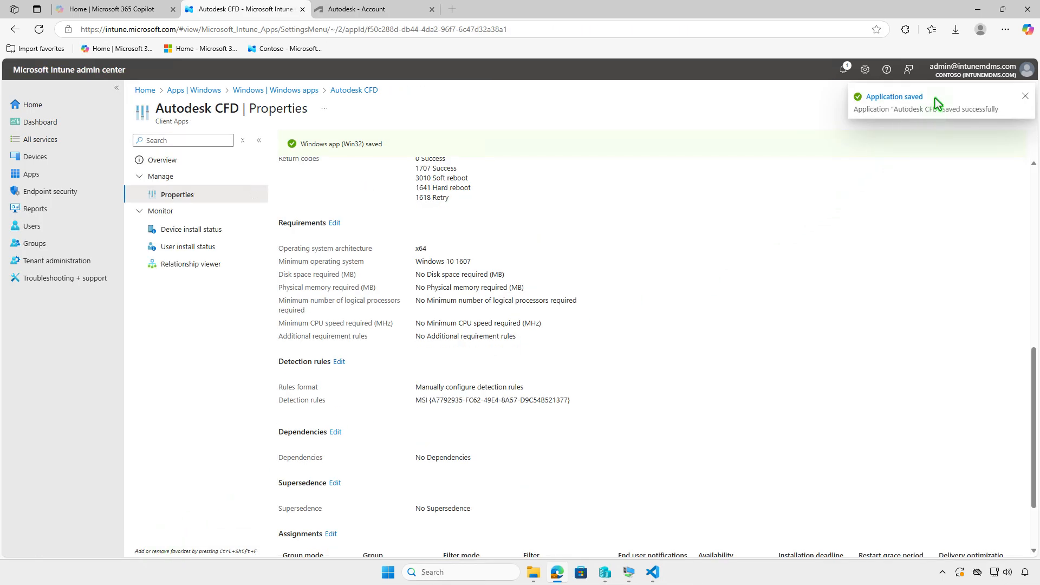
- Switch to the test virtual machine, sync it from Company Portal settings and check the Intune notification
left_click(976, 12)
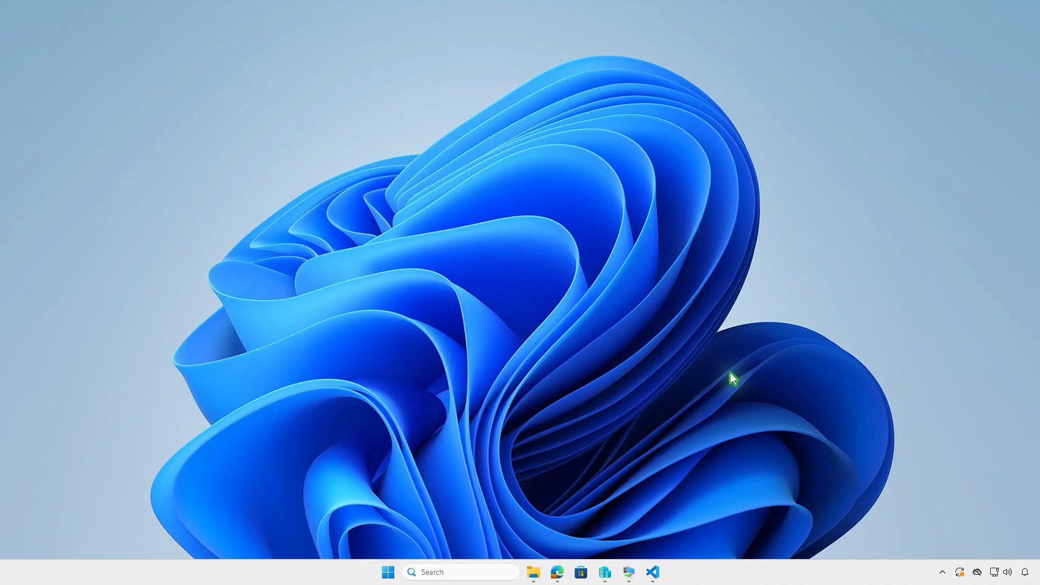
left_click(628, 572)
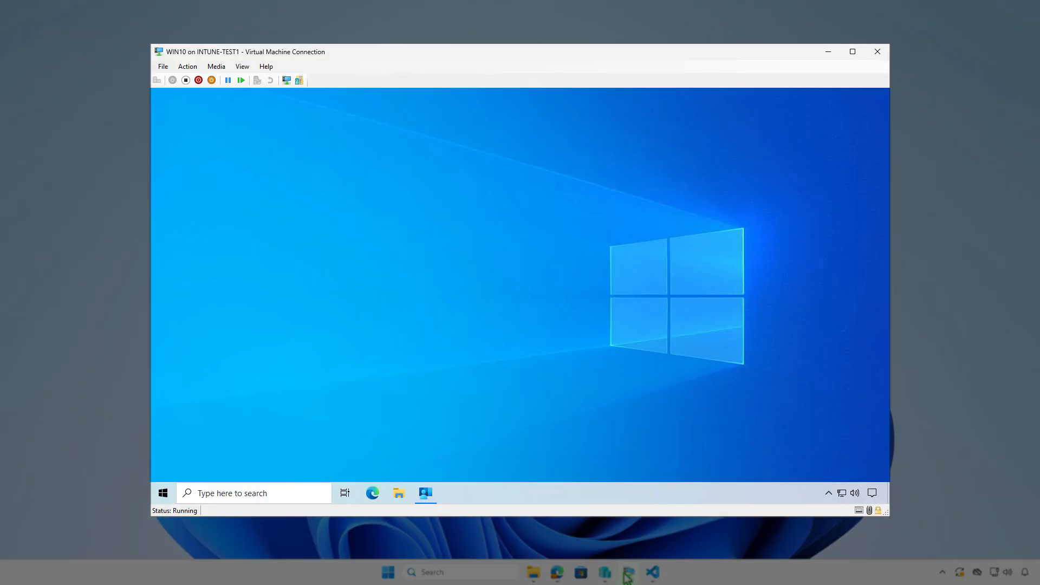
left_click(429, 499)
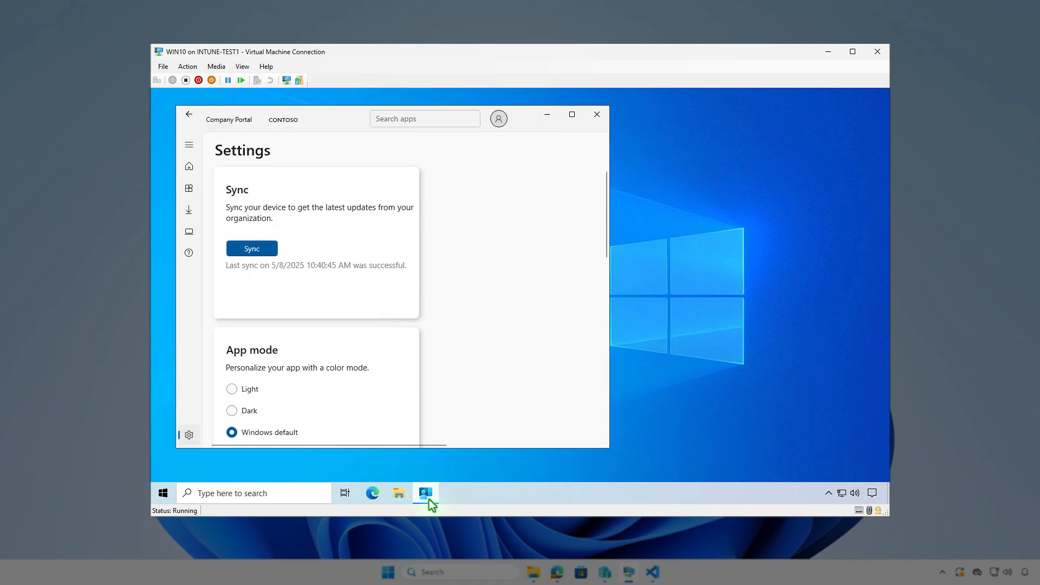
left_click(270, 250)
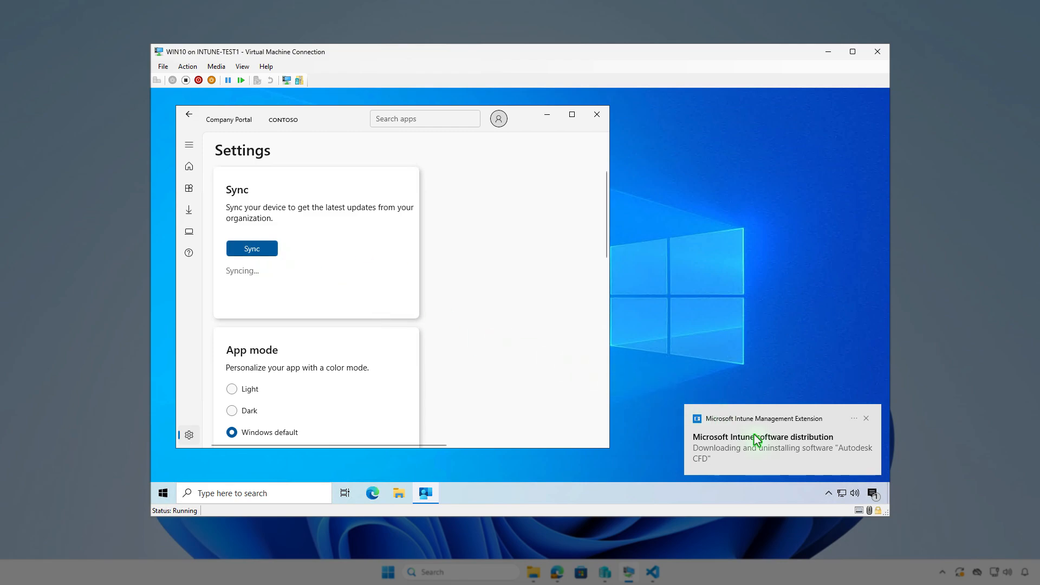
left_click(873, 494)
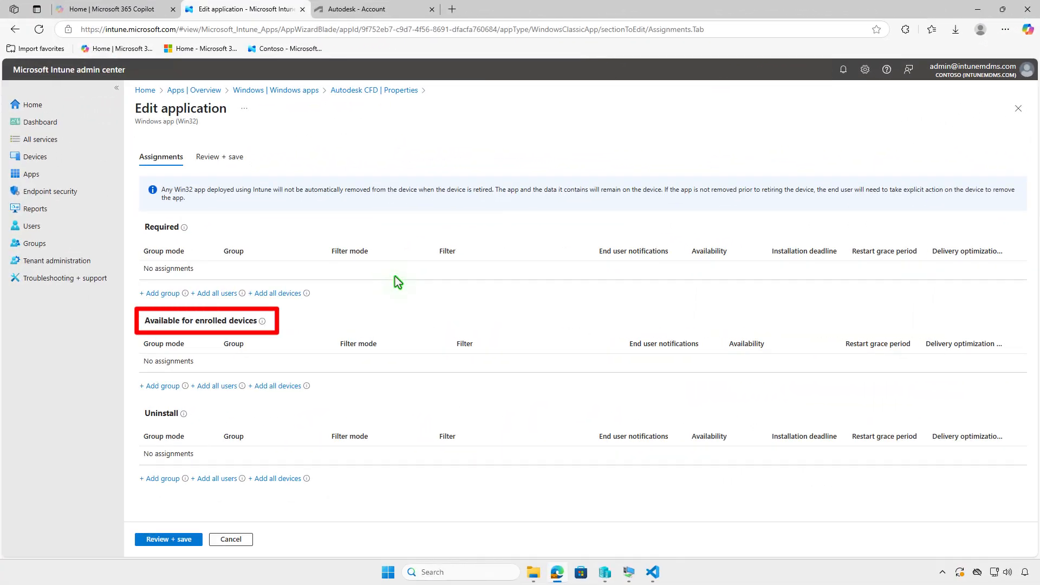
- Assign the Test_Users group as available for enrolled devices and save the application
left_click(162, 387)
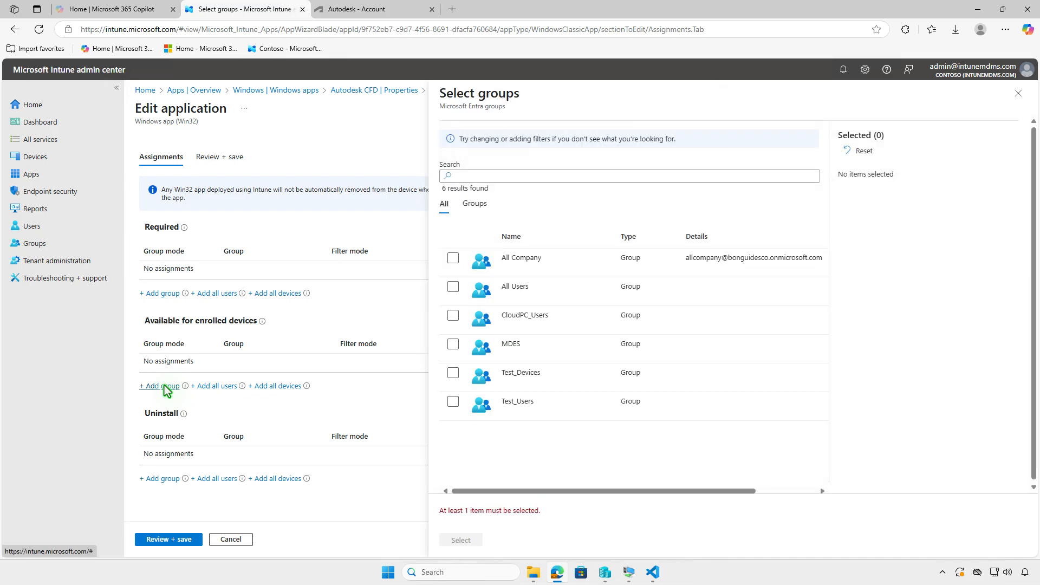
left_click(453, 402)
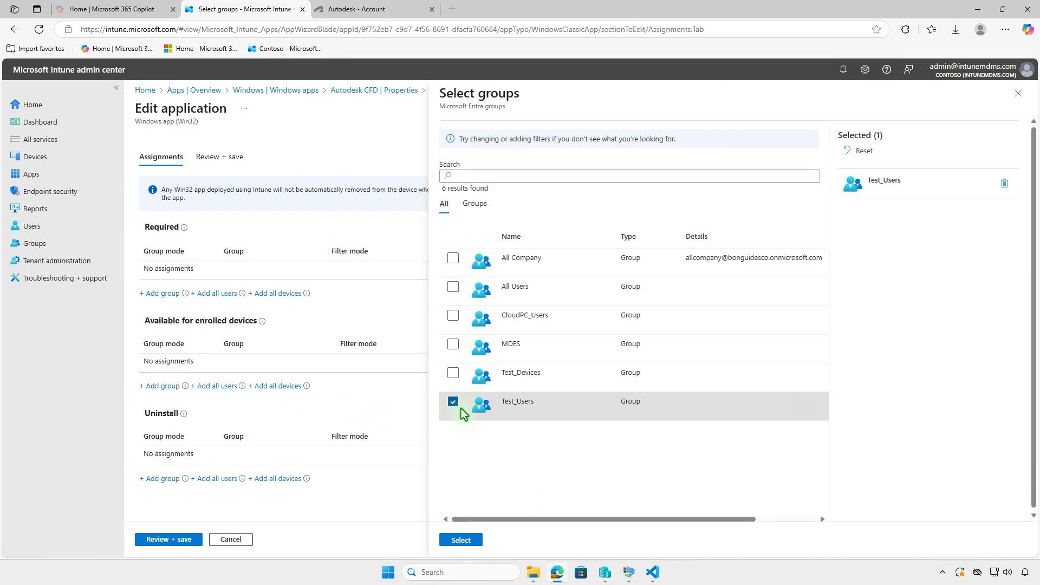
left_click(461, 540)
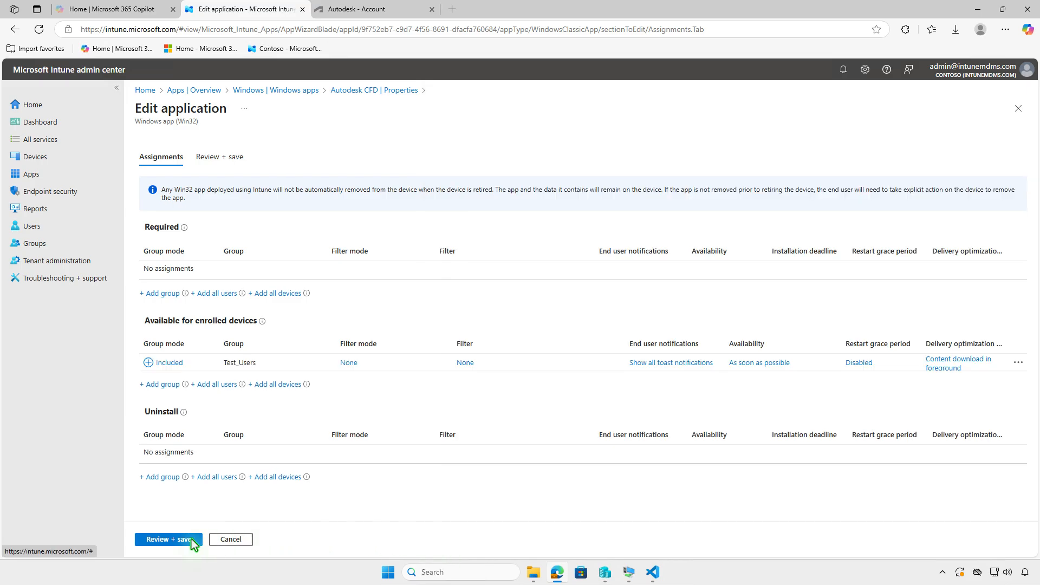
left_click(156, 540)
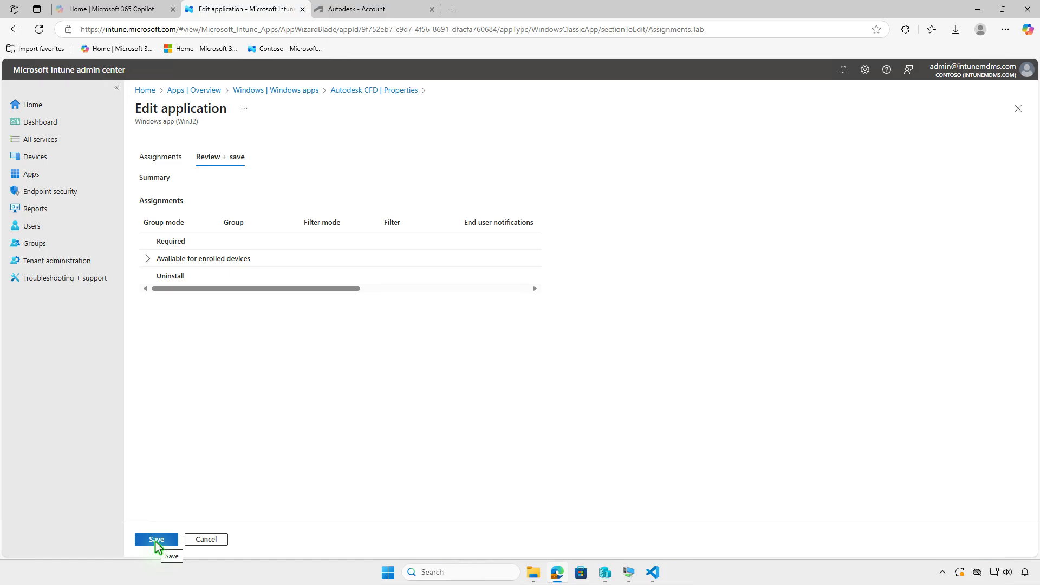
left_click(155, 540)
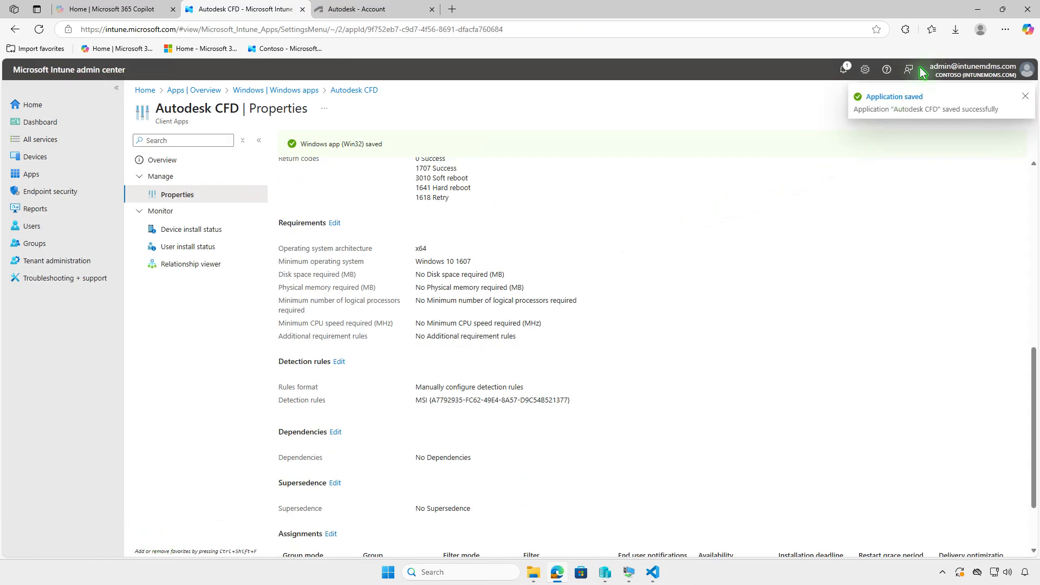
- On the virtual machine, open Autodesk CFD from Company Portal's Apps page, install it and check notifications
left_click(978, 9)
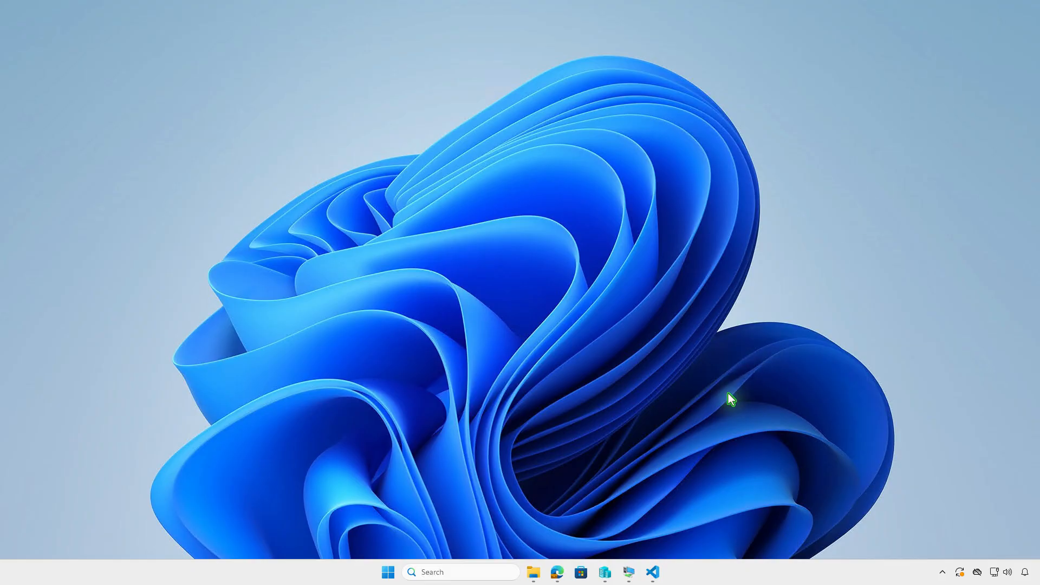
left_click(629, 572)
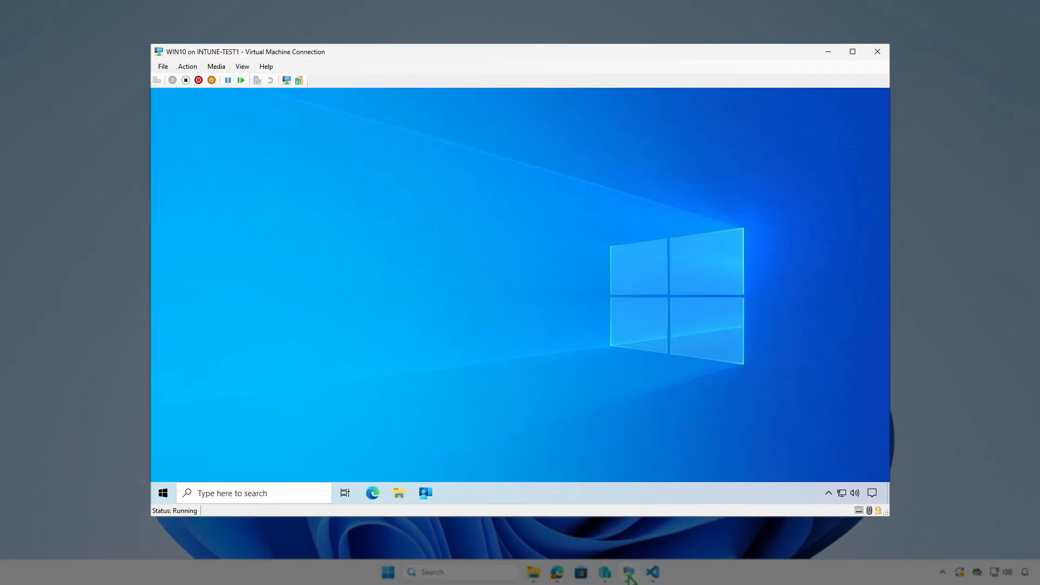
left_click(425, 493)
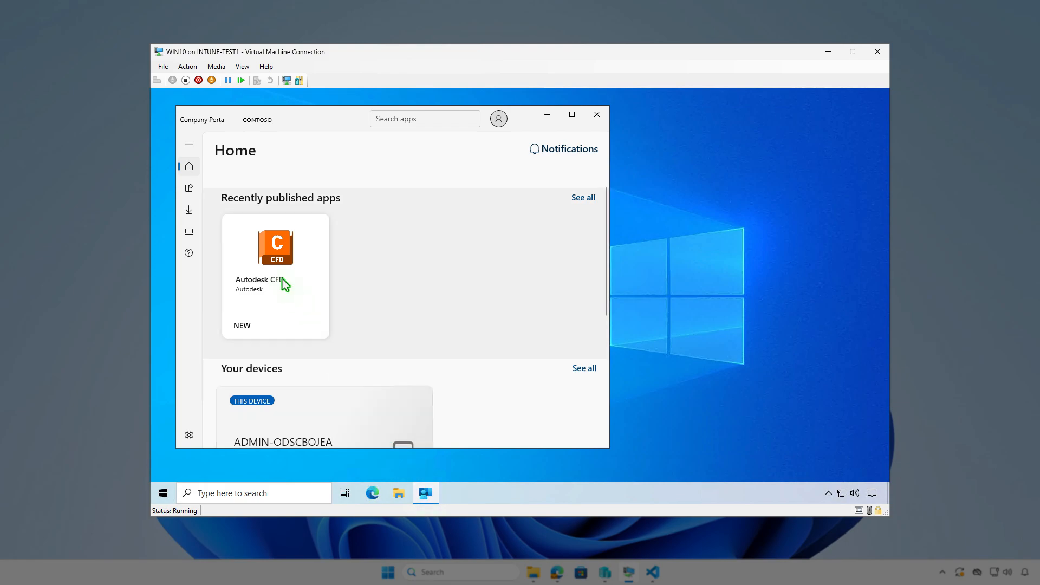
left_click(189, 190)
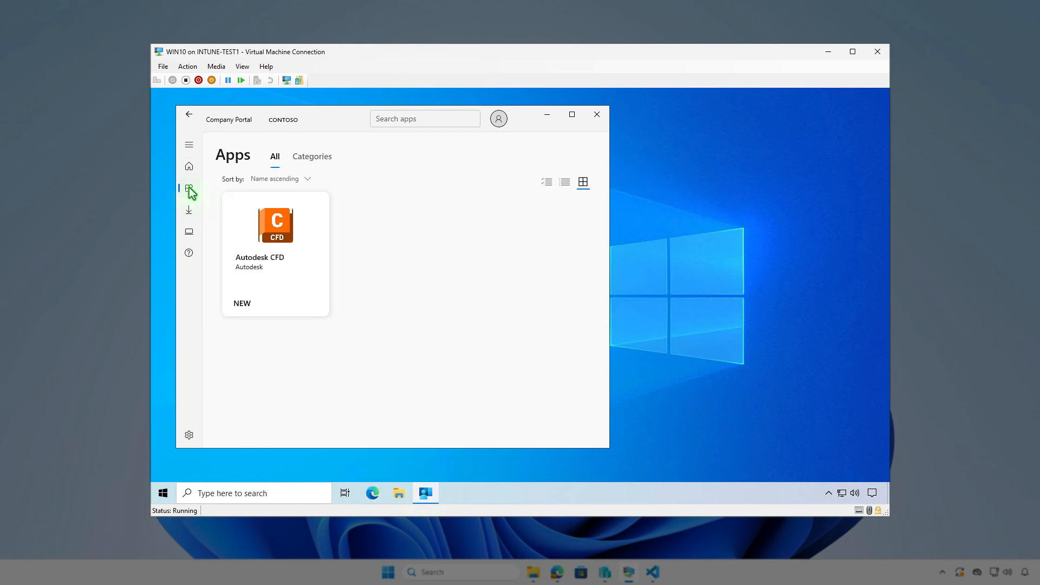
left_click(302, 284)
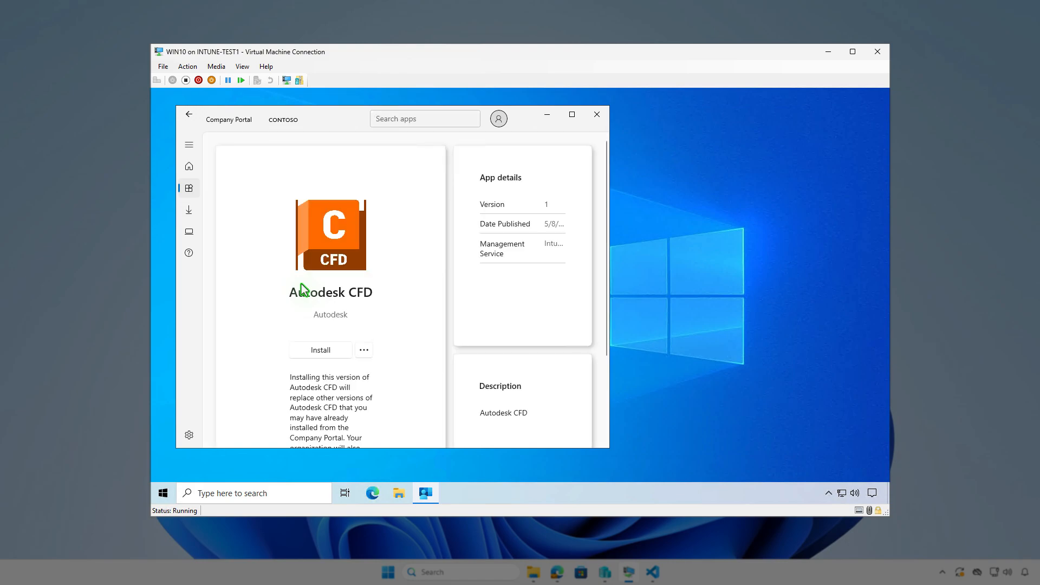
left_click(322, 351)
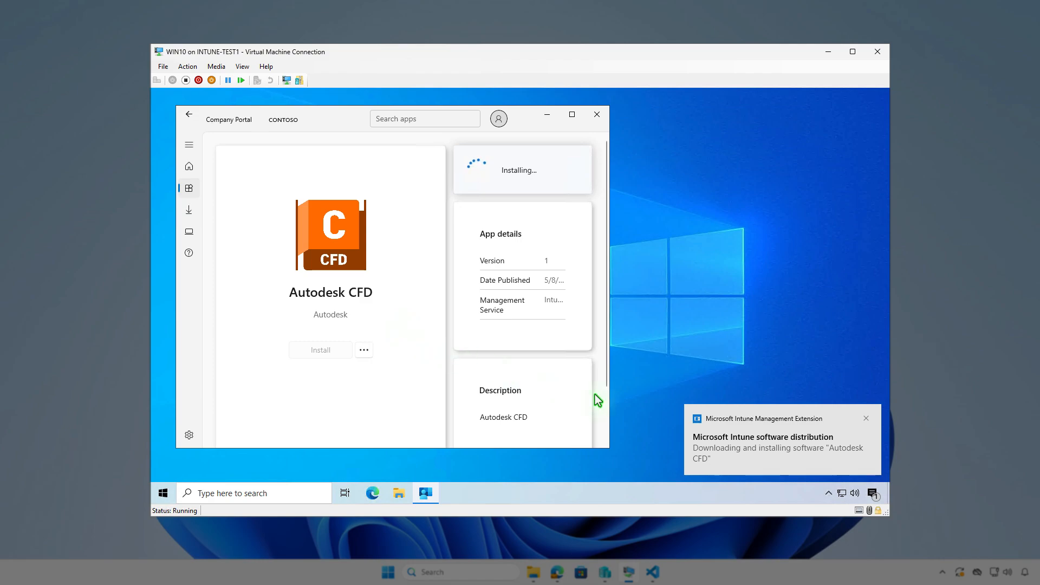
left_click(872, 494)
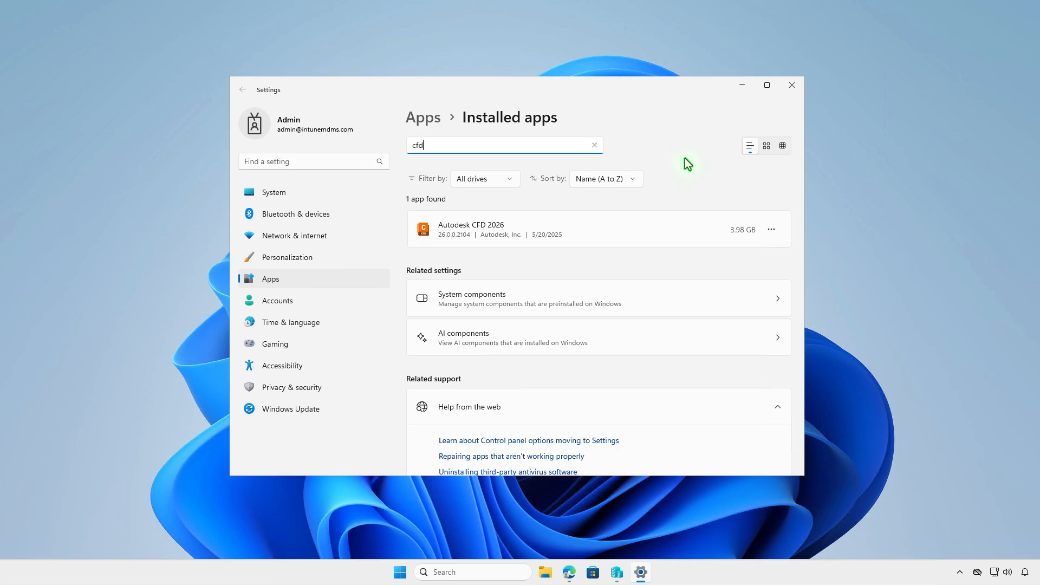
- Close Settings, open an administrator terminal and paste the Get-WmiObject command filtering Win32_Product by Vendor like 'Autodesk*'
left_click(791, 85)
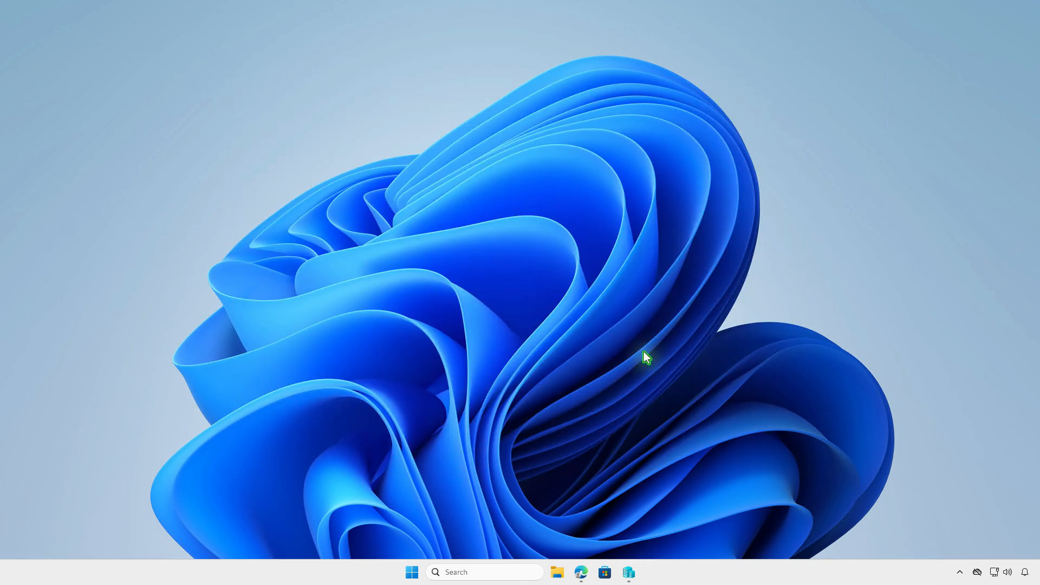
right_click(412, 572)
left_click(424, 418)
type("Get-WmiObject -Class Win32_Product | Where { $_.Vendor -like 'Autodesk*'} | FT")
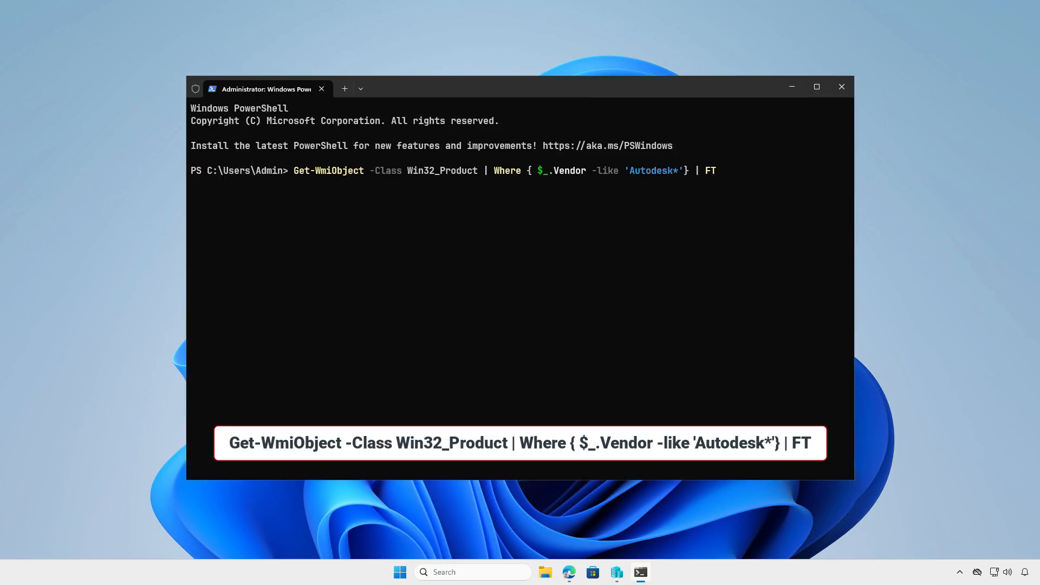